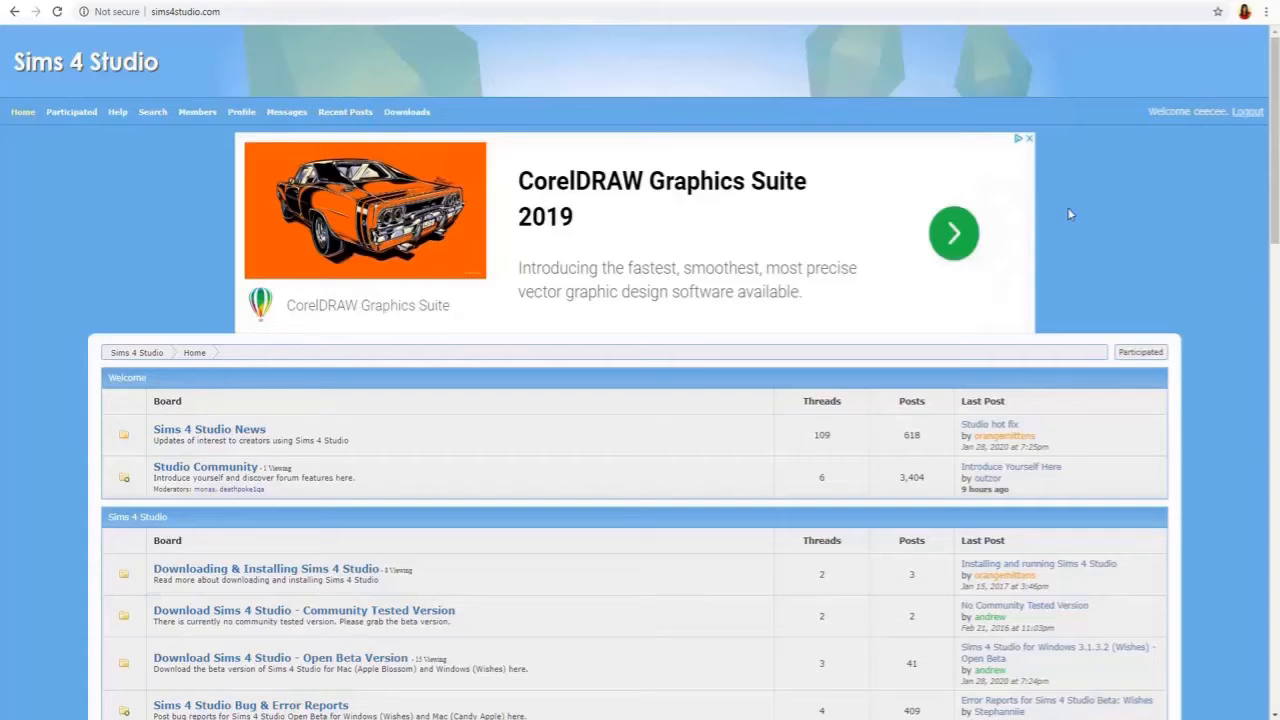
# Look through the Sims 4 Studio forum's home page, from the news and download boards down to the tutorial and chat boards.
pyautogui.scroll(-2, 500, 271)
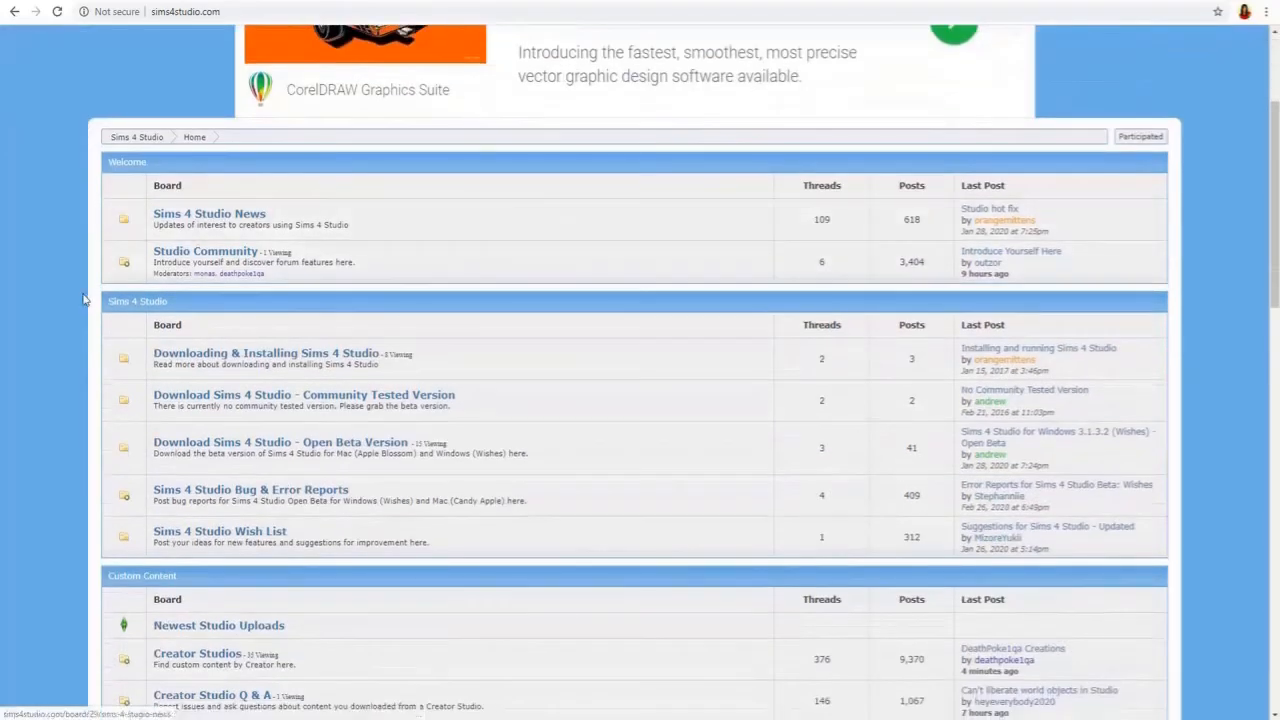
pyautogui.scroll(-1, 58, 279)
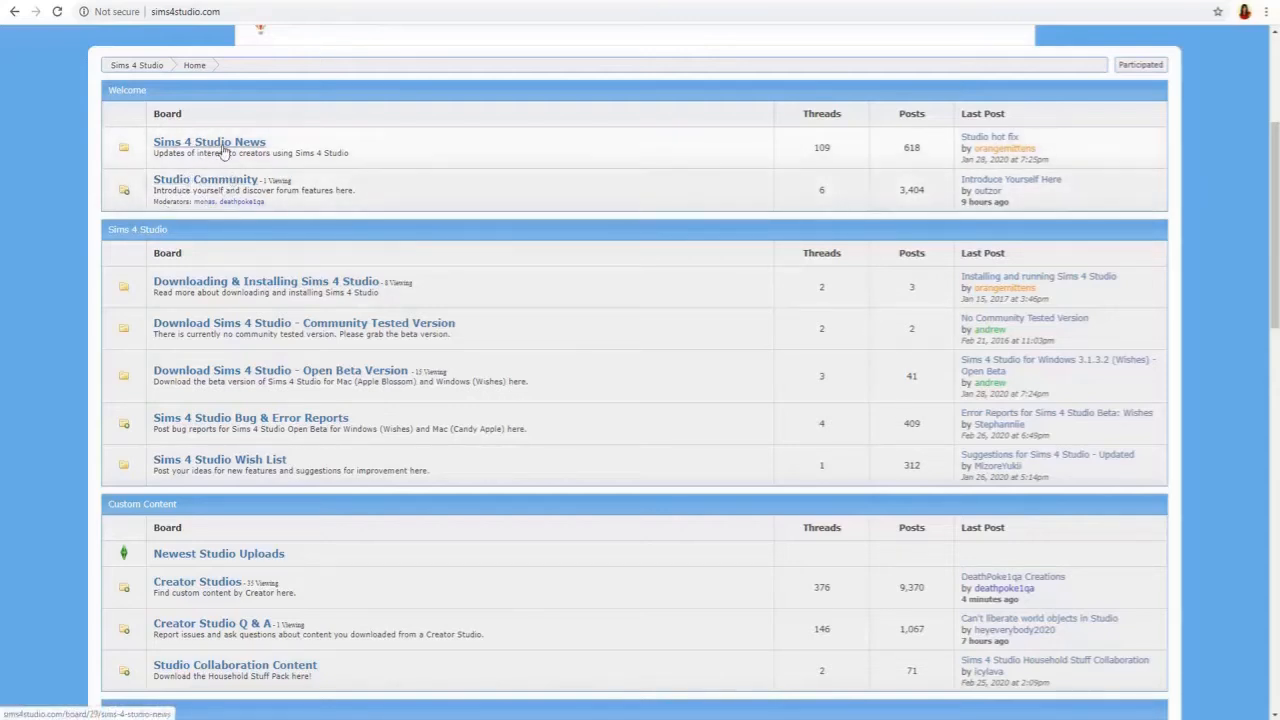
pyautogui.scroll(-1, 107, 233)
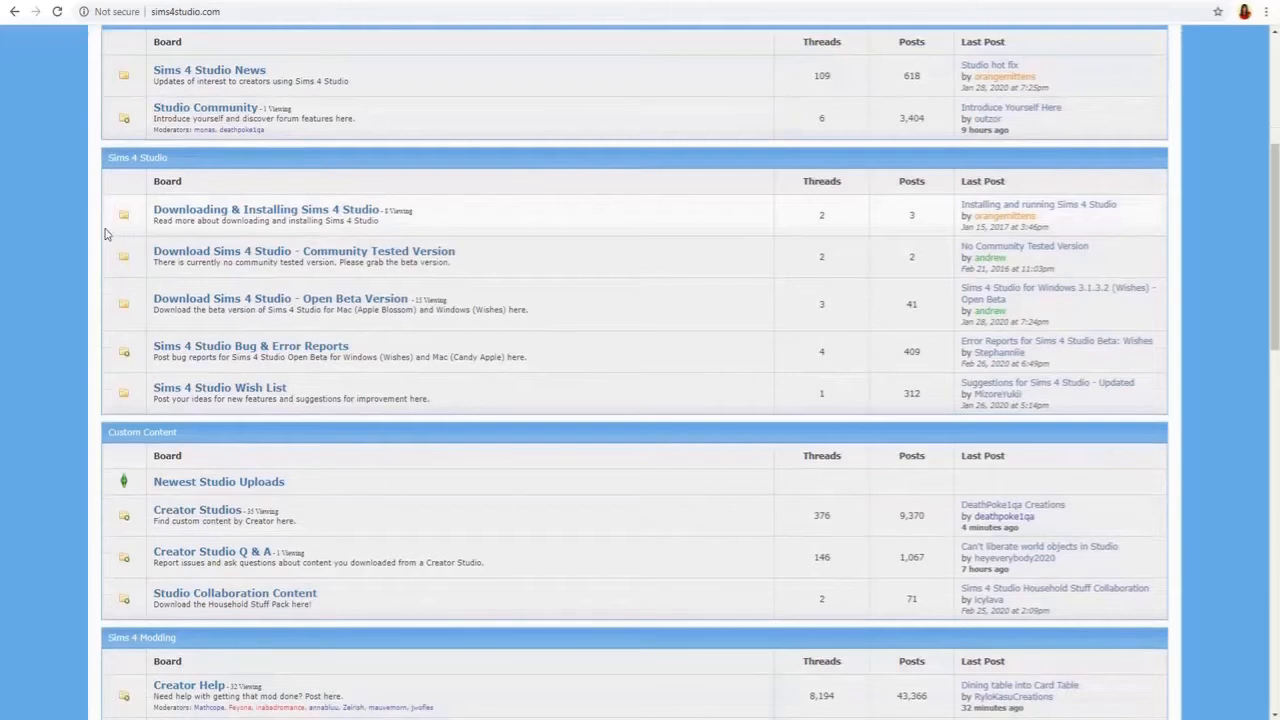
pyautogui.scroll(-1, 107, 233)
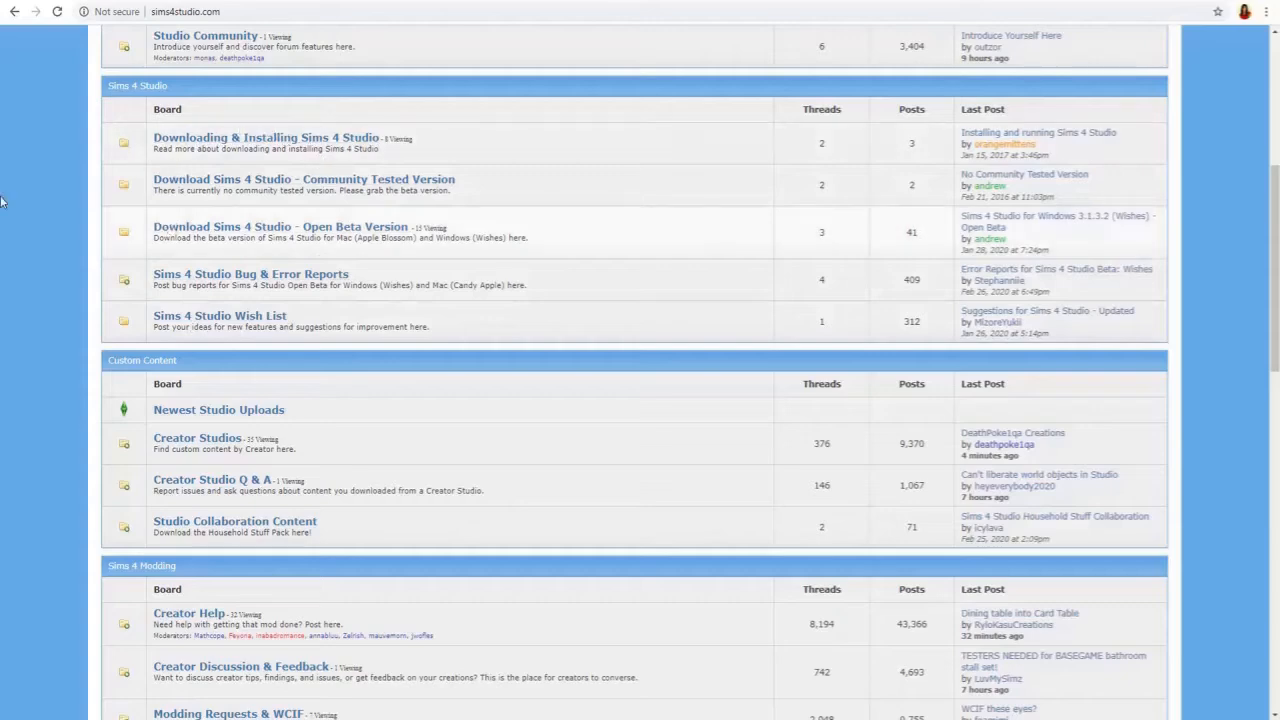
pyautogui.scroll(-3, 58, 208)
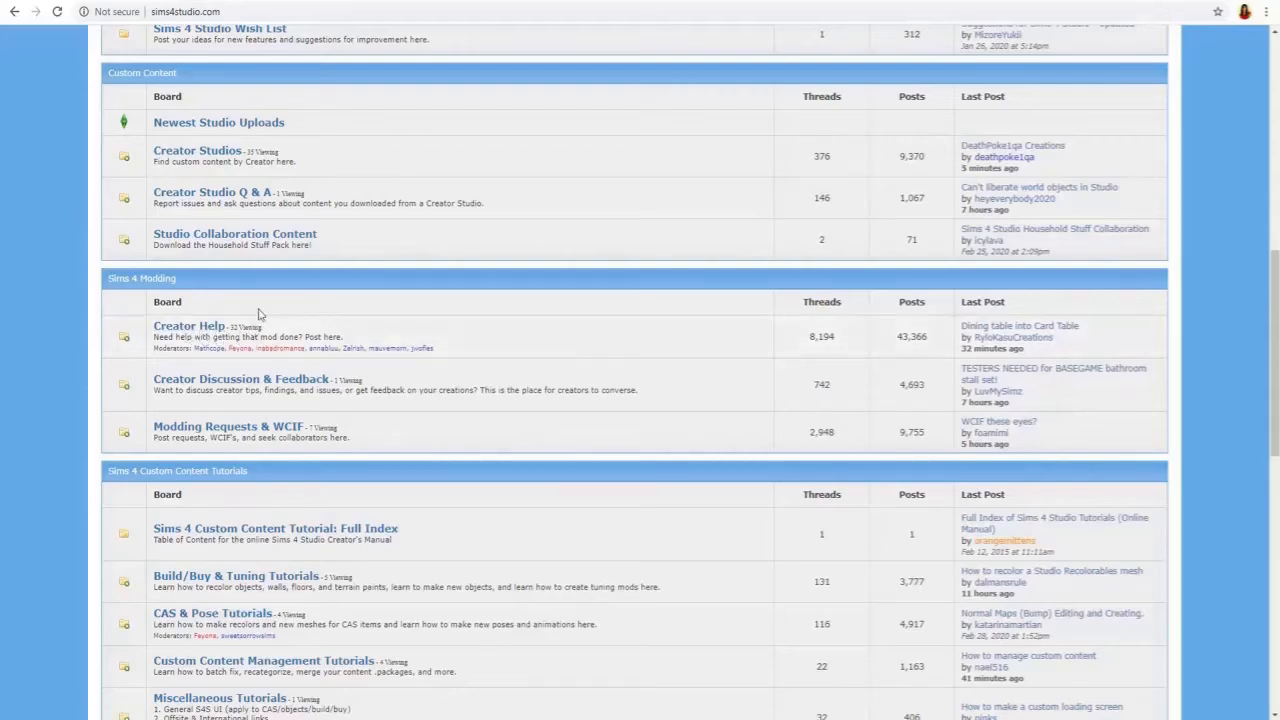
pyautogui.scroll(-2, 250, 320)
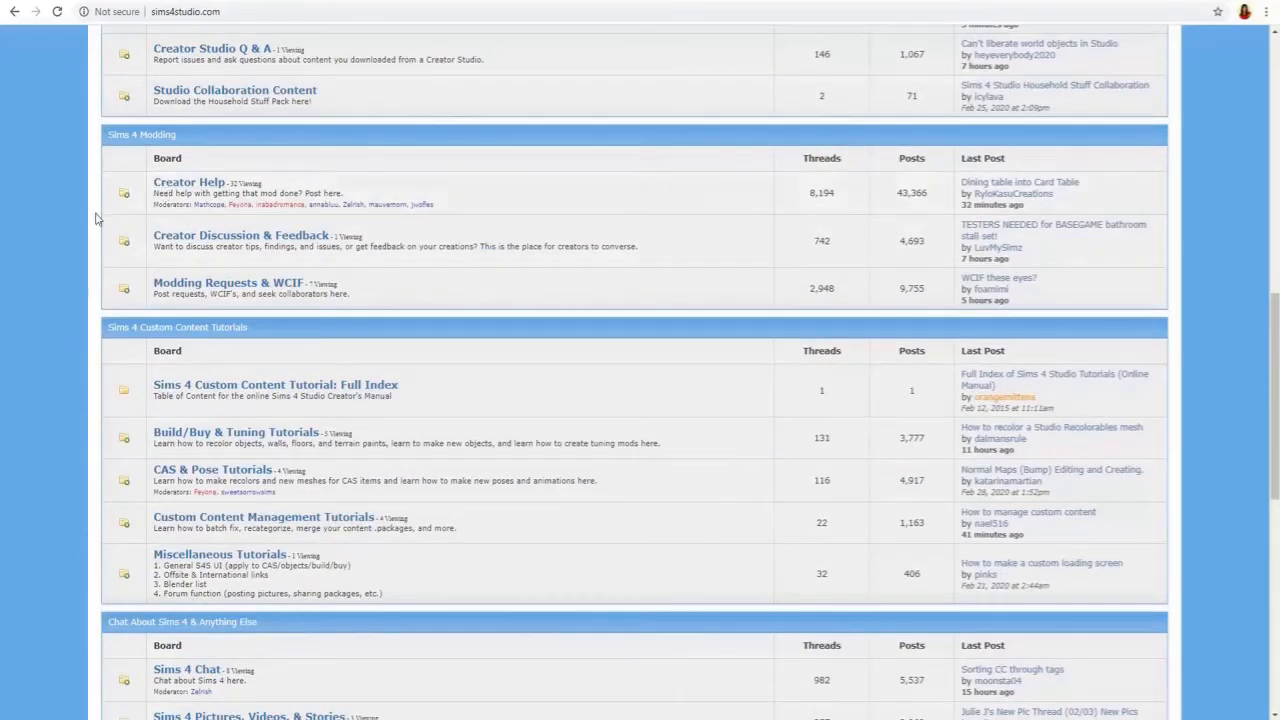
pyautogui.scroll(-5, 95, 219)
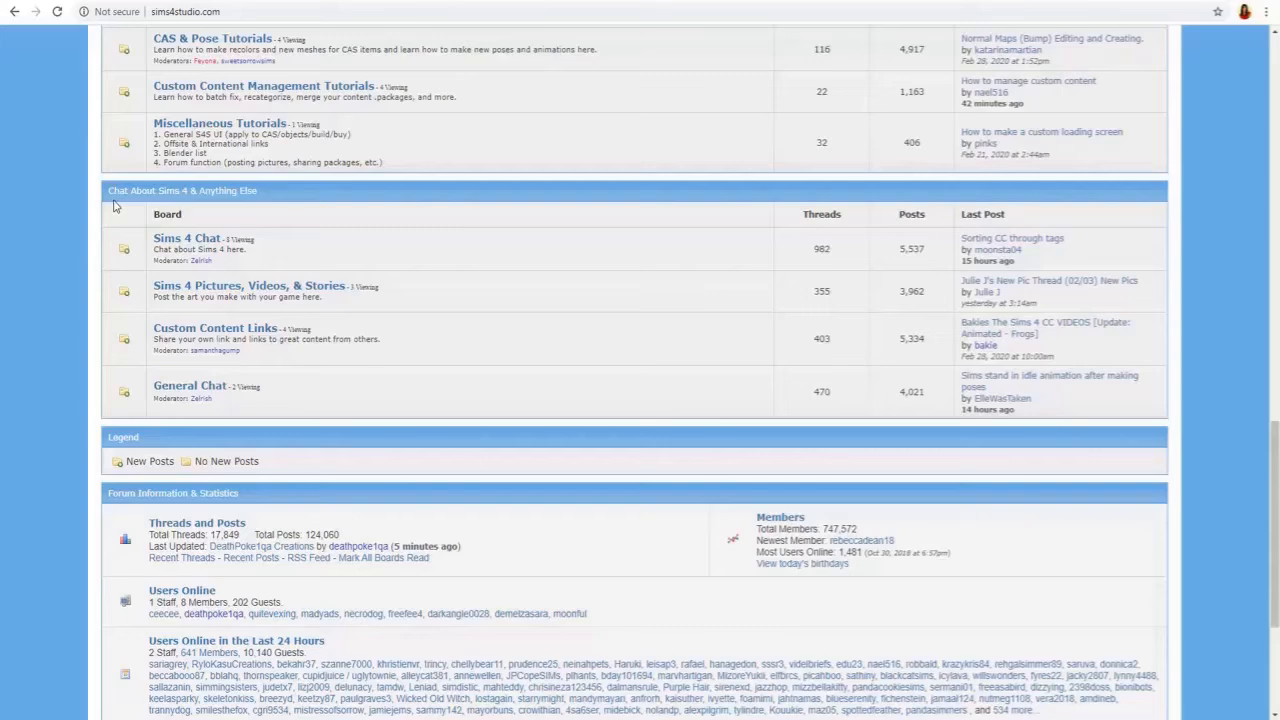
pyautogui.scroll(15, 47, 192)
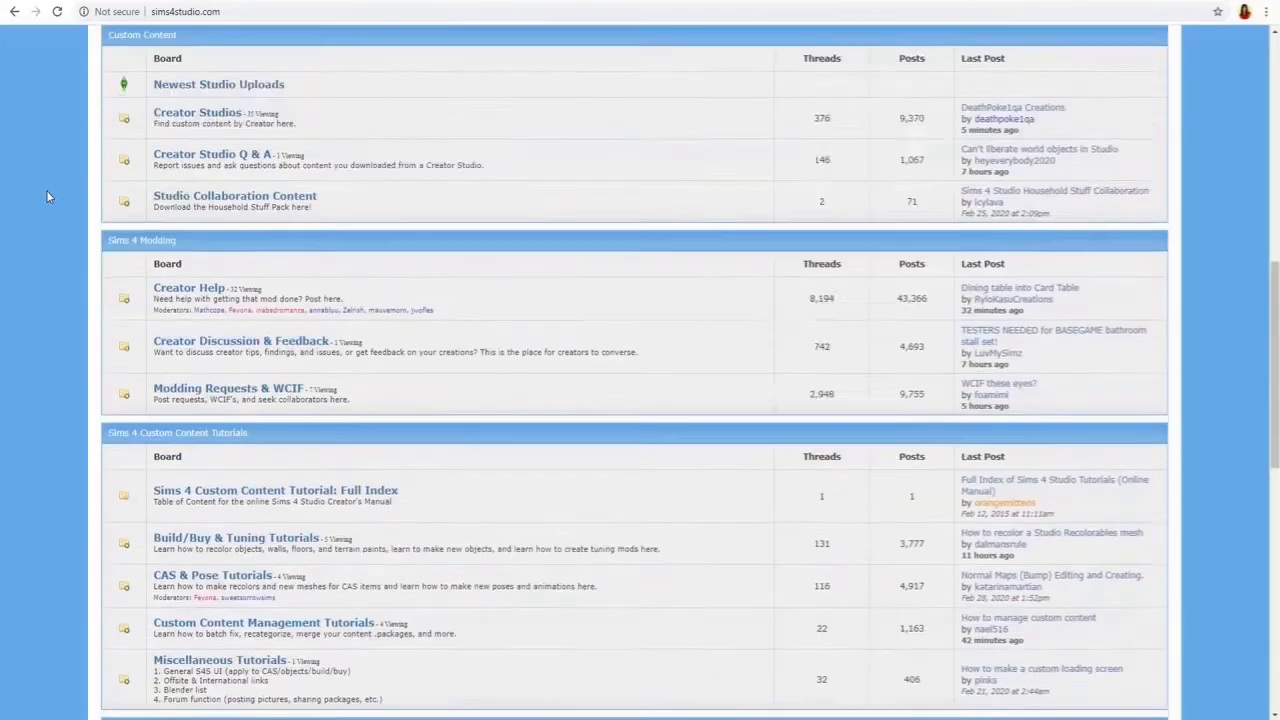
pyautogui.scroll(2, 48, 196)
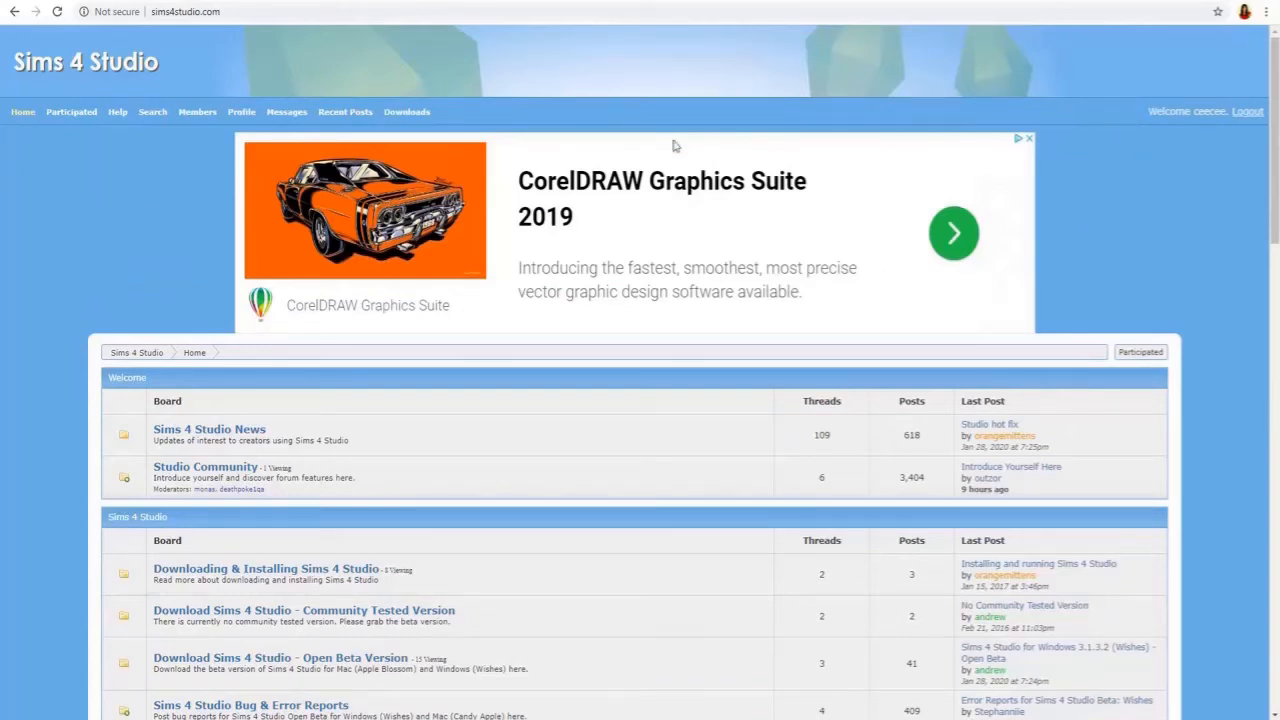
pyautogui.scroll(-3, 242, 385)
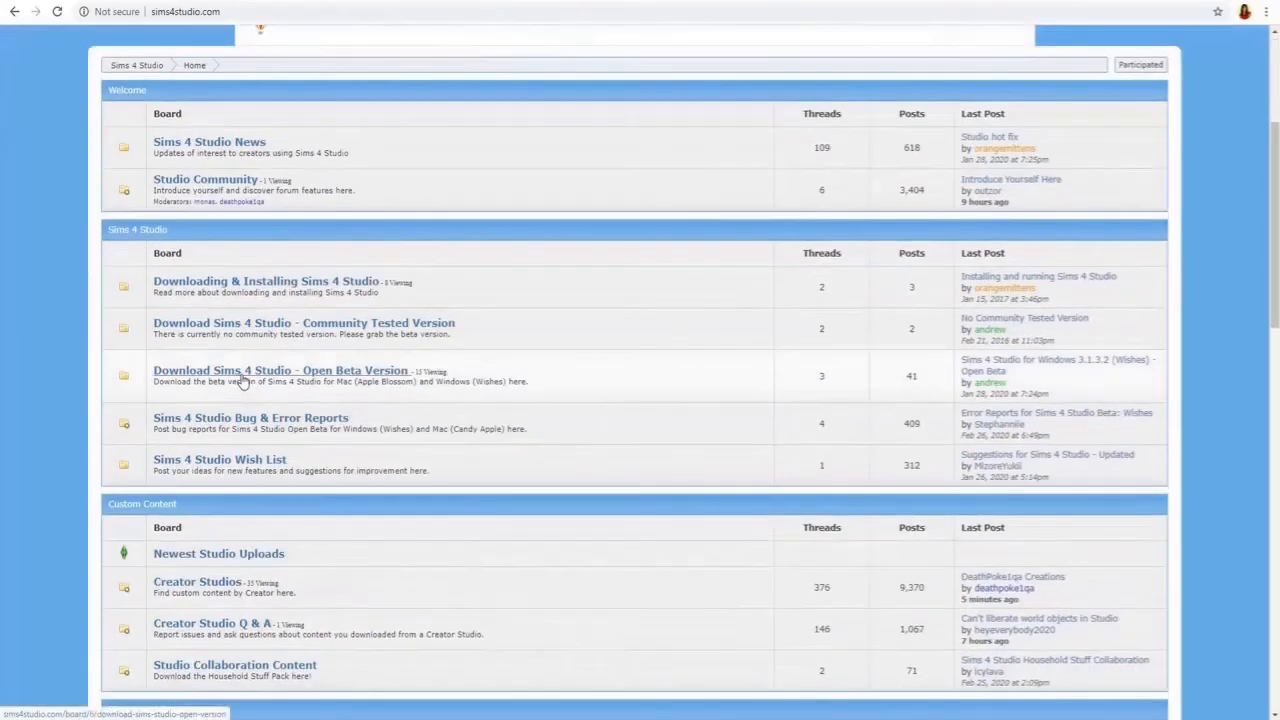
pyautogui.scroll(3, 250, 360)
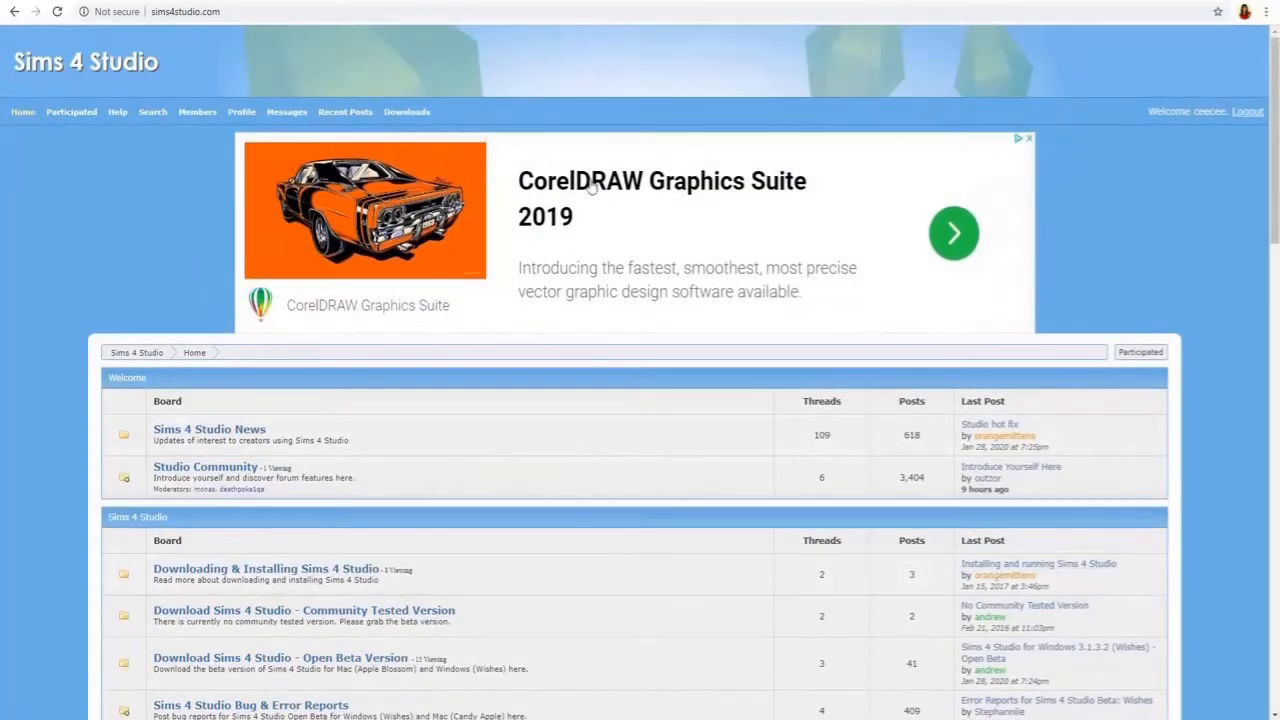
pyautogui.scroll(-4, 171, 563)
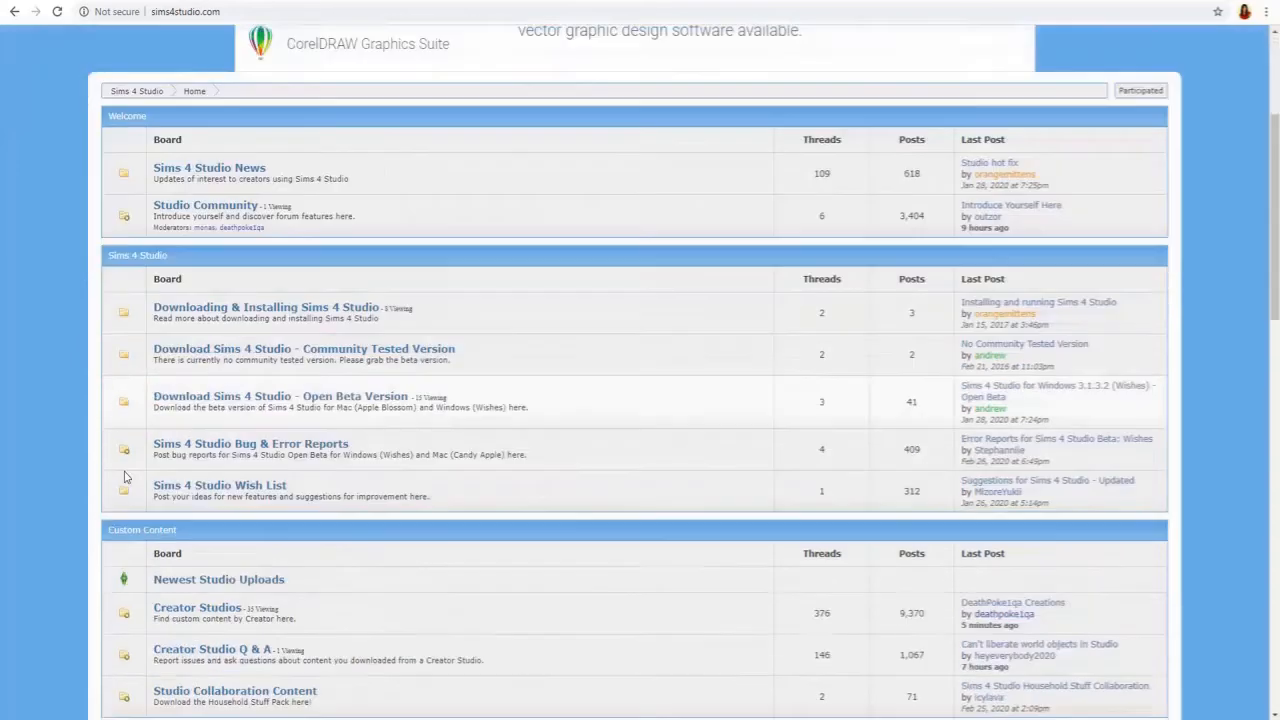
pyautogui.scroll(4, 176, 330)
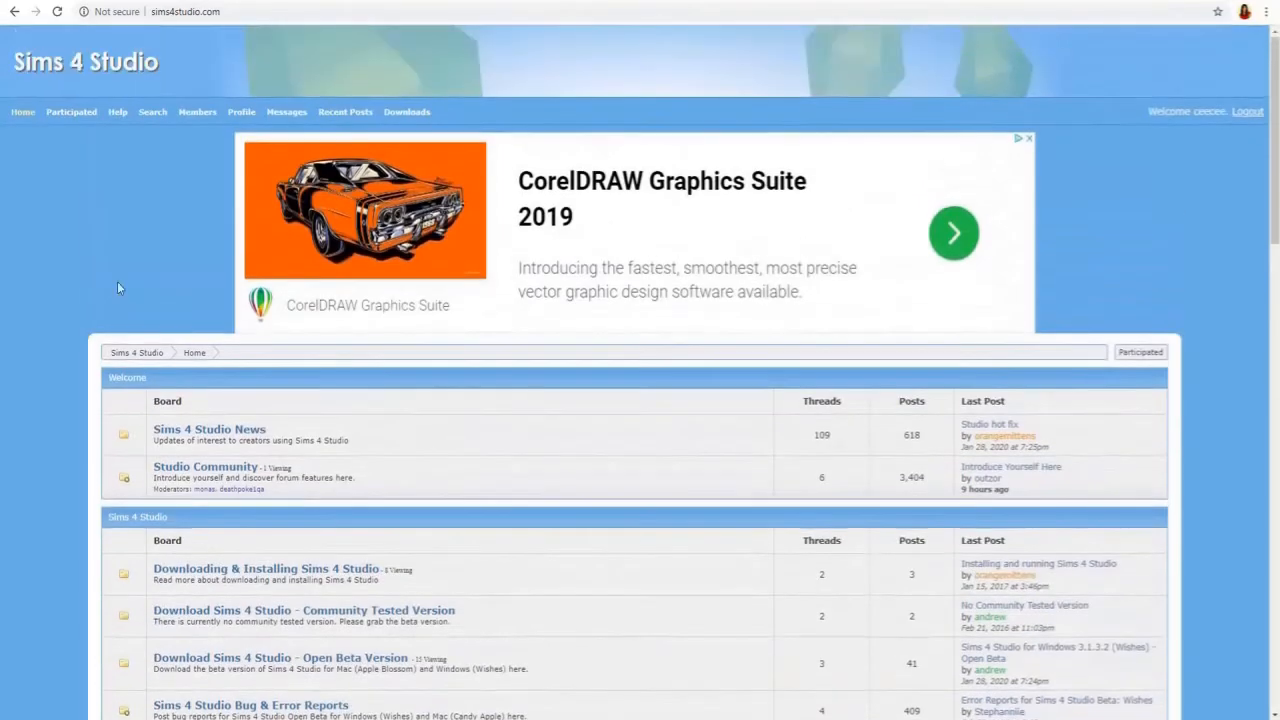
# Open the Downloading Sims 4 Studio thread in the Downloading & Installing Sims 4 Studio board and read its download information.
pyautogui.scroll(-2, 110, 274)
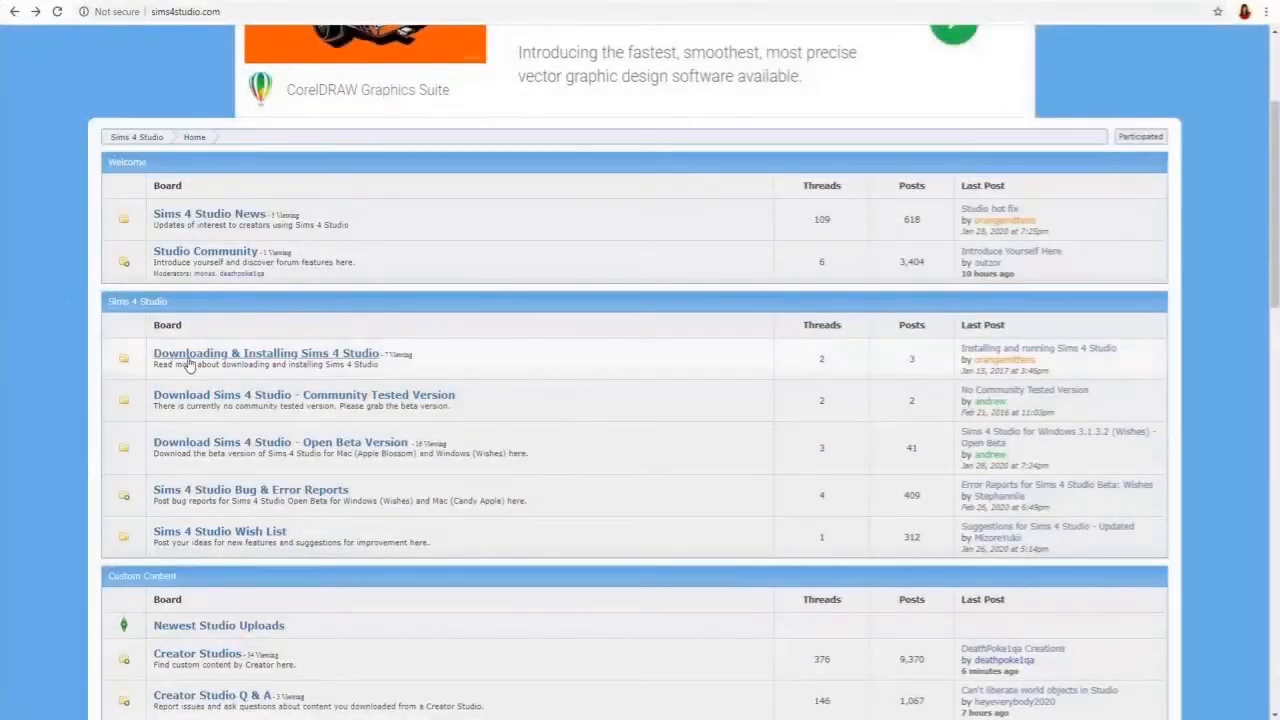
pyautogui.click(290, 358)
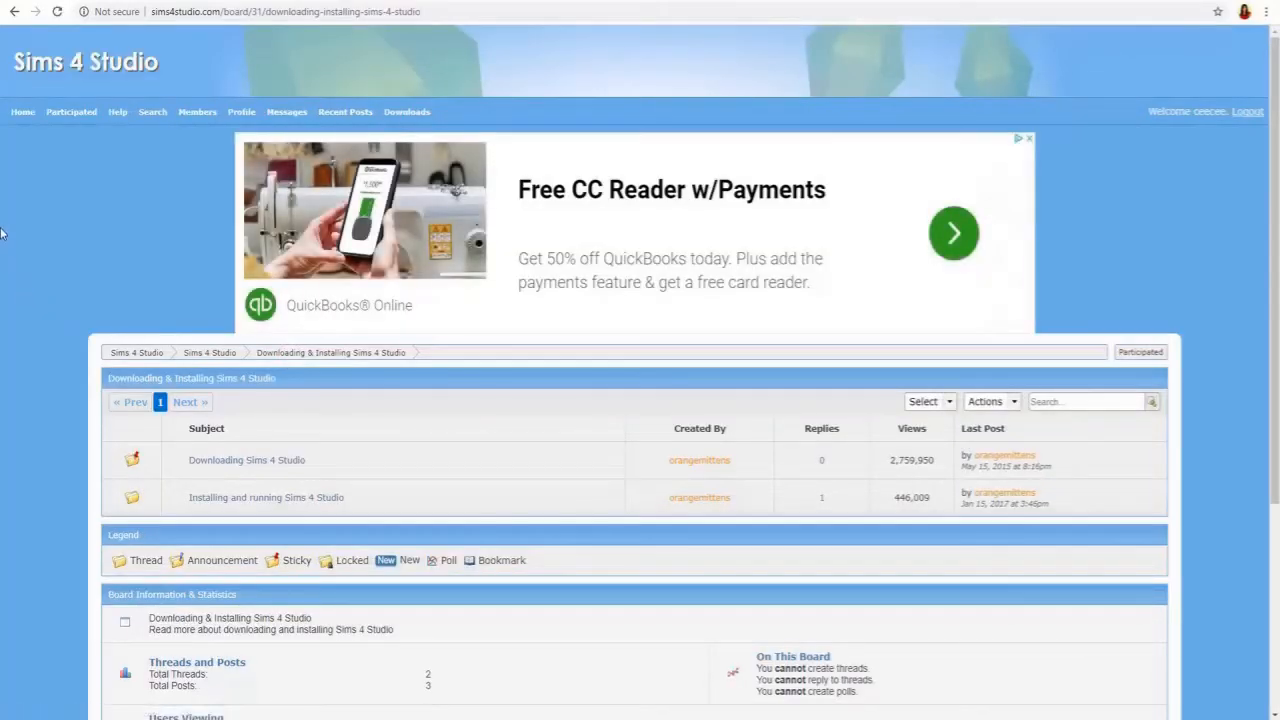
pyautogui.scroll(-5, 2, 235)
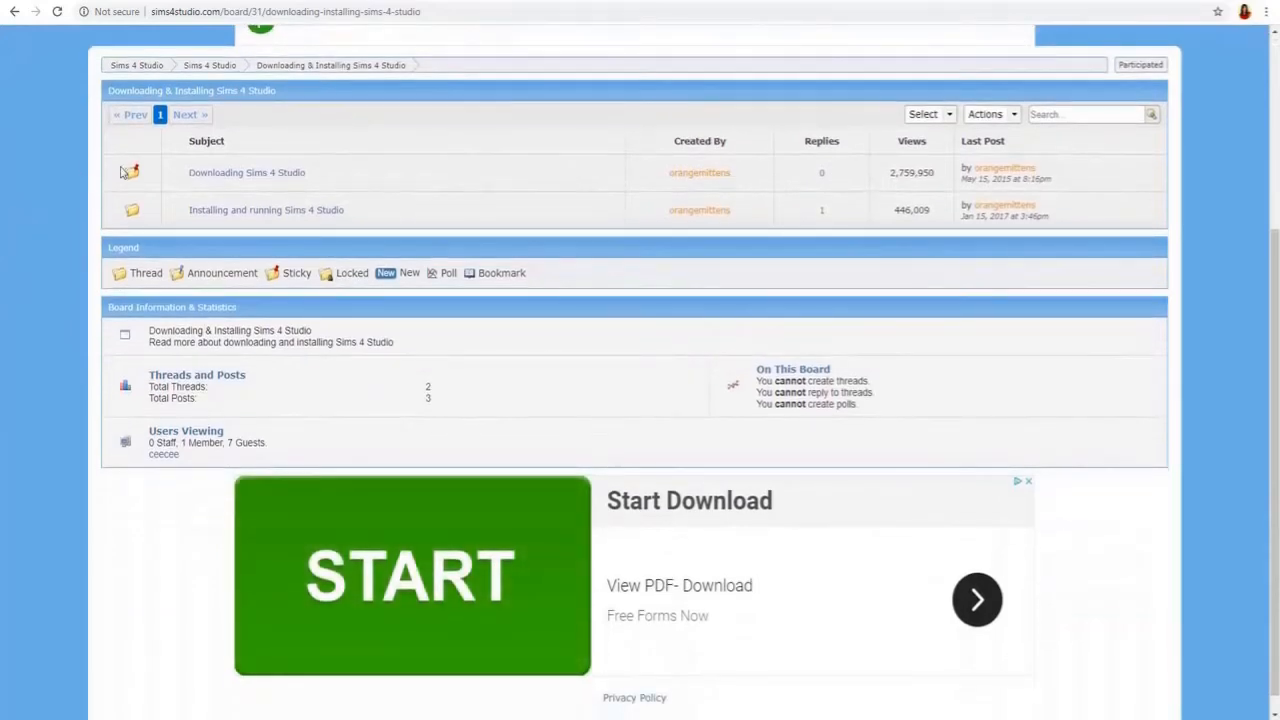
pyautogui.click(266, 180)
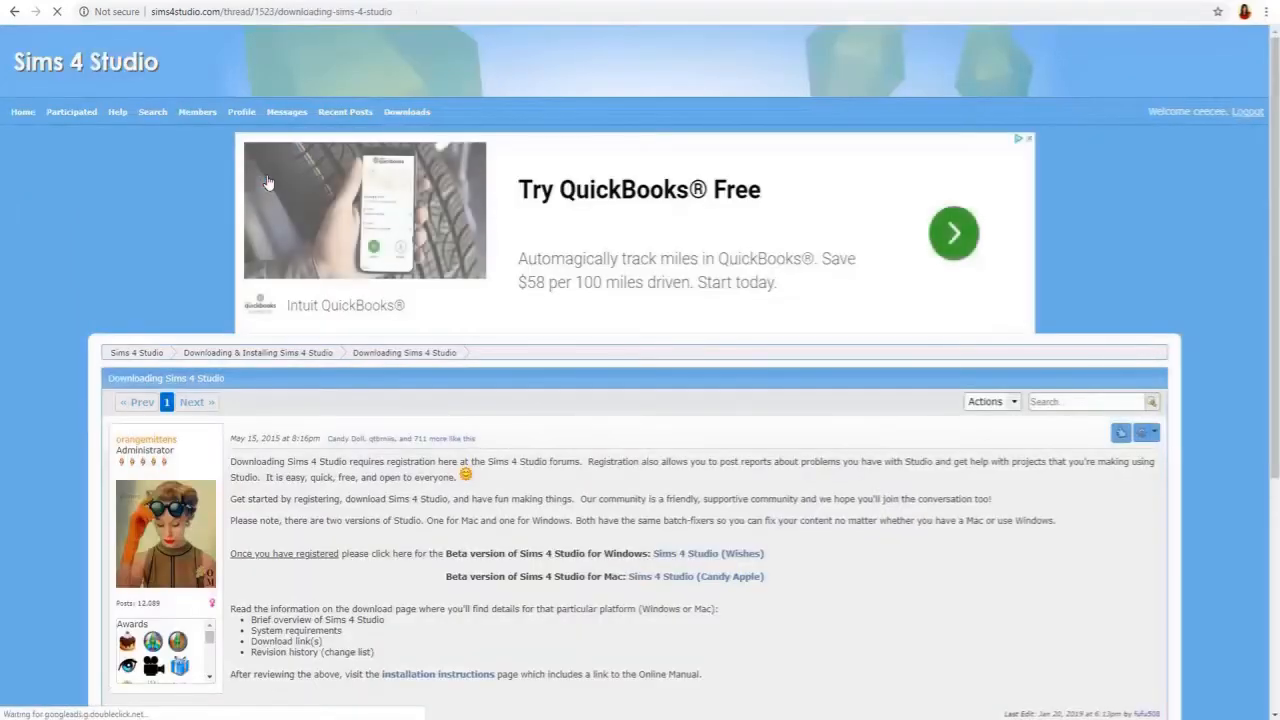
pyautogui.scroll(-3, 115, 195)
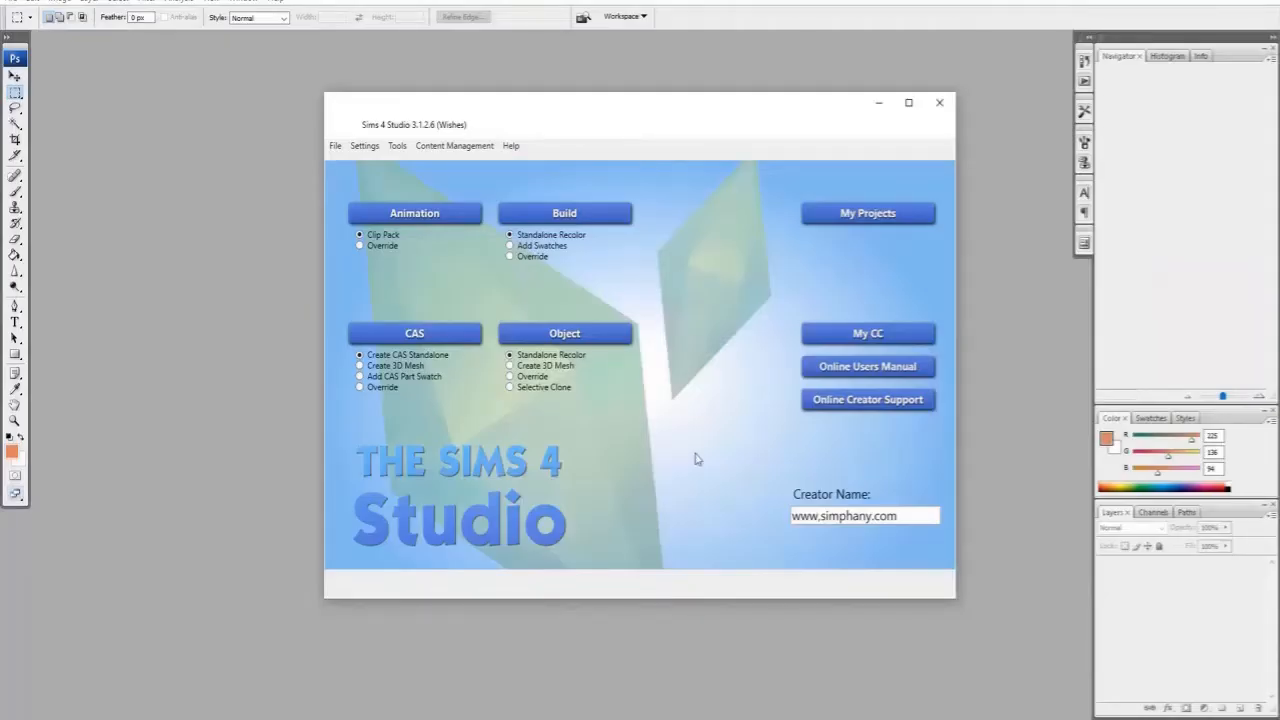
# In Sims 4 Studio, reposition the main window over the Photoshop workspace and make it slightly smaller.
pyautogui.moveTo(589, 110); pyautogui.dragTo(536, 103)
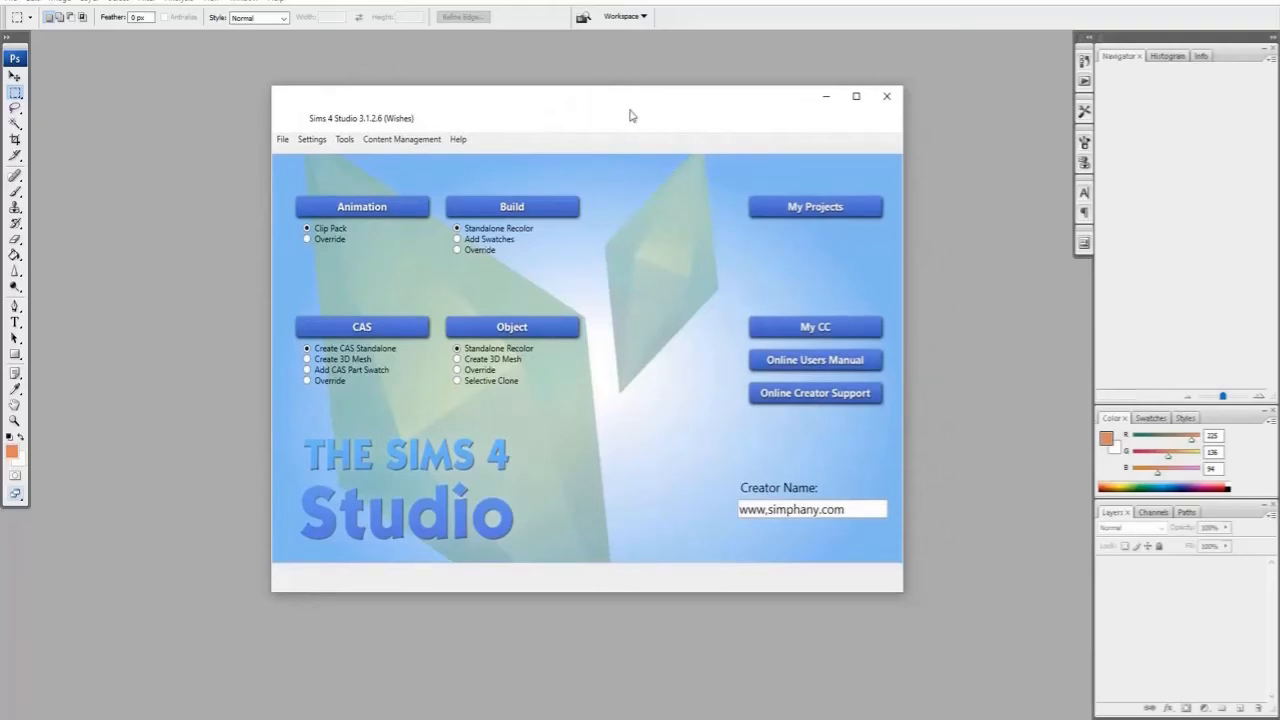
pyautogui.moveTo(630, 116)
pyautogui.mouseDown()
pyautogui.moveTo(576, 116)
pyautogui.moveTo(650, 114)
pyautogui.moveTo(632, 113)
pyautogui.mouseUp()
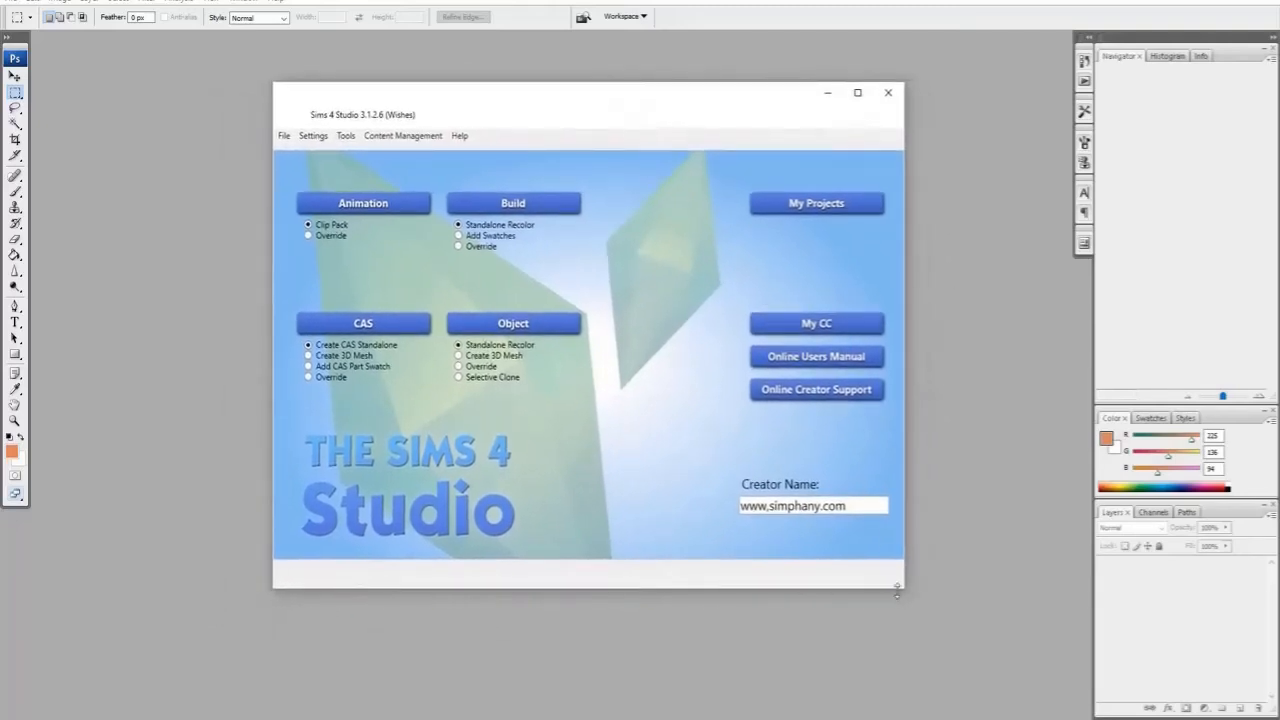
pyautogui.moveTo(917, 595); pyautogui.dragTo(877, 573)
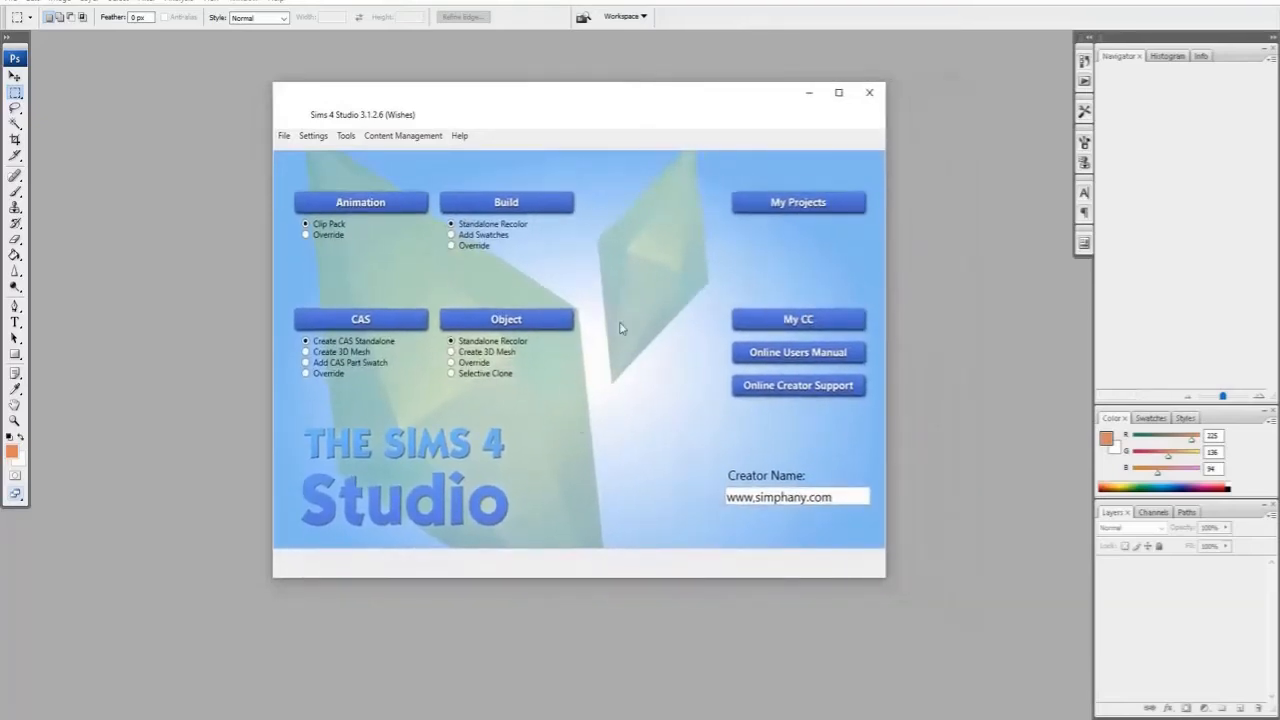
pyautogui.moveTo(619, 100); pyautogui.dragTo(605, 99)
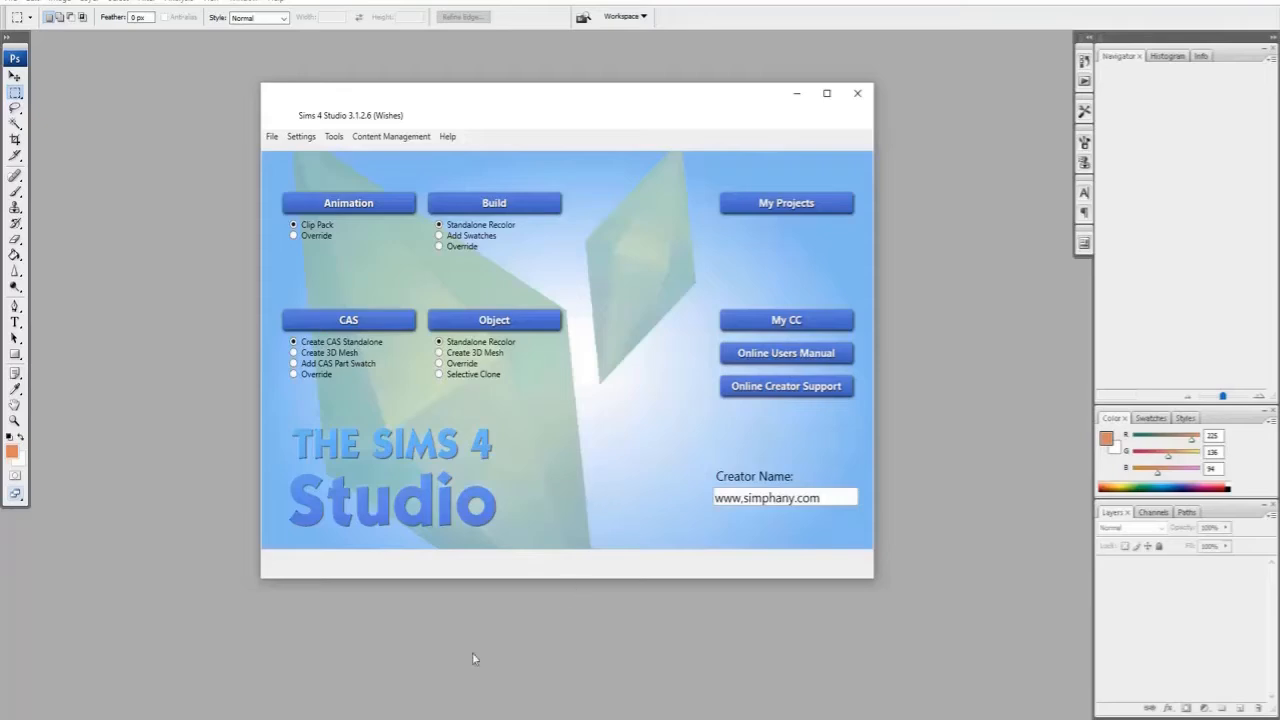
# Switch to Chrome and review the Mod The Sims thread on the nvidia dds plug in for Photoshop, including its download files.
pyautogui.click(408, 718)
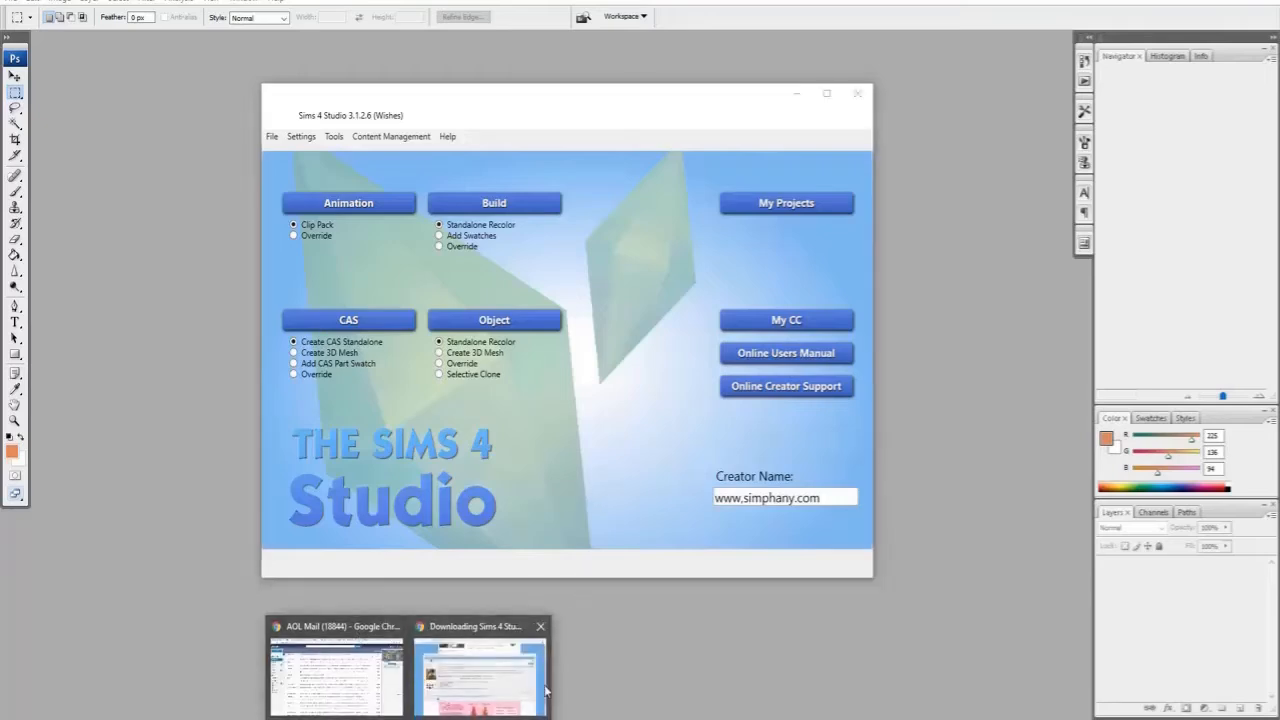
pyautogui.click(494, 641)
pyautogui.click(243, 2)
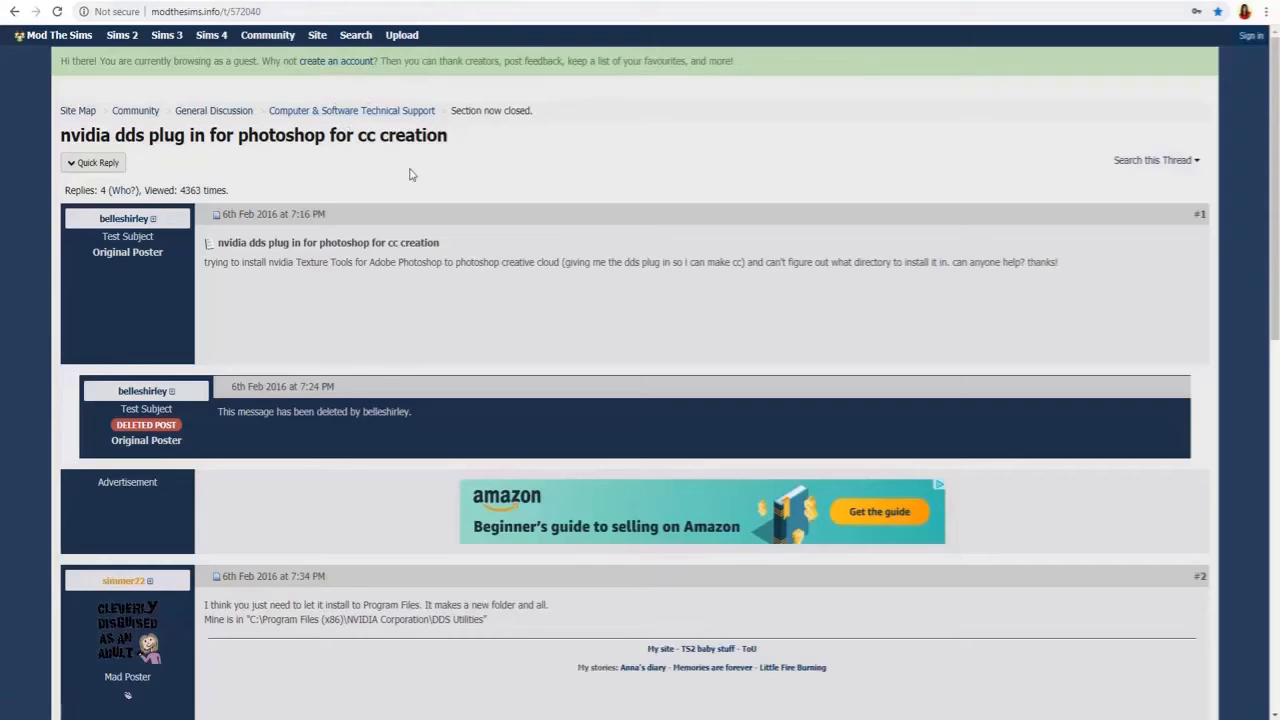
pyautogui.scroll(-3, 409, 174)
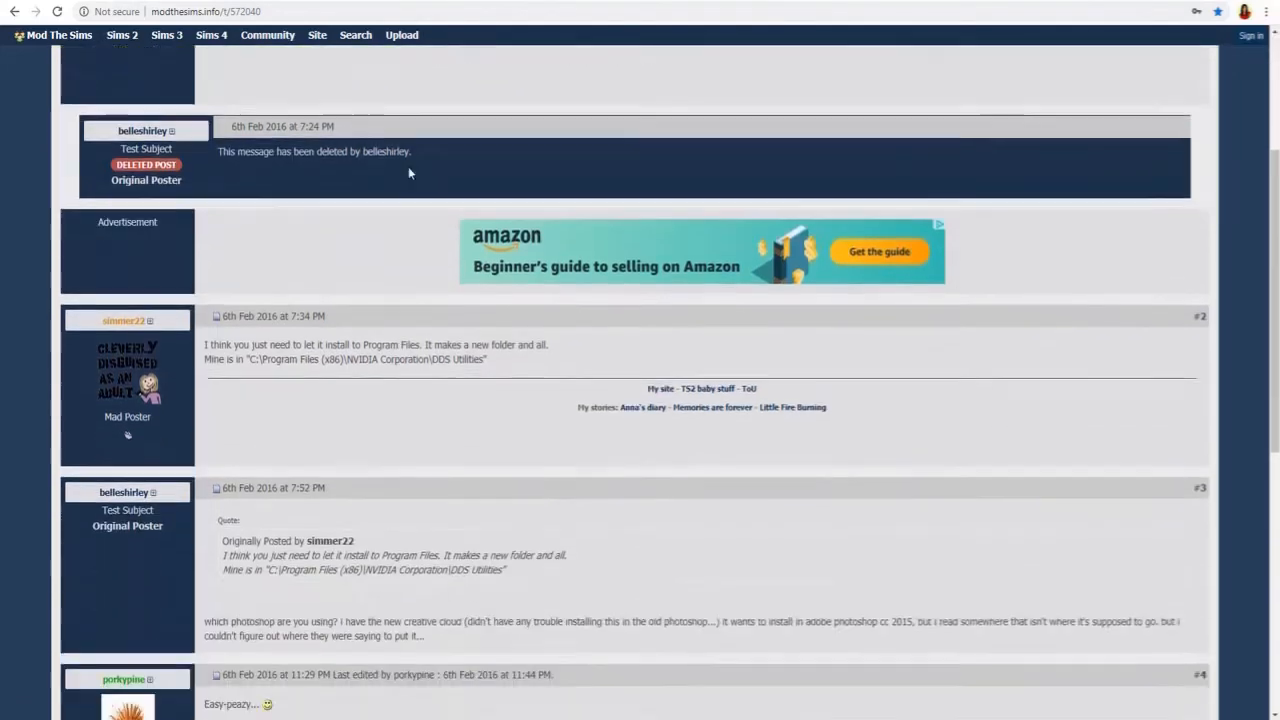
pyautogui.scroll(-3, 408, 172)
pyautogui.scroll(-1, 408, 172)
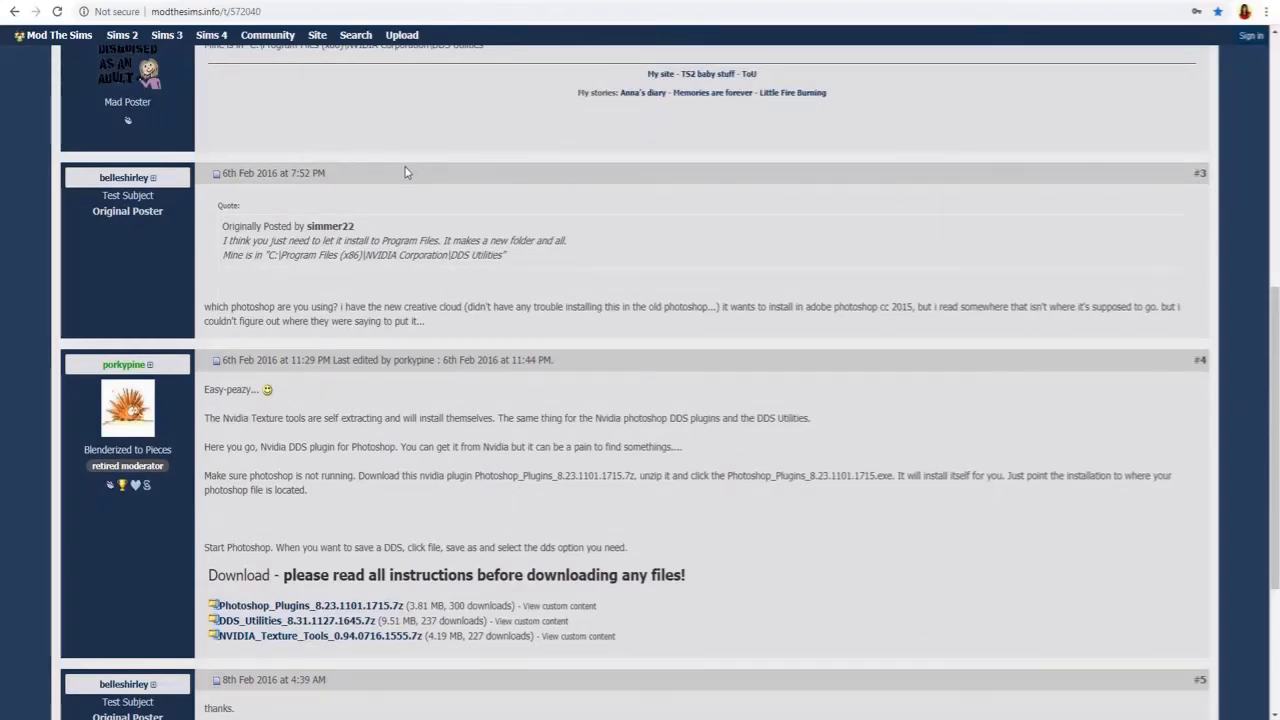
pyautogui.scroll(-3, 405, 172)
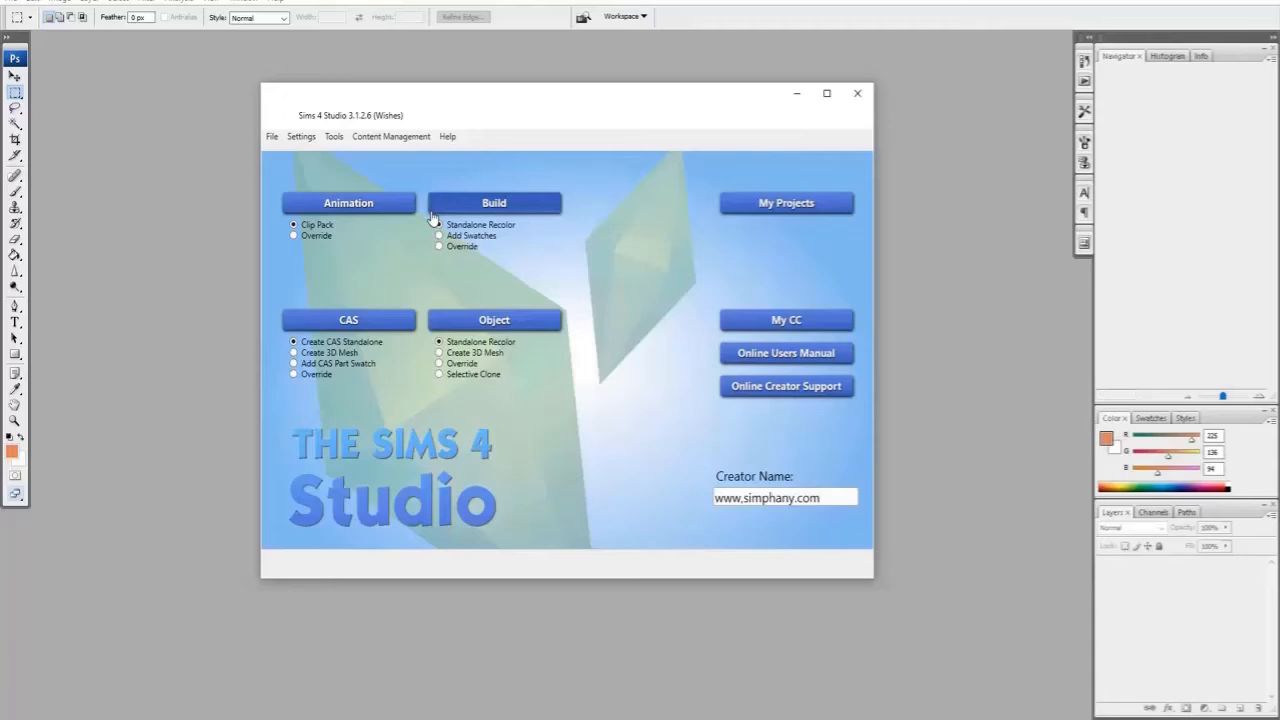
# In Sims 4 Studio, choose Standalone Recolor for Build and Create CAS Standalone for CAS, and open the CAS item catalog.
pyautogui.click(438, 224)
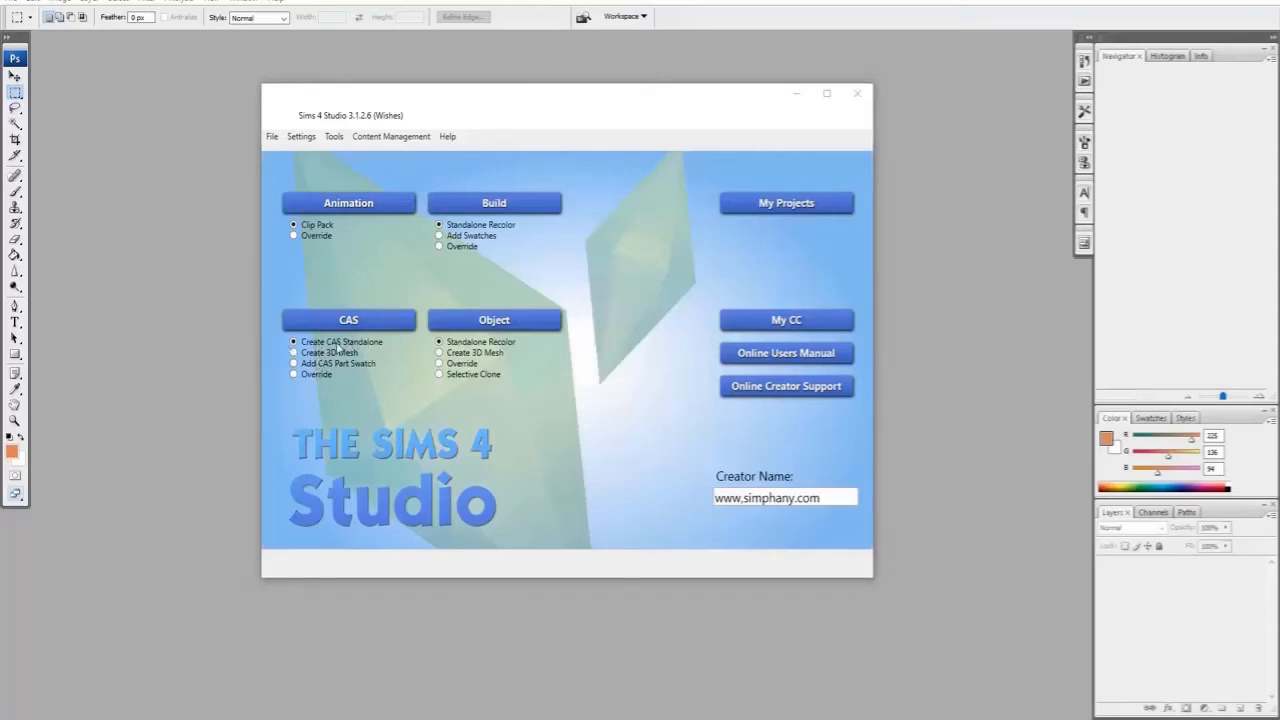
pyautogui.click(339, 347)
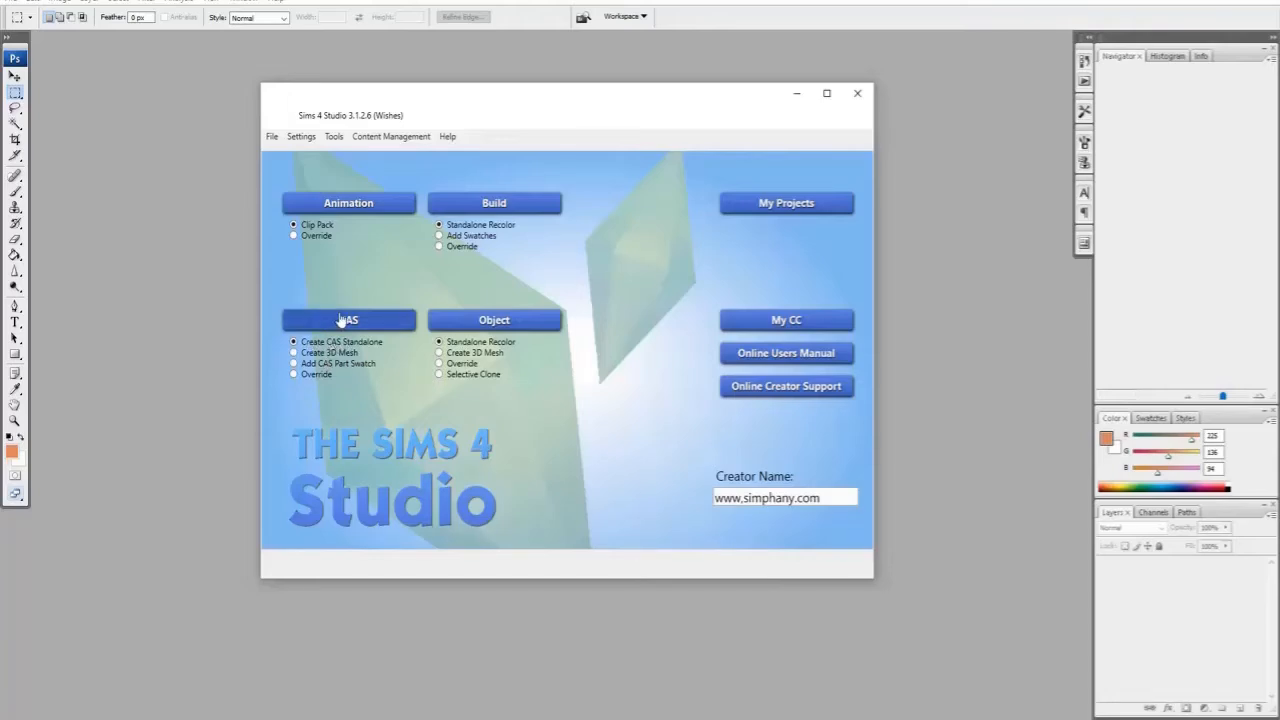
pyautogui.click(342, 320)
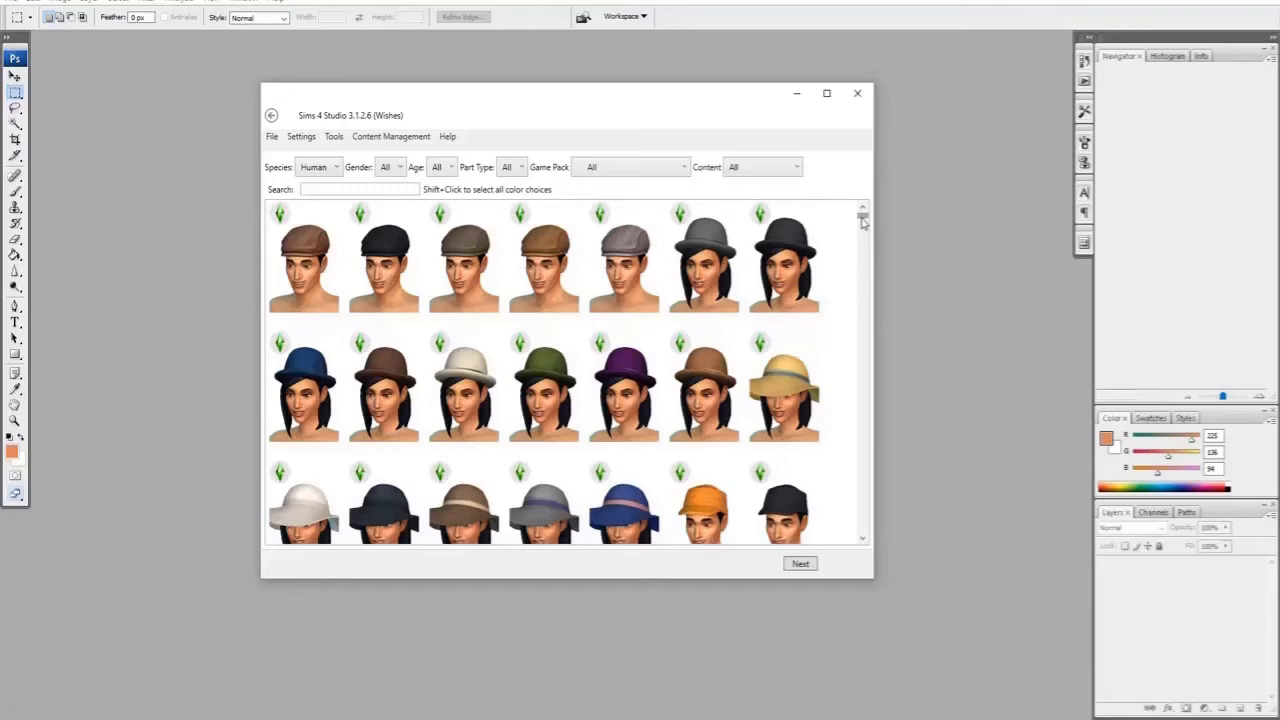
# Browse the CAS catalog from the hats to the hairstyles and examine the available Game Pack filter options.
pyautogui.moveTo(861, 216); pyautogui.dragTo(861, 217)
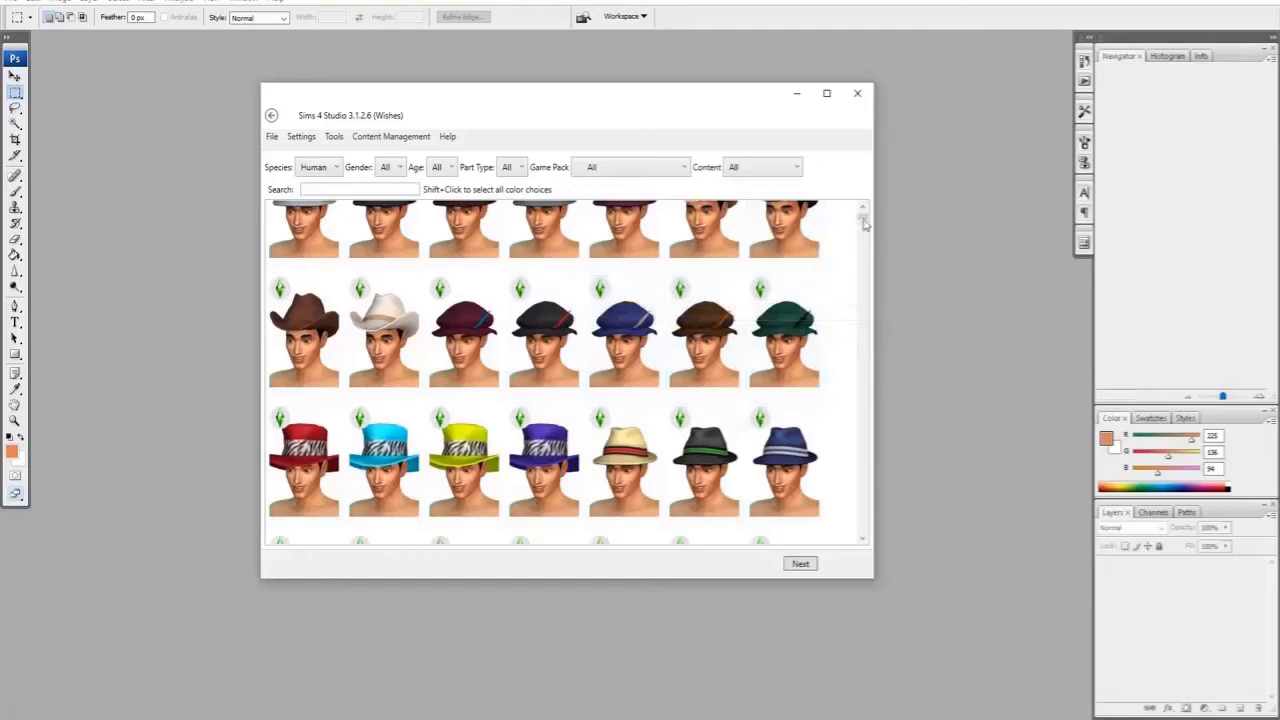
pyautogui.moveTo(862, 219); pyautogui.dragTo(858, 255)
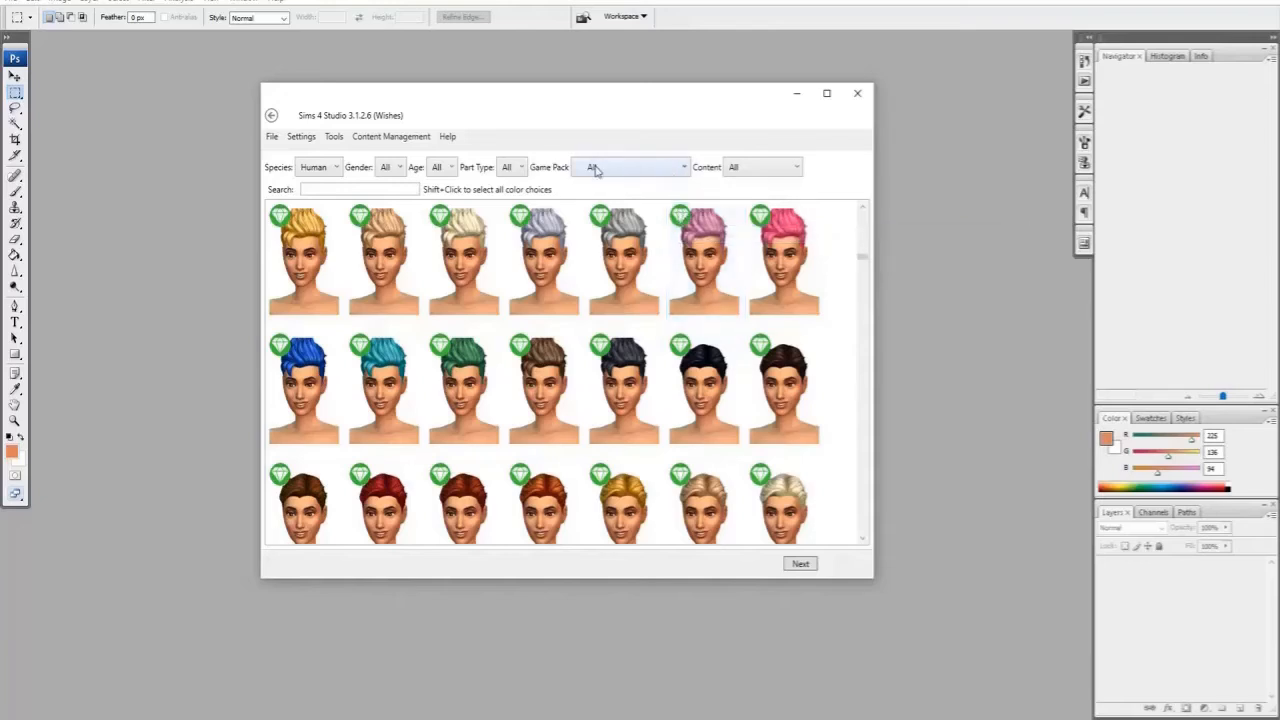
pyautogui.click(646, 171)
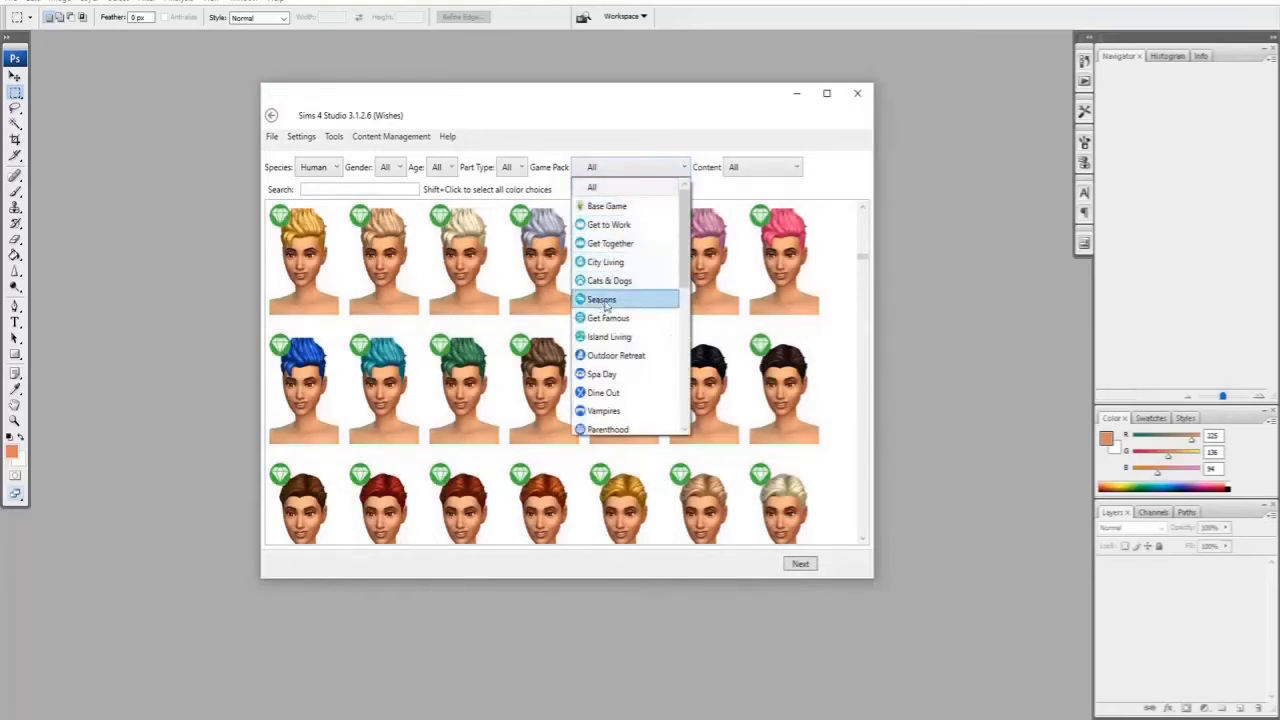
pyautogui.scroll(-3, 608, 308)
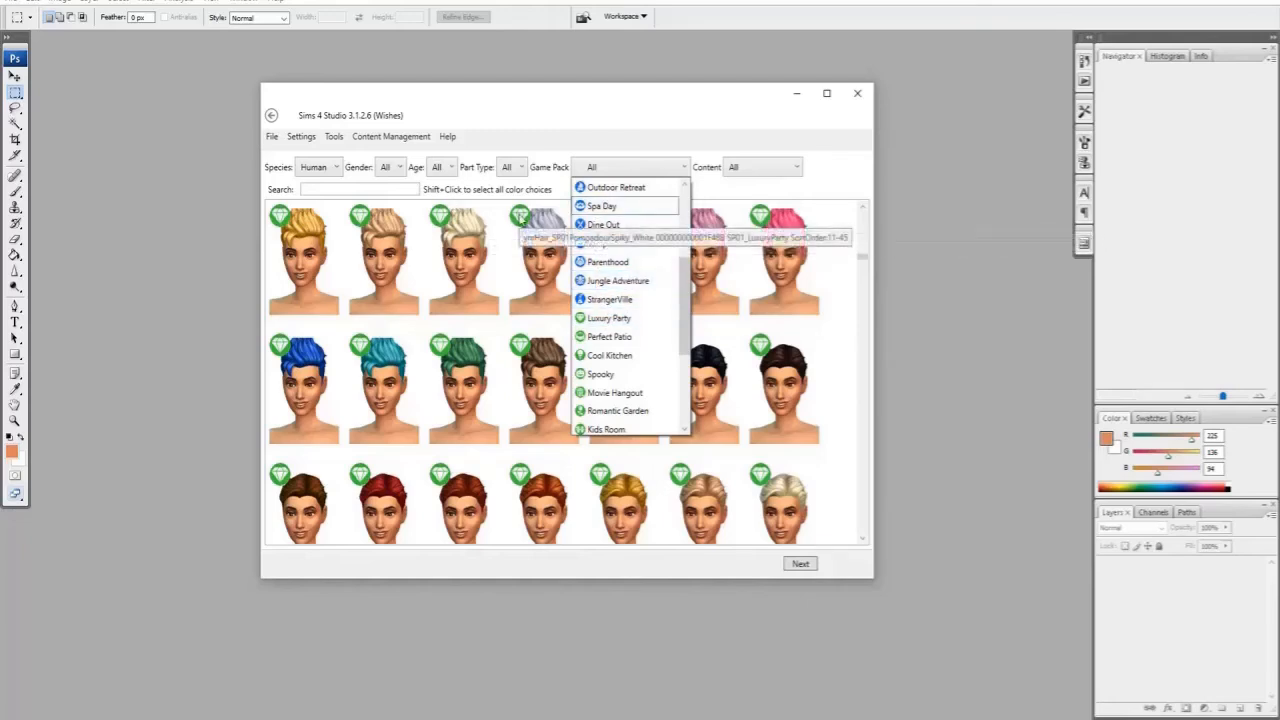
pyautogui.click(838, 238)
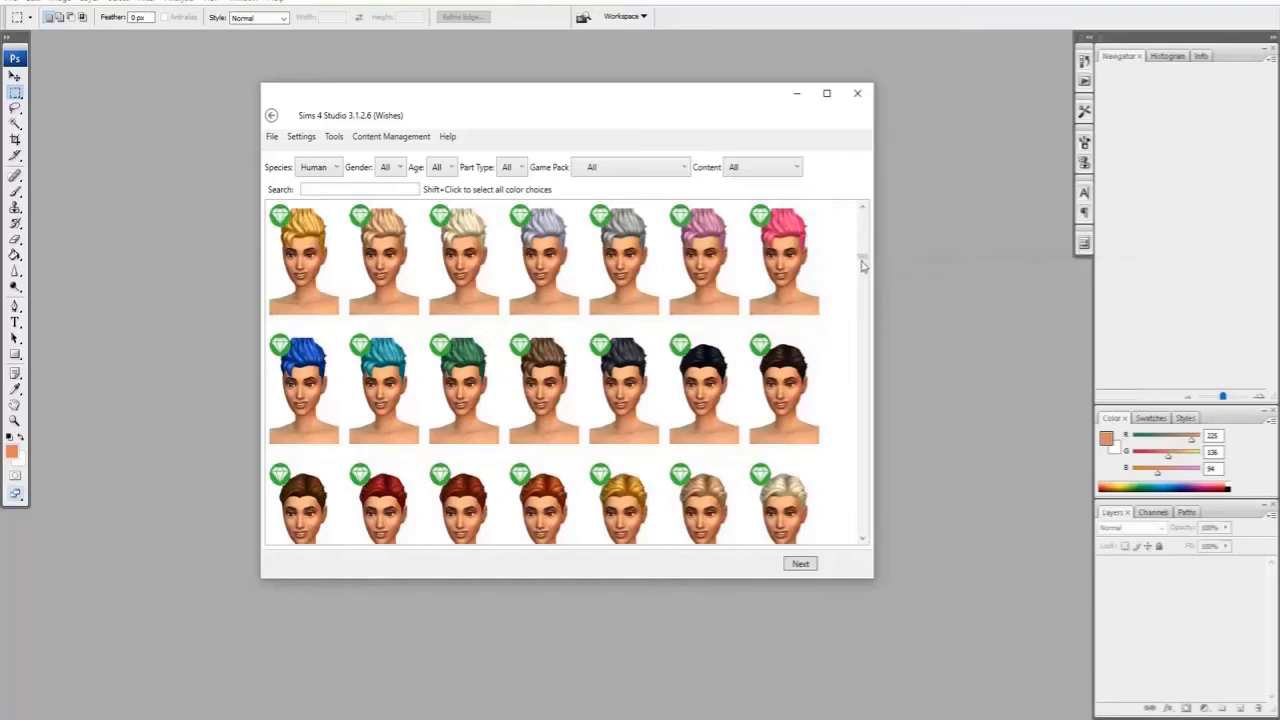
# Browse the human hairstyles and filter the CAS catalog to gender Female and age Toddler.
pyautogui.moveTo(863, 265); pyautogui.dragTo(872, 459)
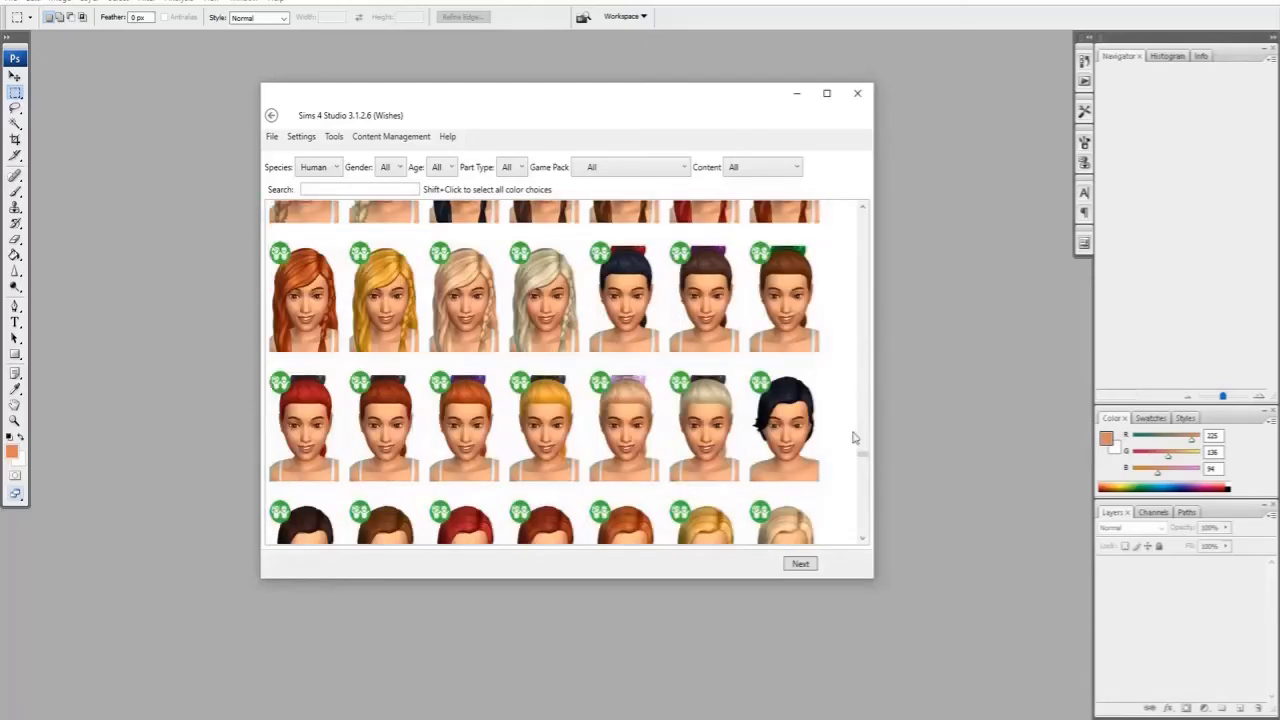
pyautogui.scroll(-3, 658, 372)
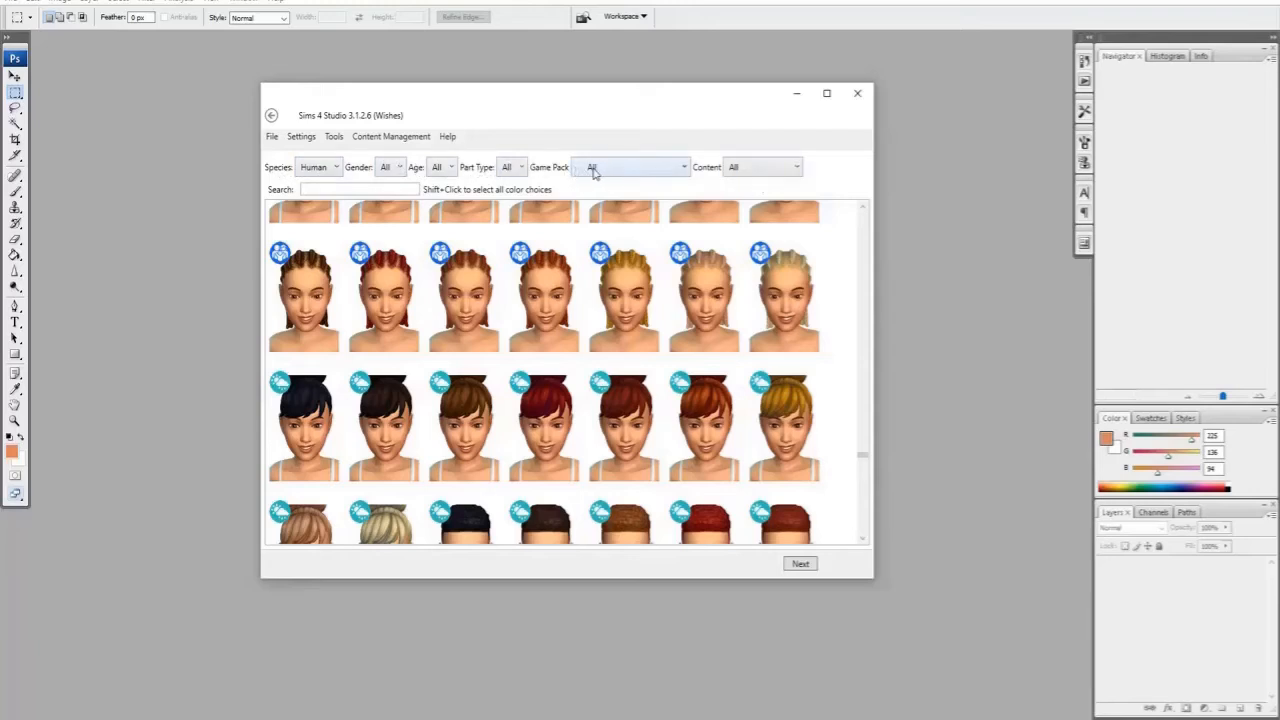
pyautogui.click(334, 169)
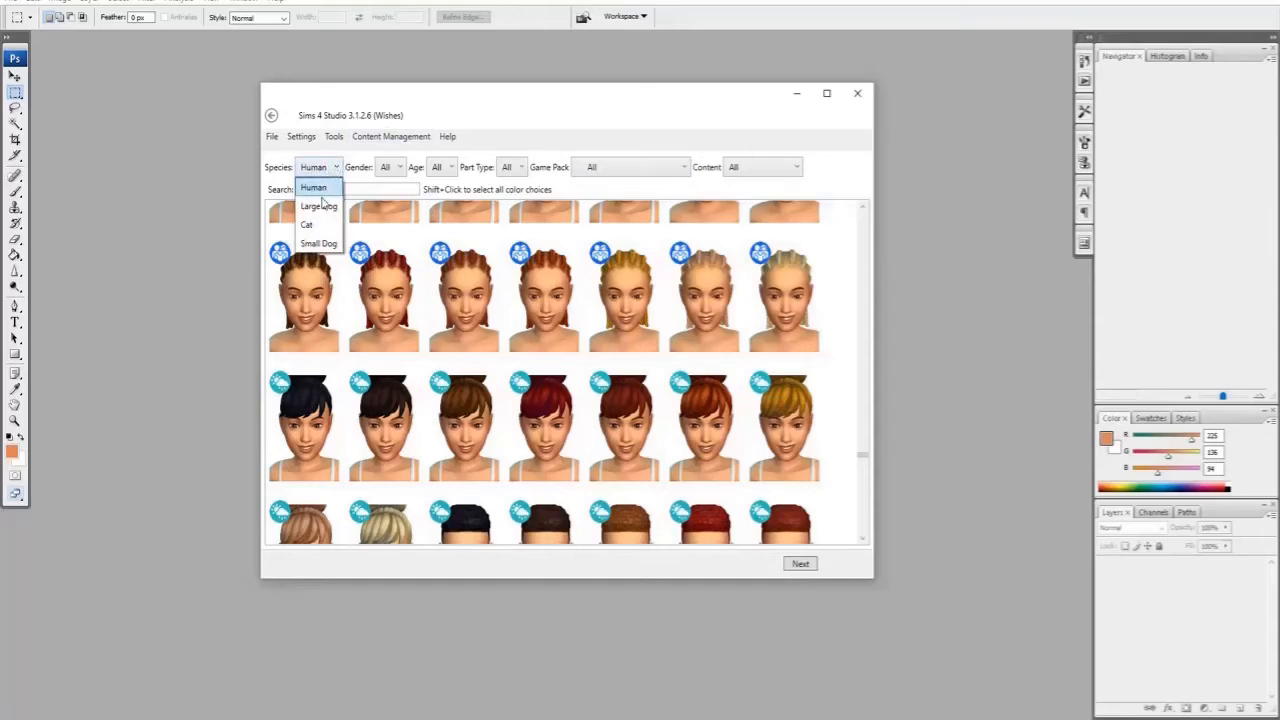
pyautogui.click(334, 166)
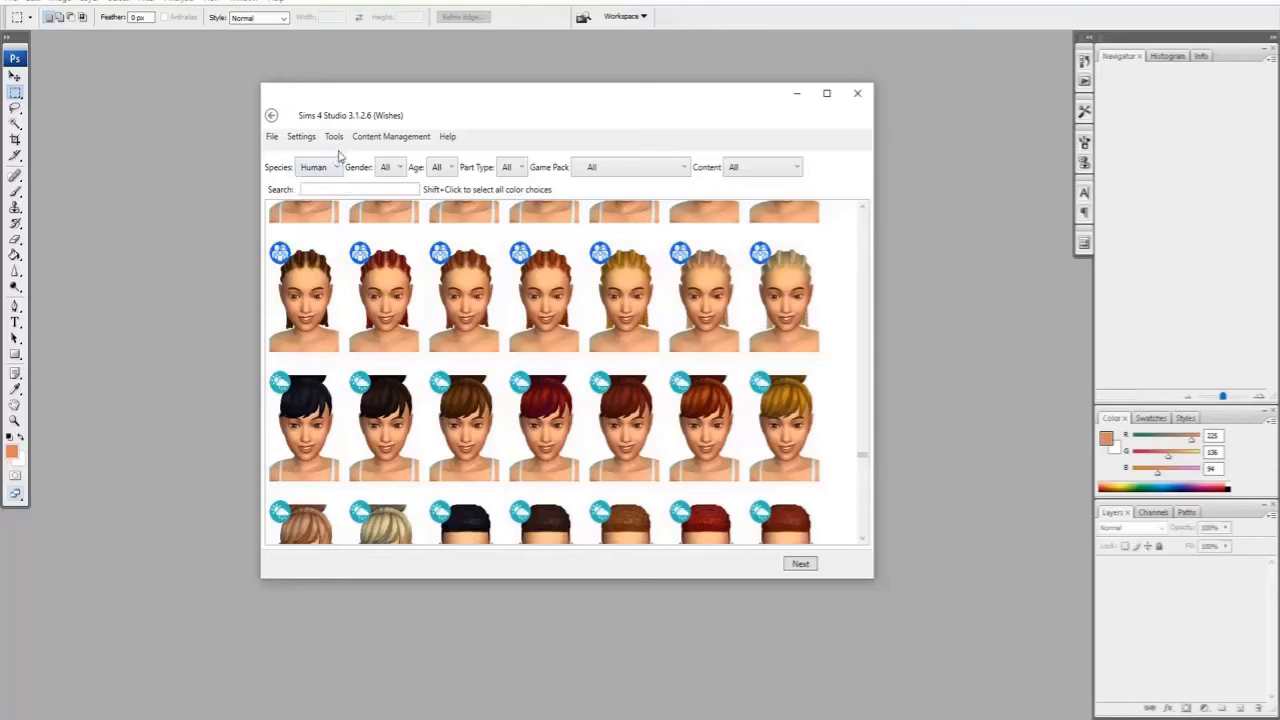
pyautogui.click(386, 170)
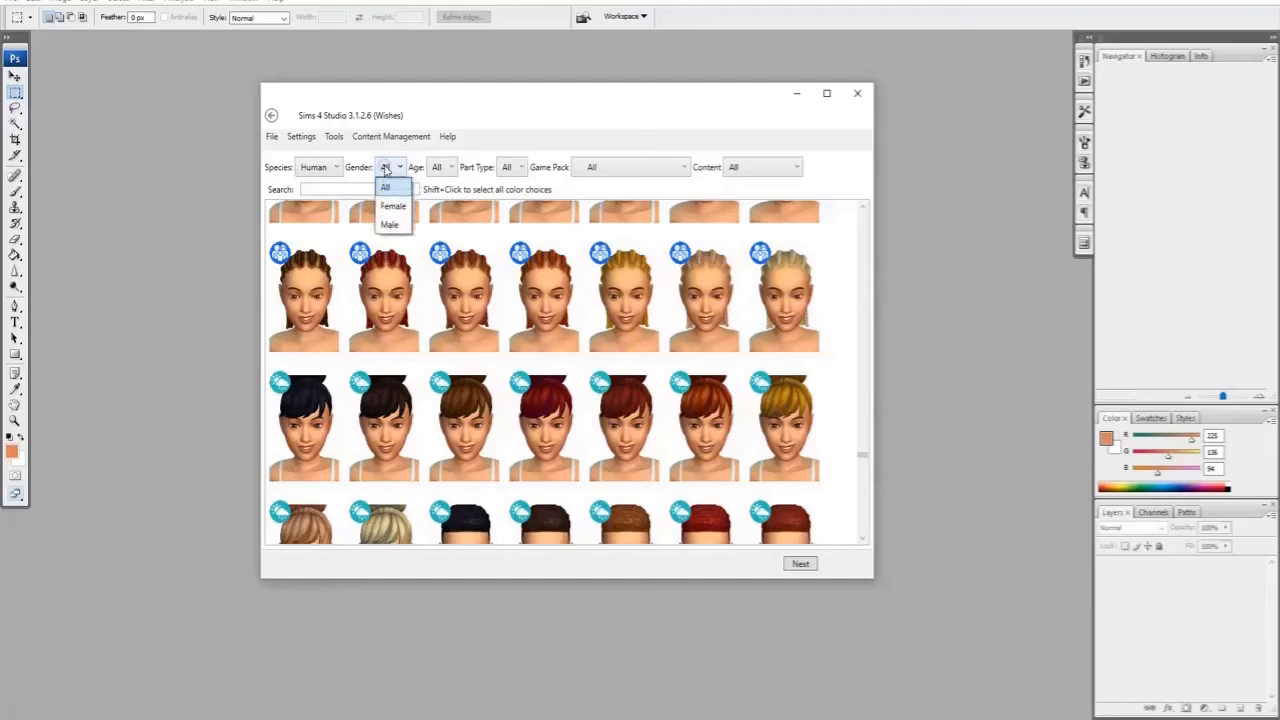
pyautogui.click(392, 204)
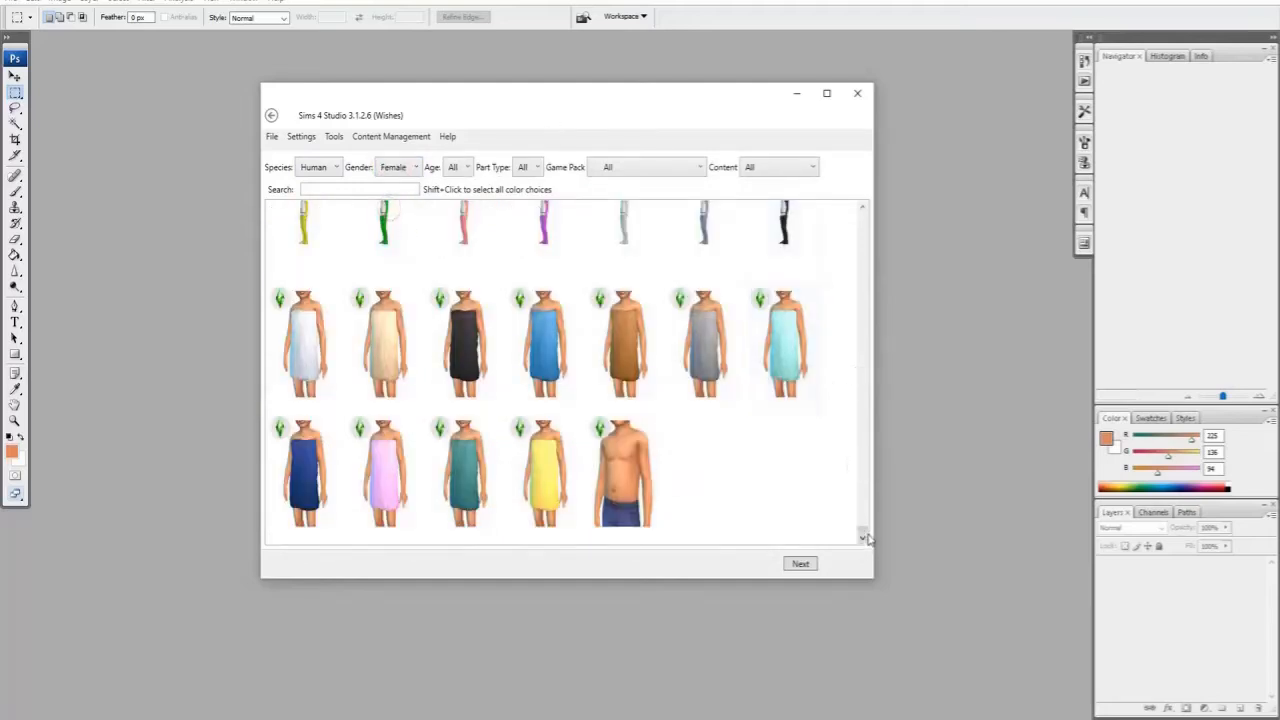
pyautogui.moveTo(862, 530); pyautogui.dragTo(863, 268)
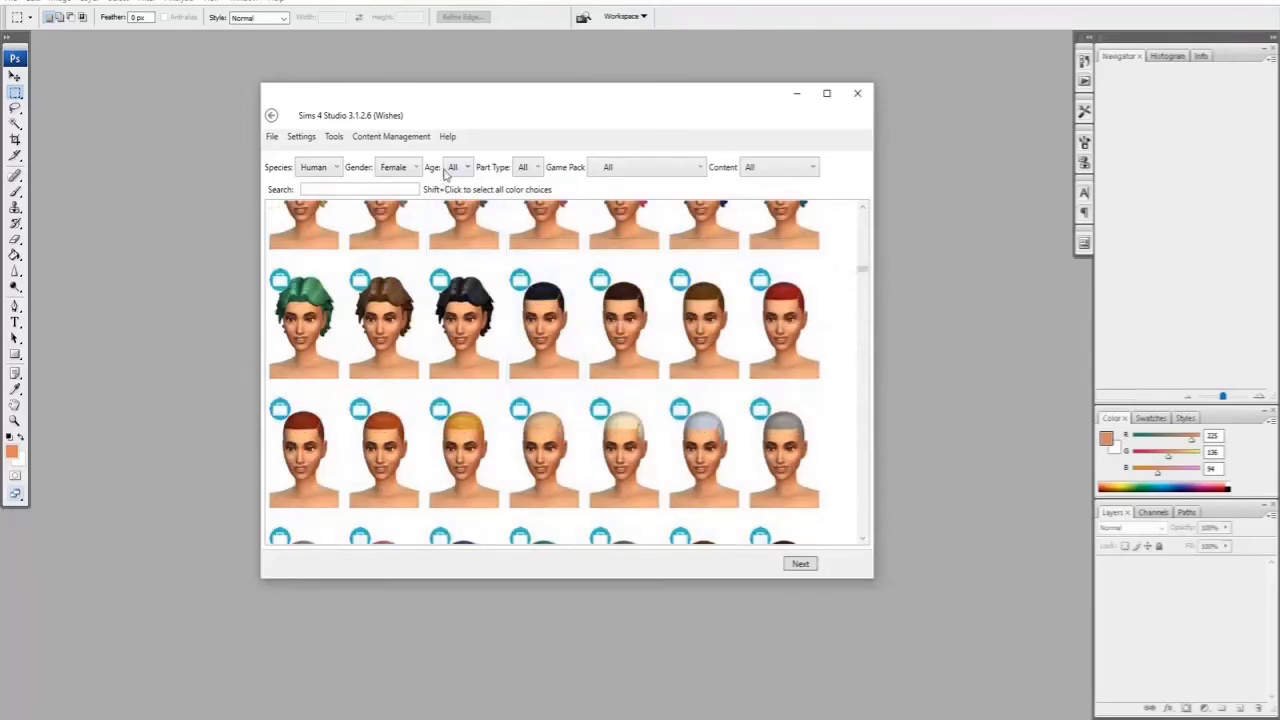
pyautogui.click(453, 167)
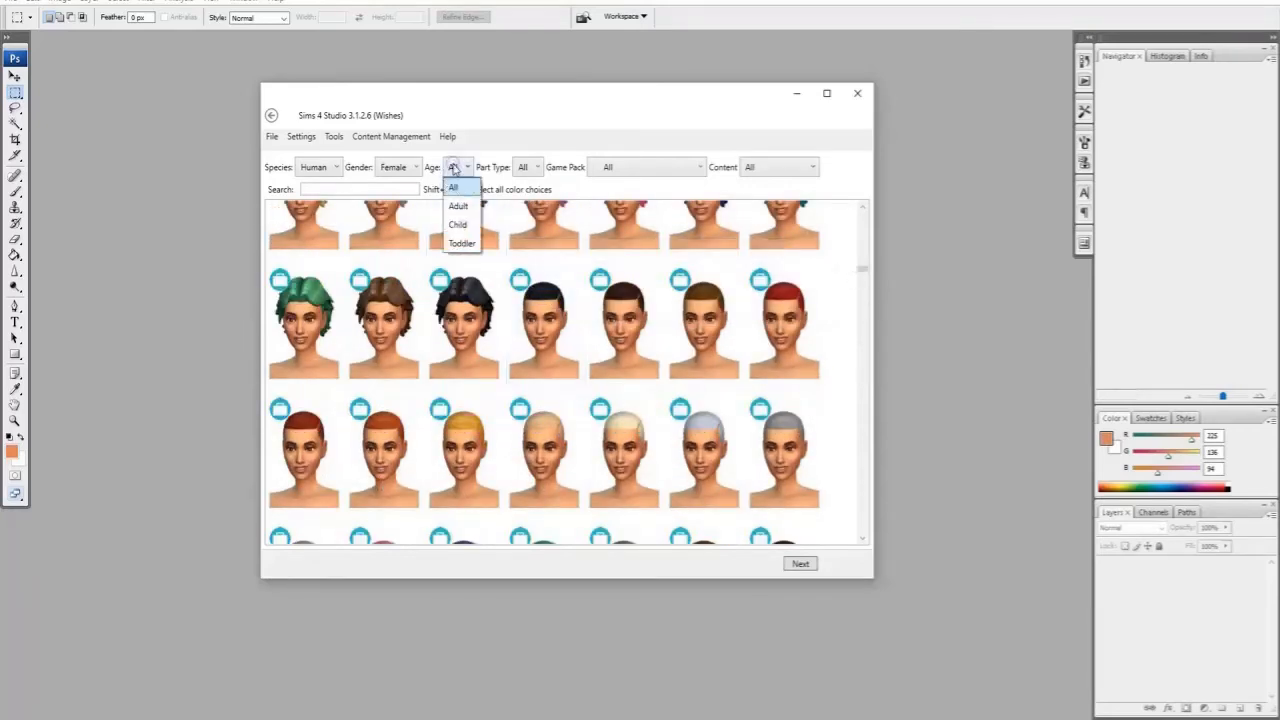
pyautogui.click(461, 245)
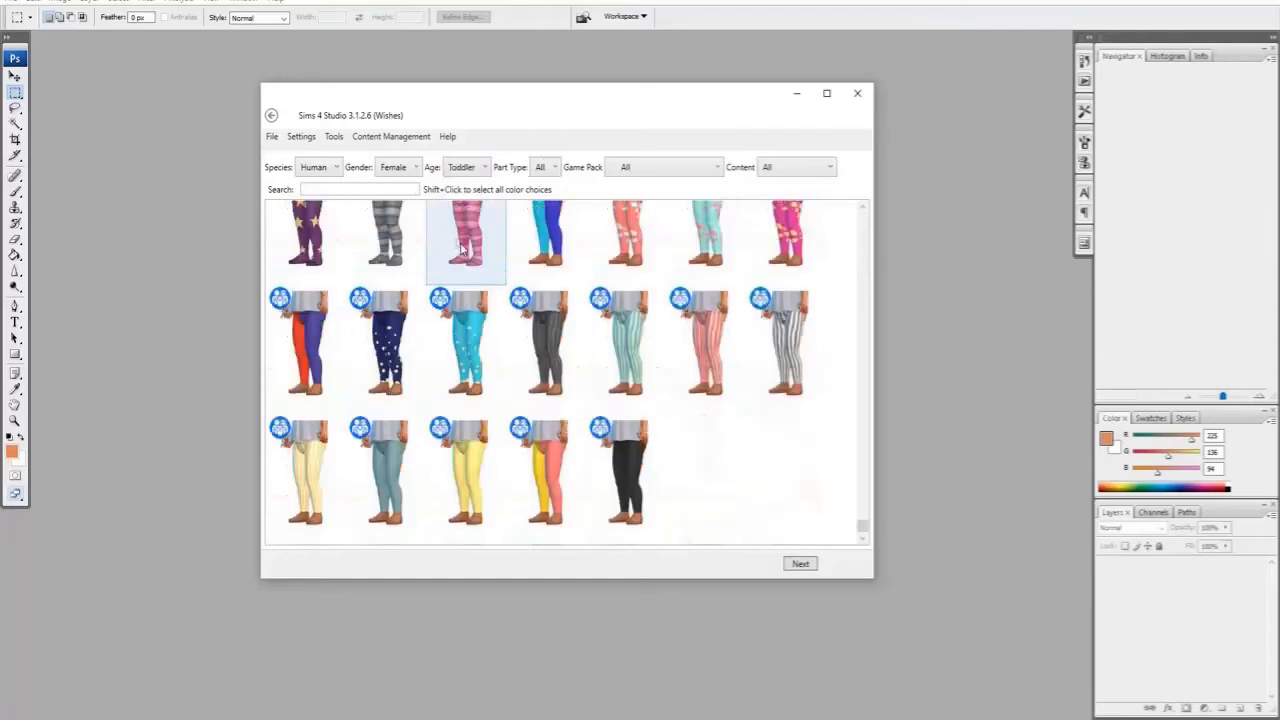
pyautogui.moveTo(864, 533); pyautogui.dragTo(862, 210)
# Browse the female toddler items by part type, going through Clothing Body, Clothing Top and Clothing Bottom.
pyautogui.click(545, 168)
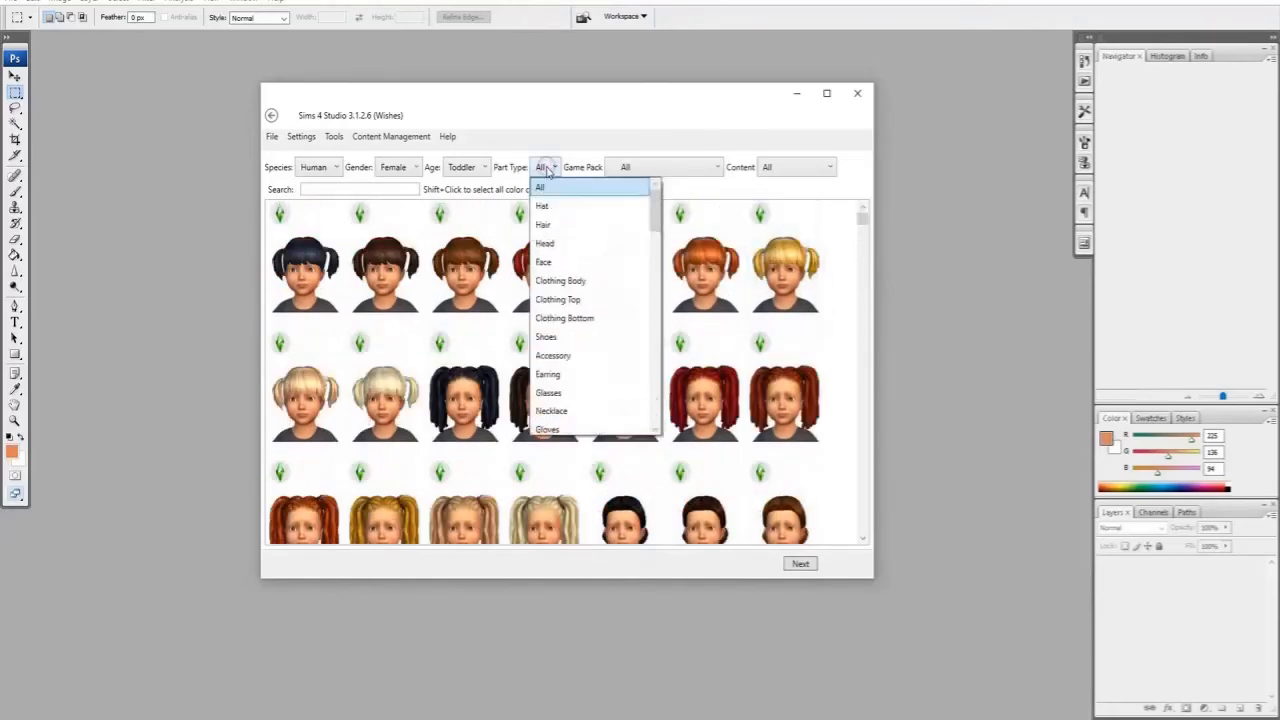
pyautogui.click(558, 281)
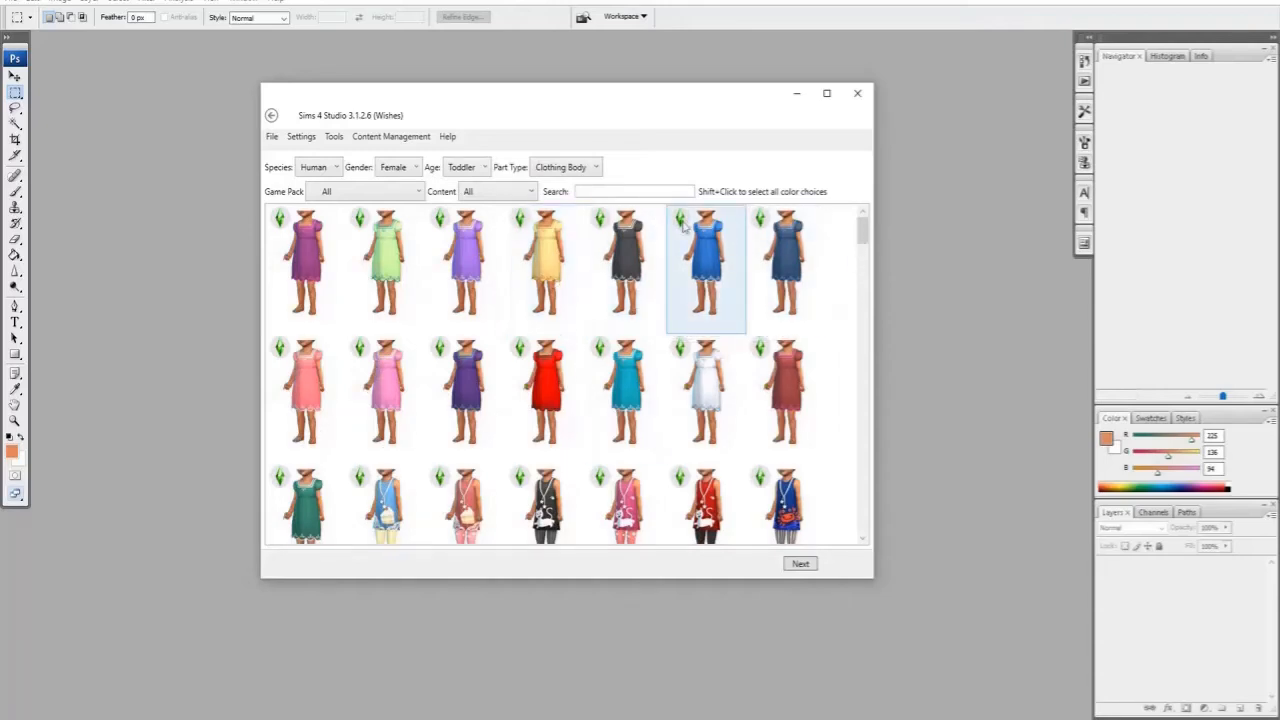
pyautogui.click(575, 168)
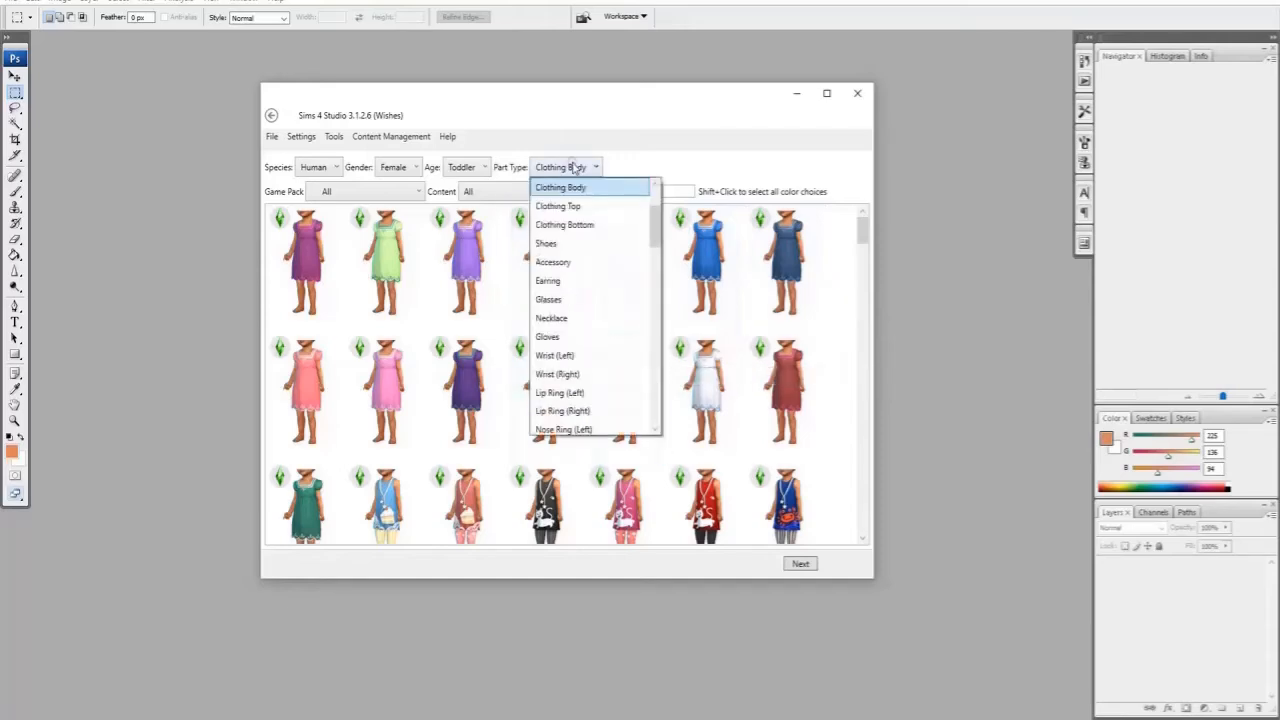
pyautogui.click(575, 224)
pyautogui.scroll(-10, 866, 340)
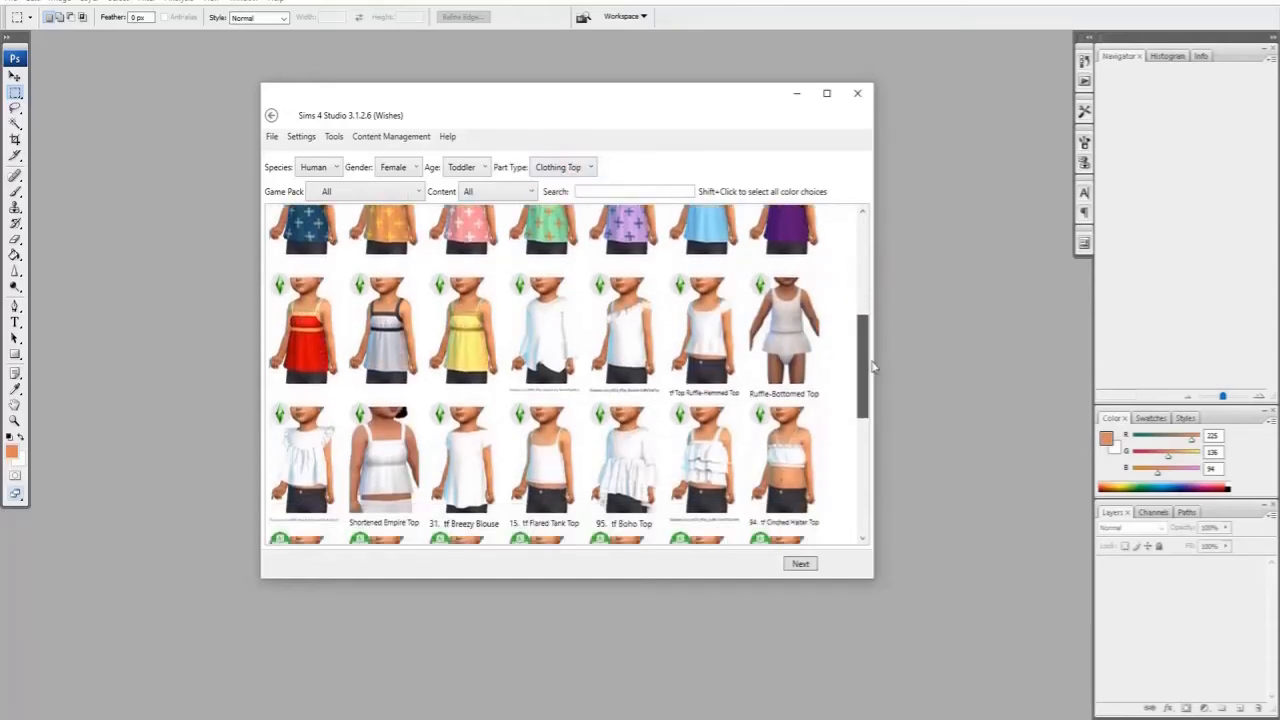
pyautogui.moveTo(872, 367); pyautogui.dragTo(886, 423)
pyautogui.click(557, 167)
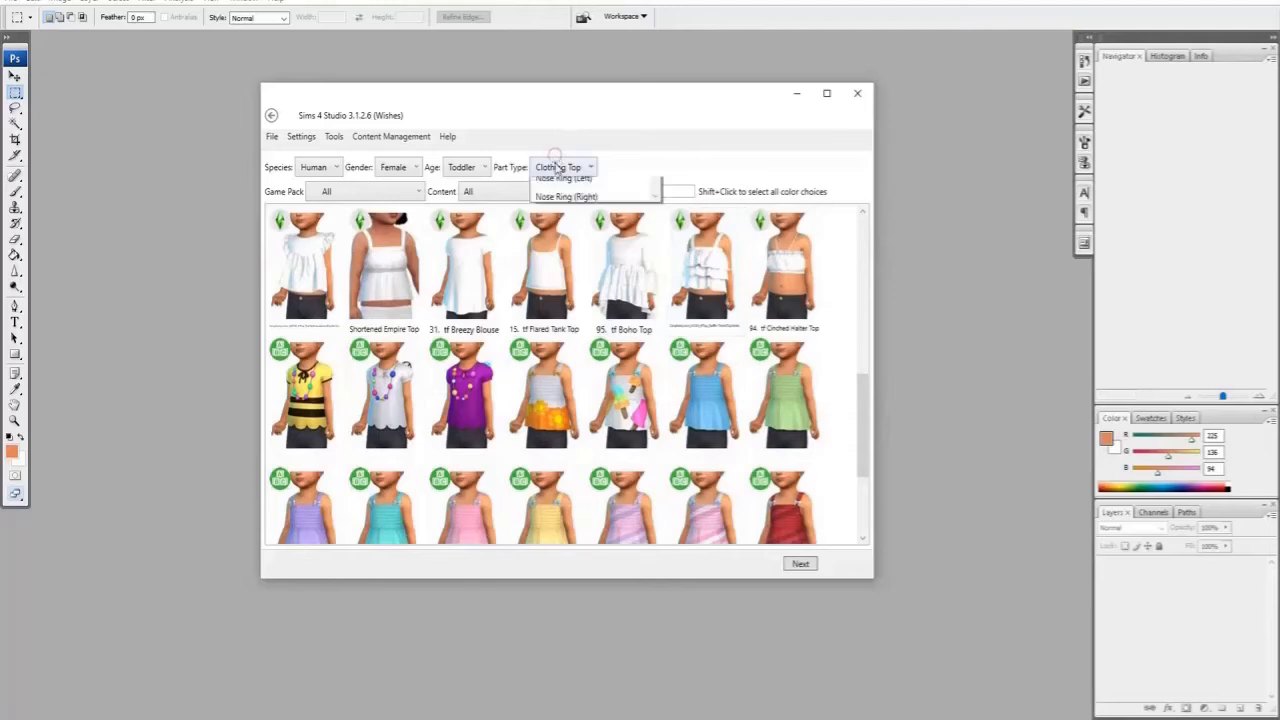
pyautogui.click(574, 205)
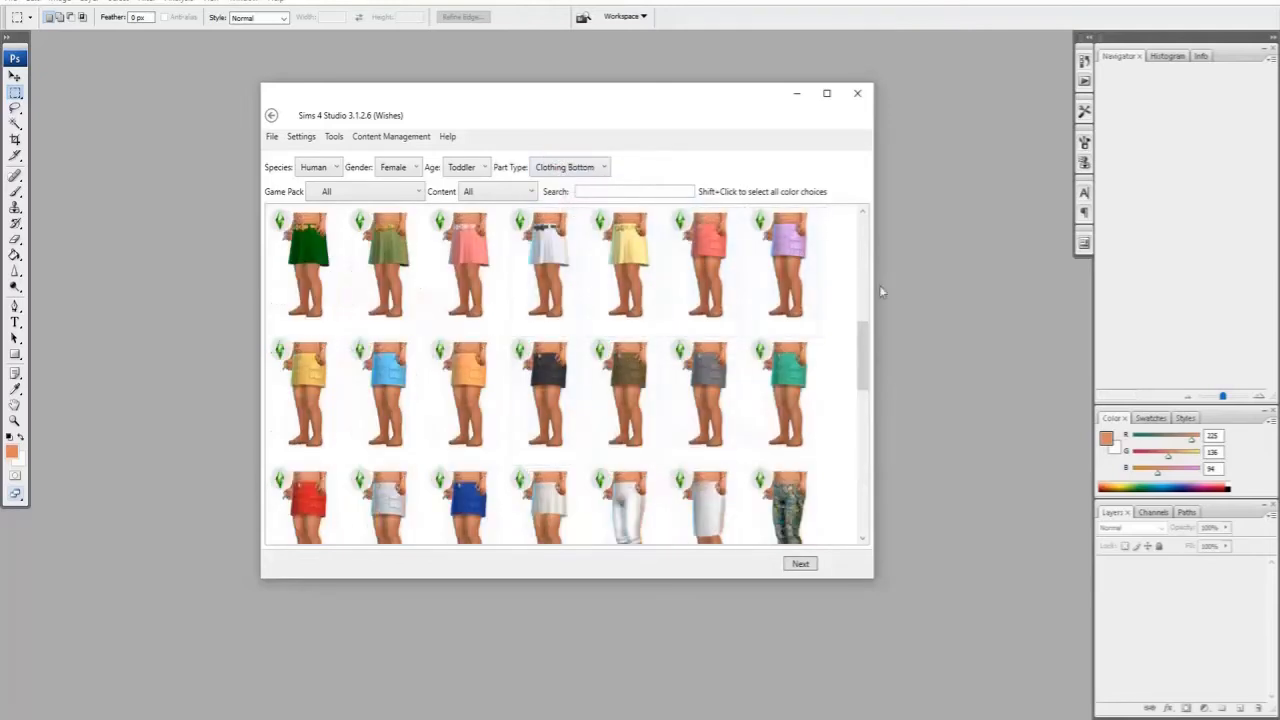
pyautogui.moveTo(866, 345); pyautogui.dragTo(868, 228)
# Set the part type filter back to Clothing Body and browse the one-piece outfits.
pyautogui.click(570, 167)
pyautogui.scroll(1, 577, 207)
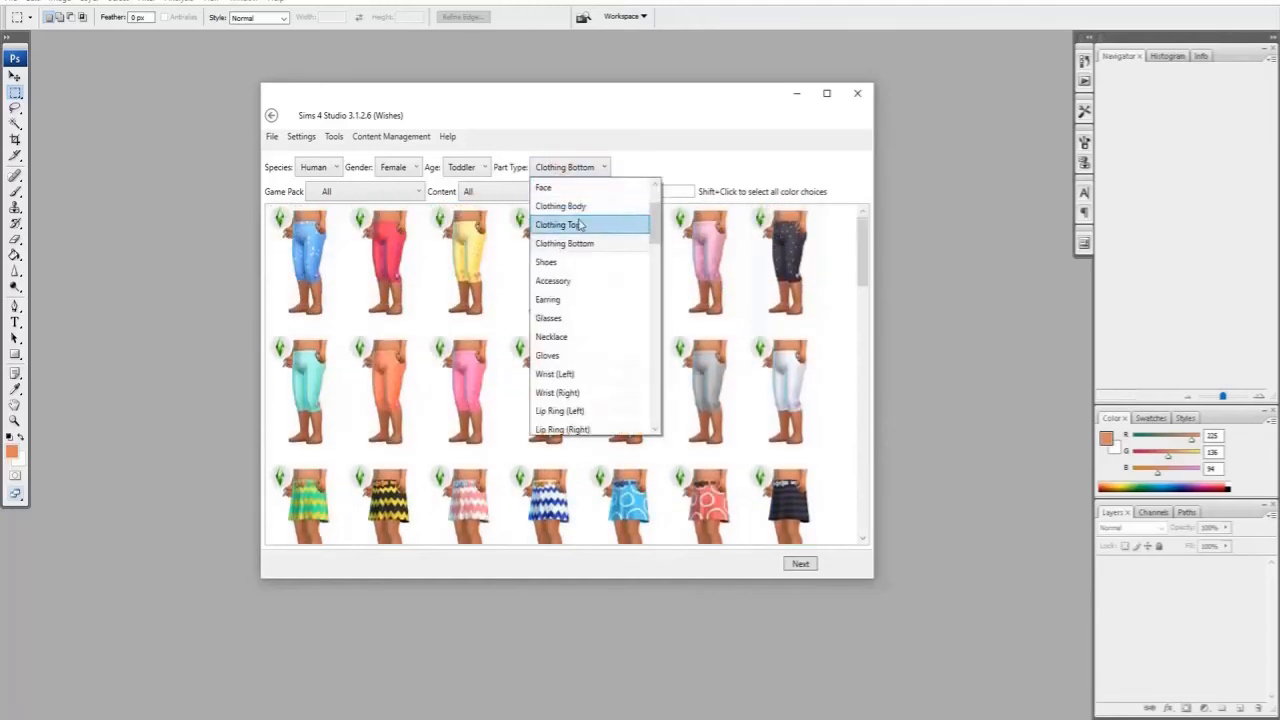
pyautogui.click(578, 206)
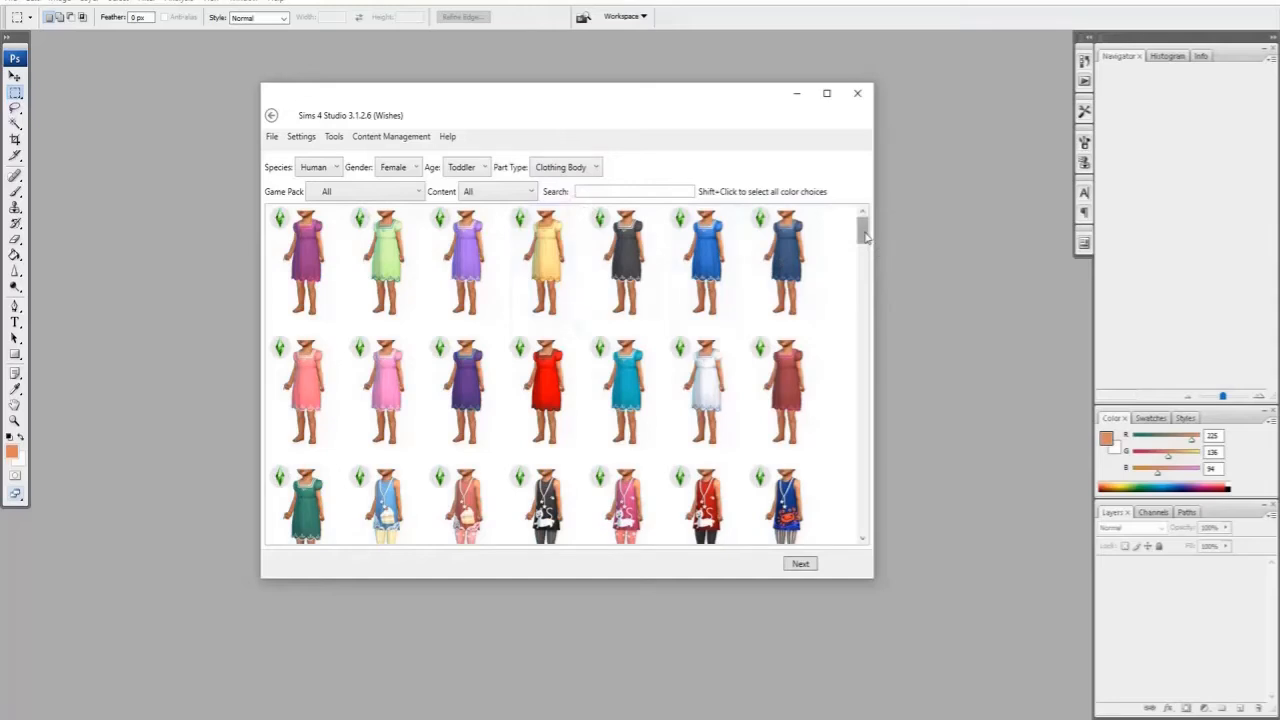
pyautogui.moveTo(866, 236); pyautogui.dragTo(897, 424)
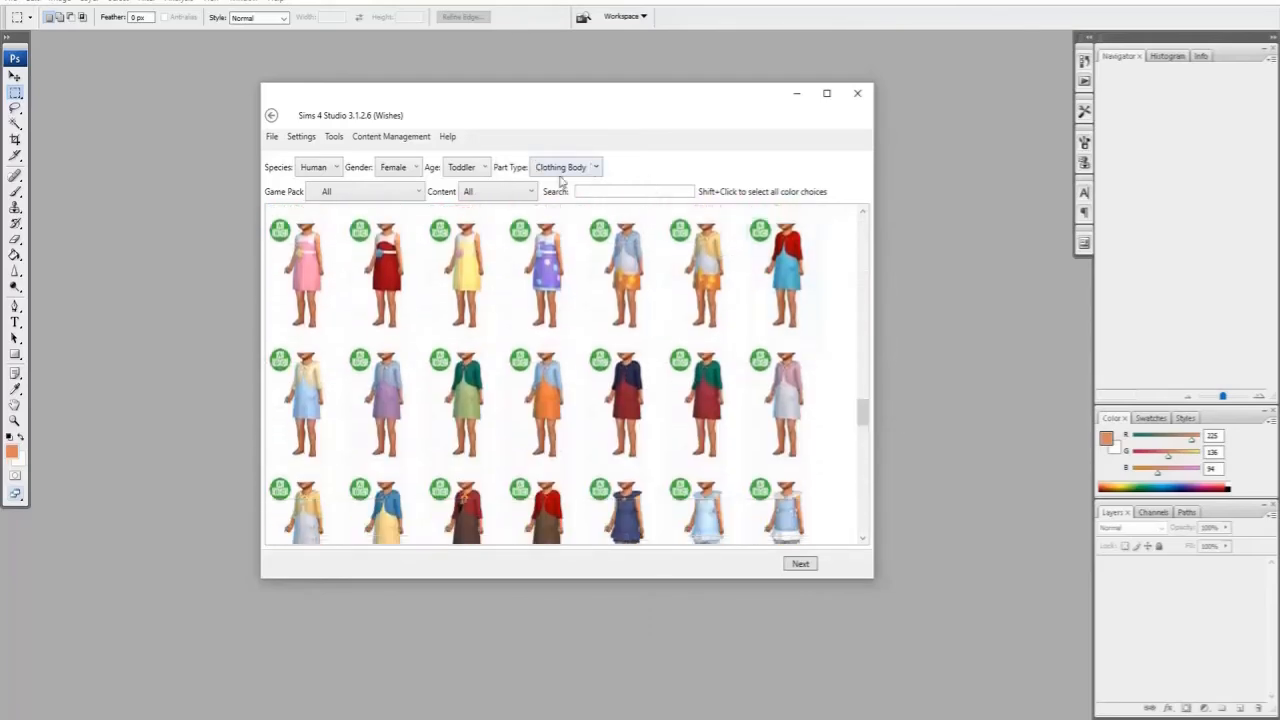
# Check the Game Pack options, choose the plain orange-red strappy toddler dress as the base item and proceed to saving its package.
pyautogui.click(338, 193)
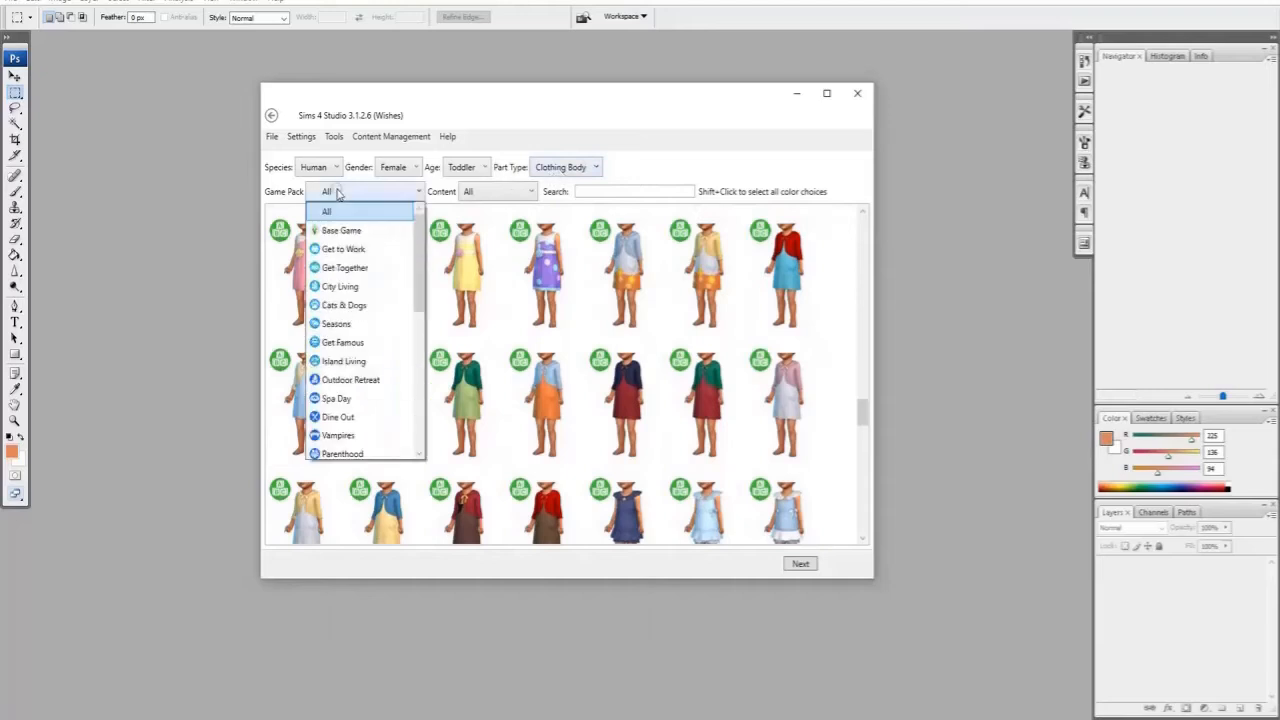
pyautogui.moveTo(417, 281); pyautogui.dragTo(438, 405)
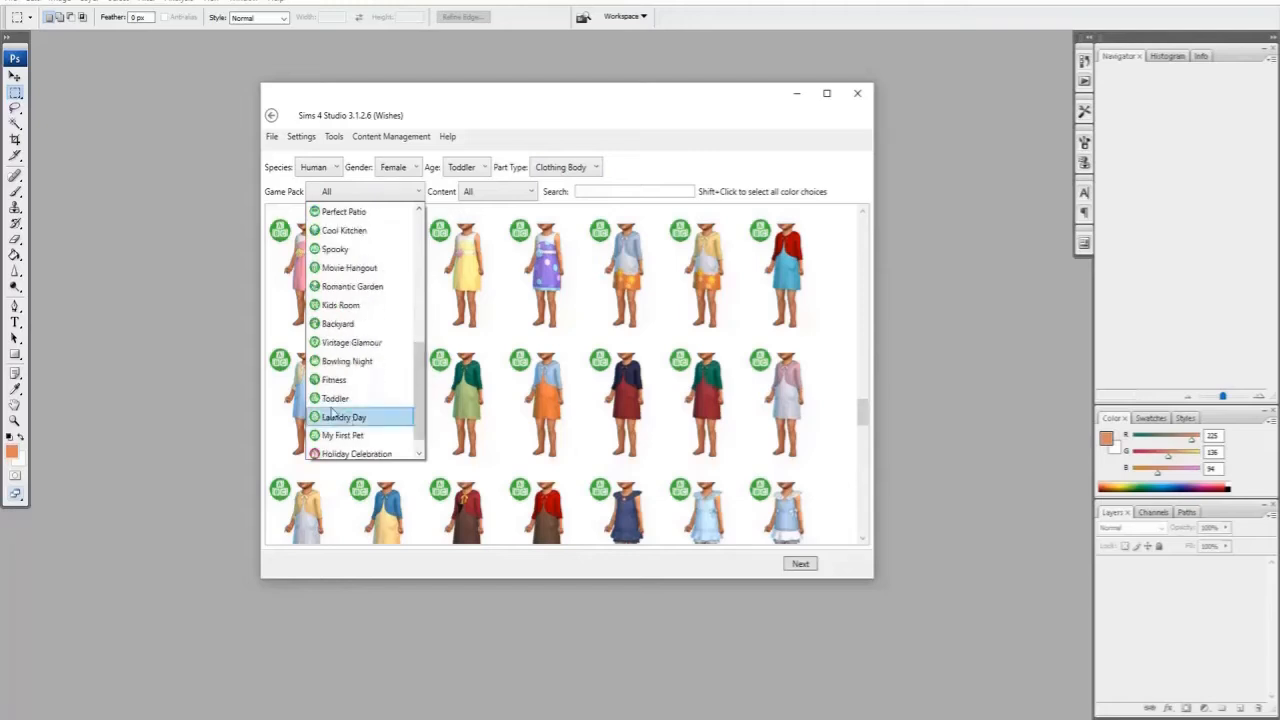
pyautogui.click(864, 417)
pyautogui.moveTo(864, 417); pyautogui.dragTo(866, 474)
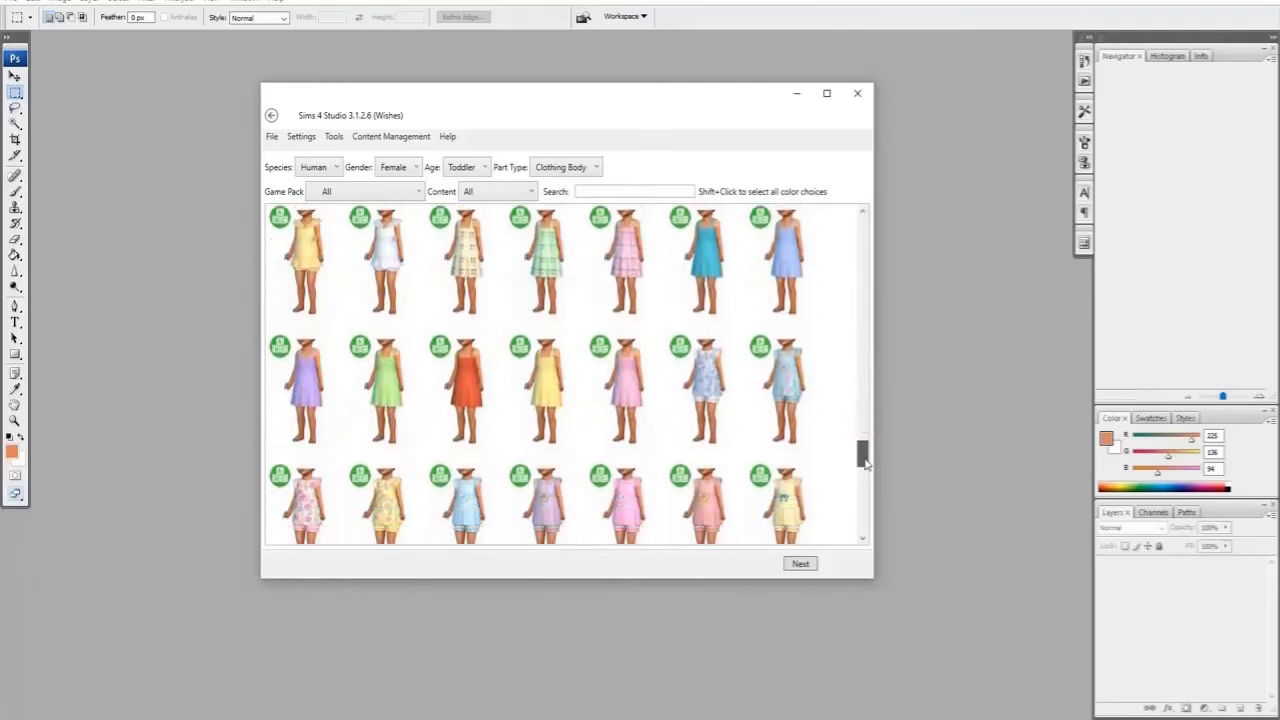
pyautogui.click(469, 367)
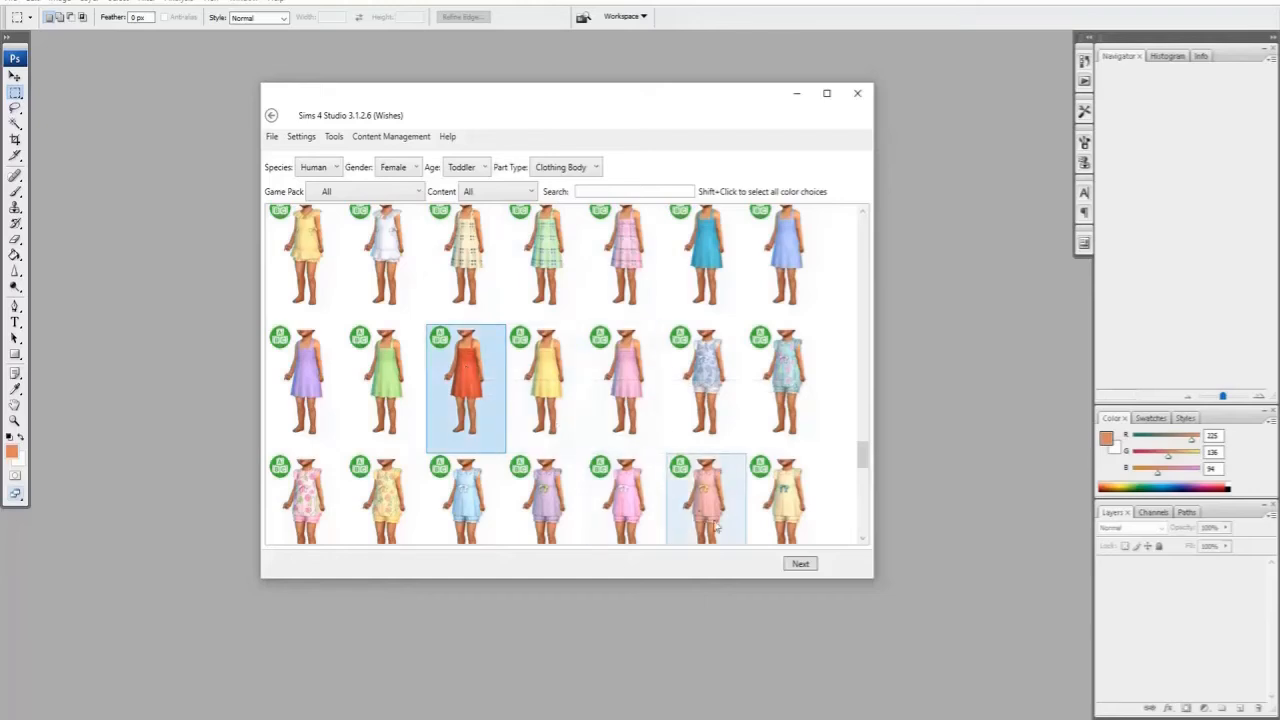
pyautogui.click(800, 565)
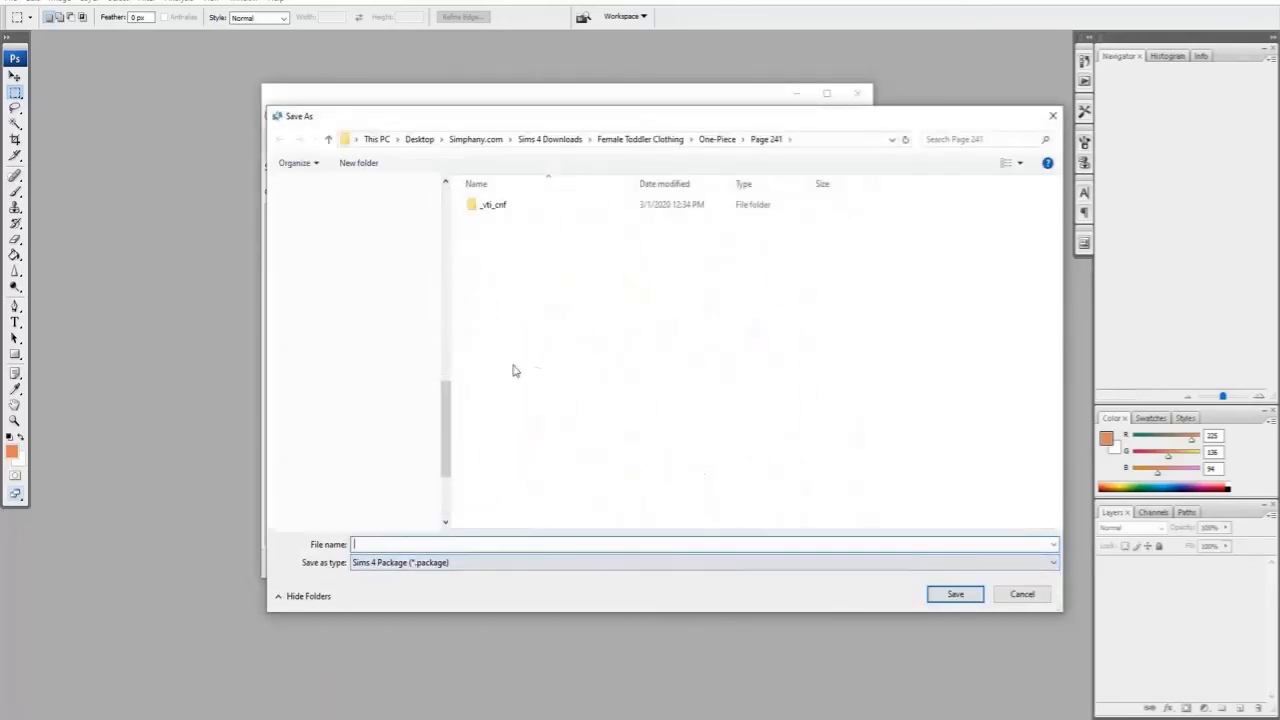
# Set the save location to the Toddler Stuff Dress folder on the Desktop.
pyautogui.scroll(5, 449, 400)
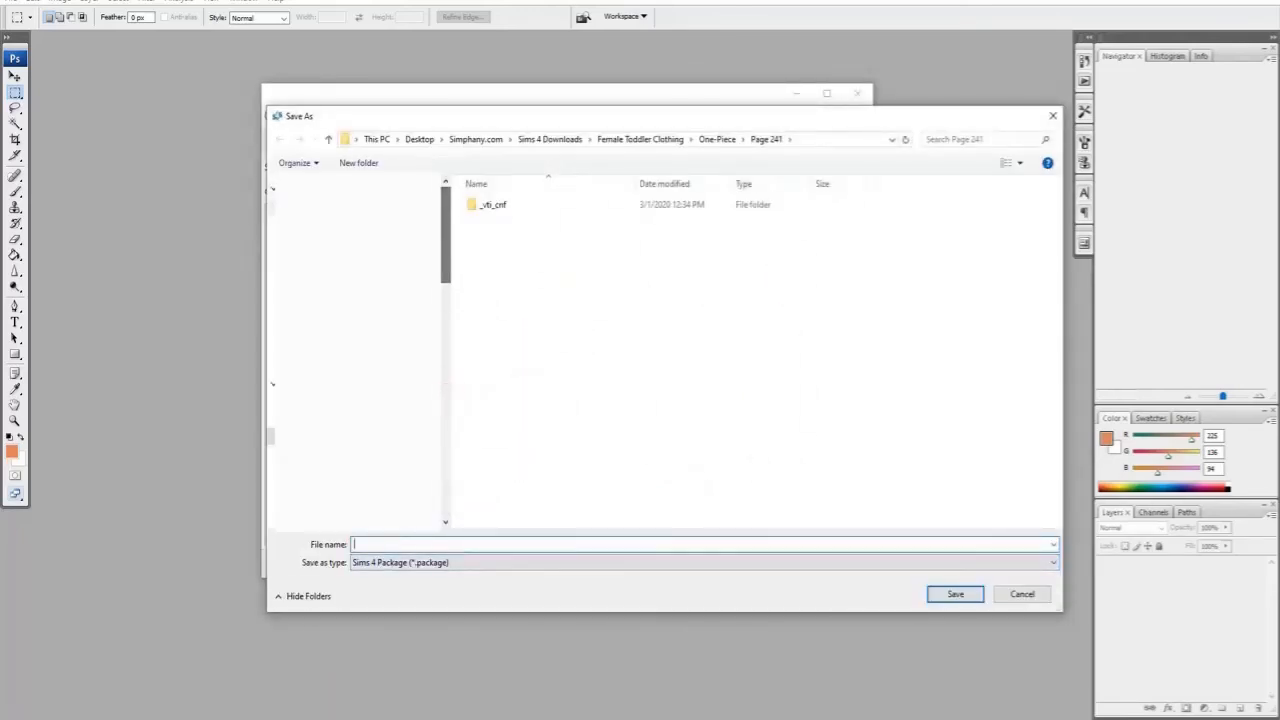
pyautogui.click(330, 206)
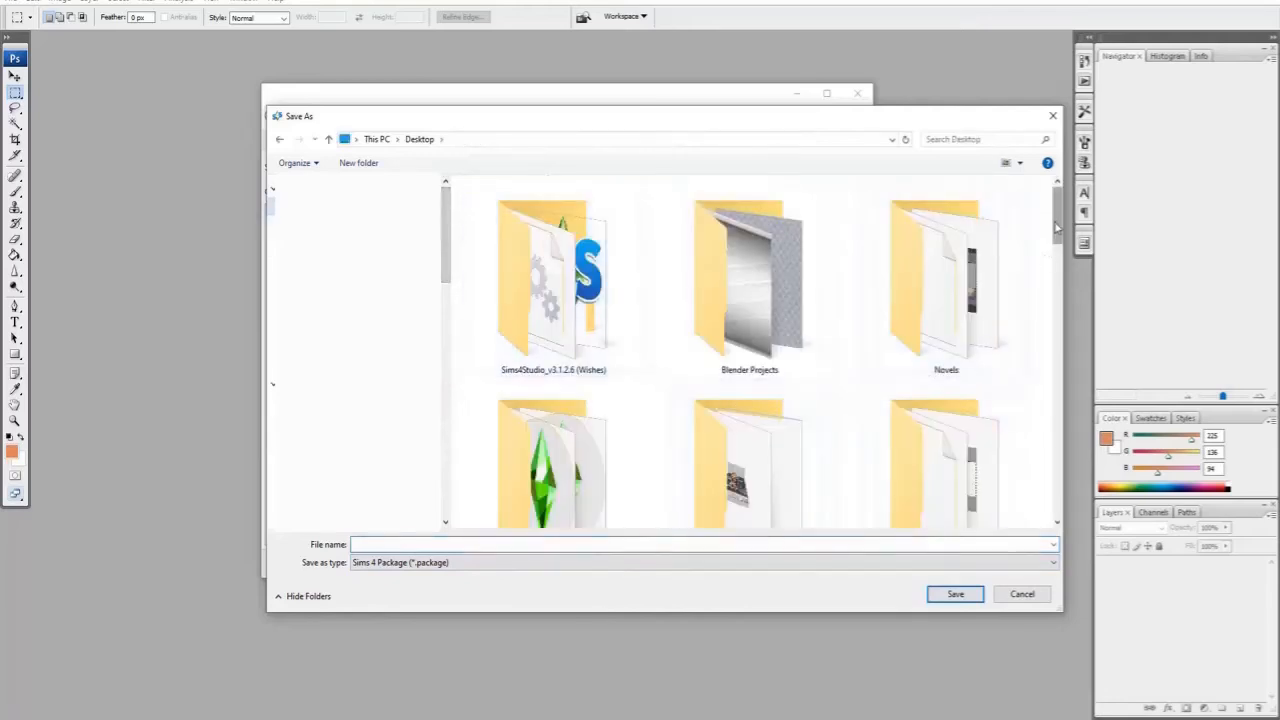
pyautogui.moveTo(1057, 228); pyautogui.dragTo(1068, 404)
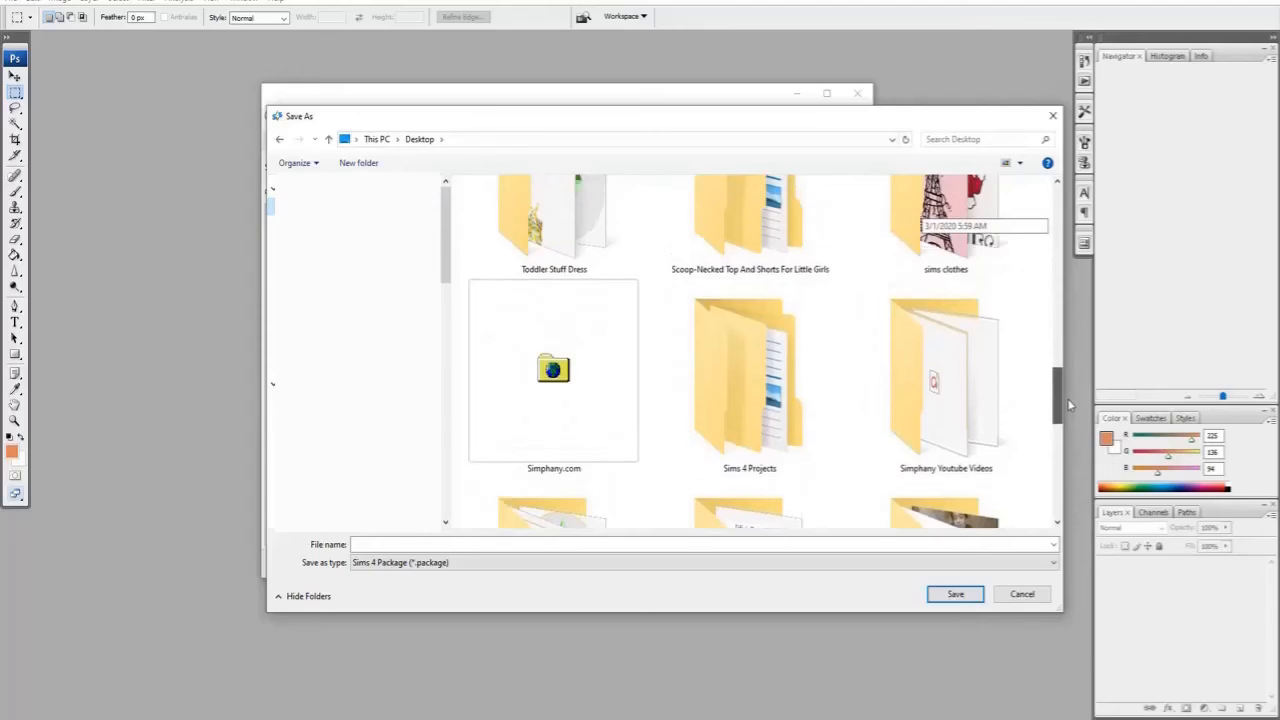
pyautogui.doubleClick(540, 215)
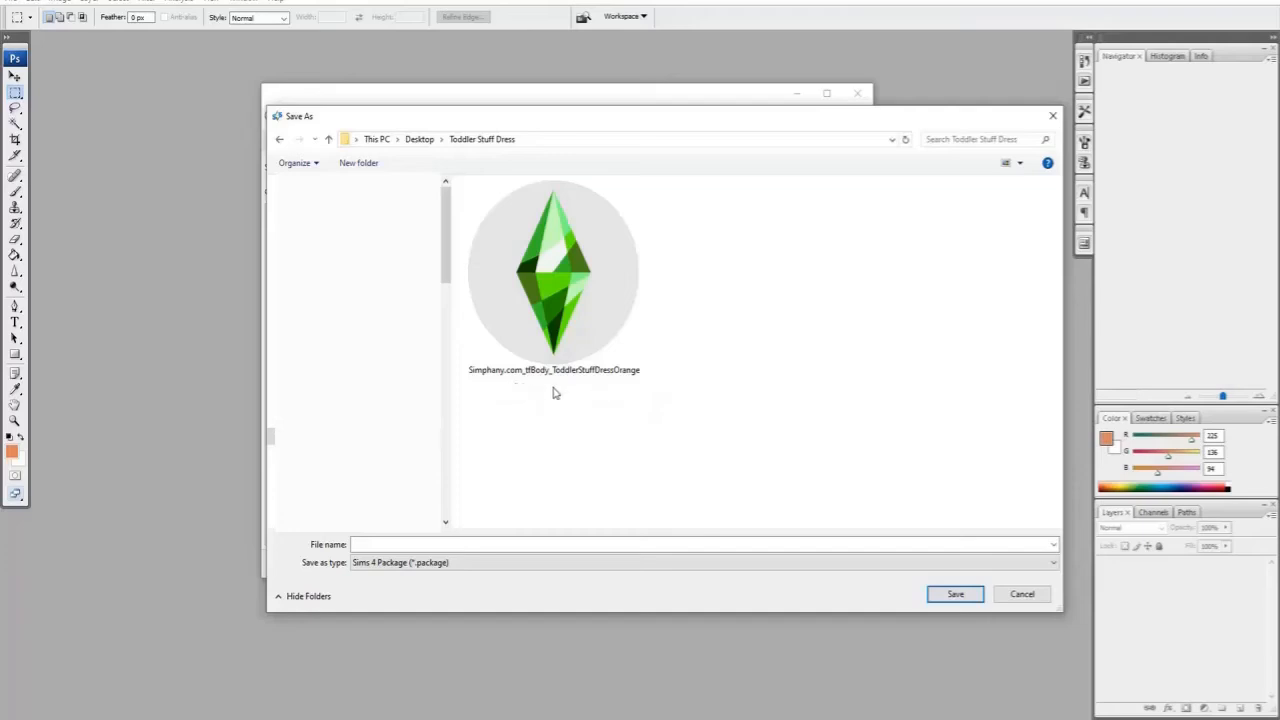
# Copy the existing orange dress package's file name, and save the new package as 1.package.
pyautogui.click(563, 320)
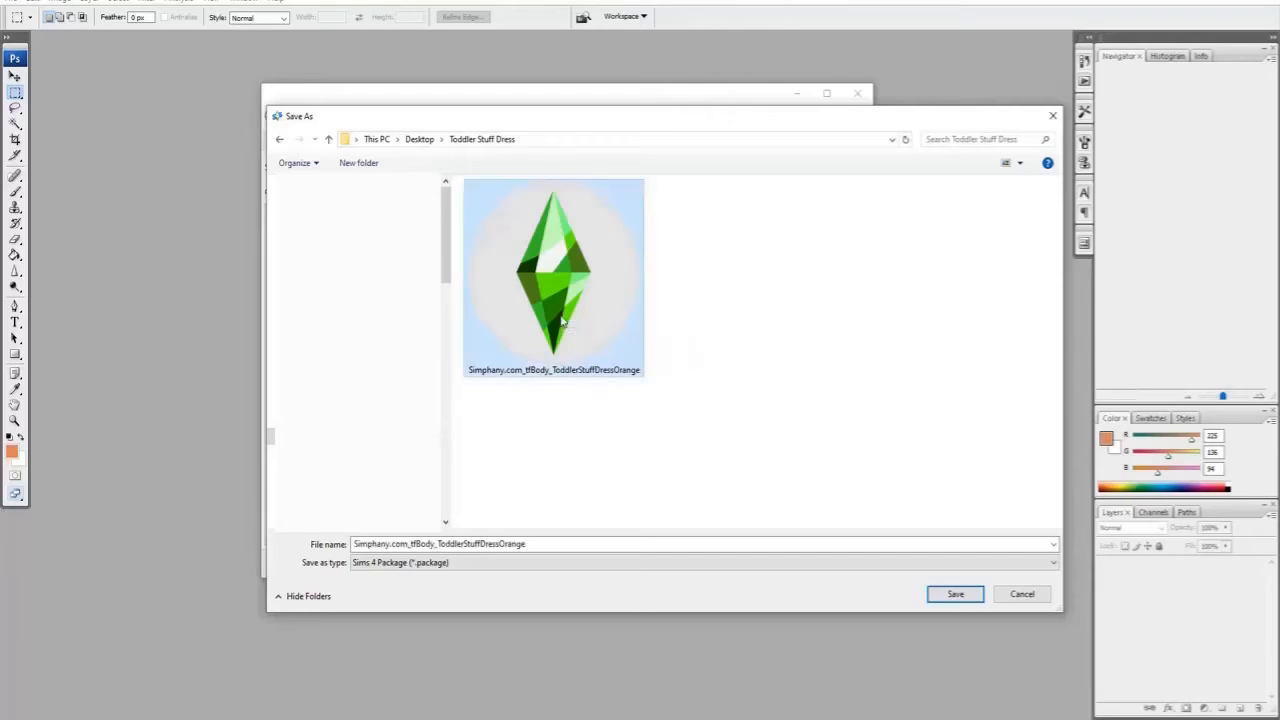
pyautogui.doubleClick(524, 543)
pyautogui.rightClick(508, 548)
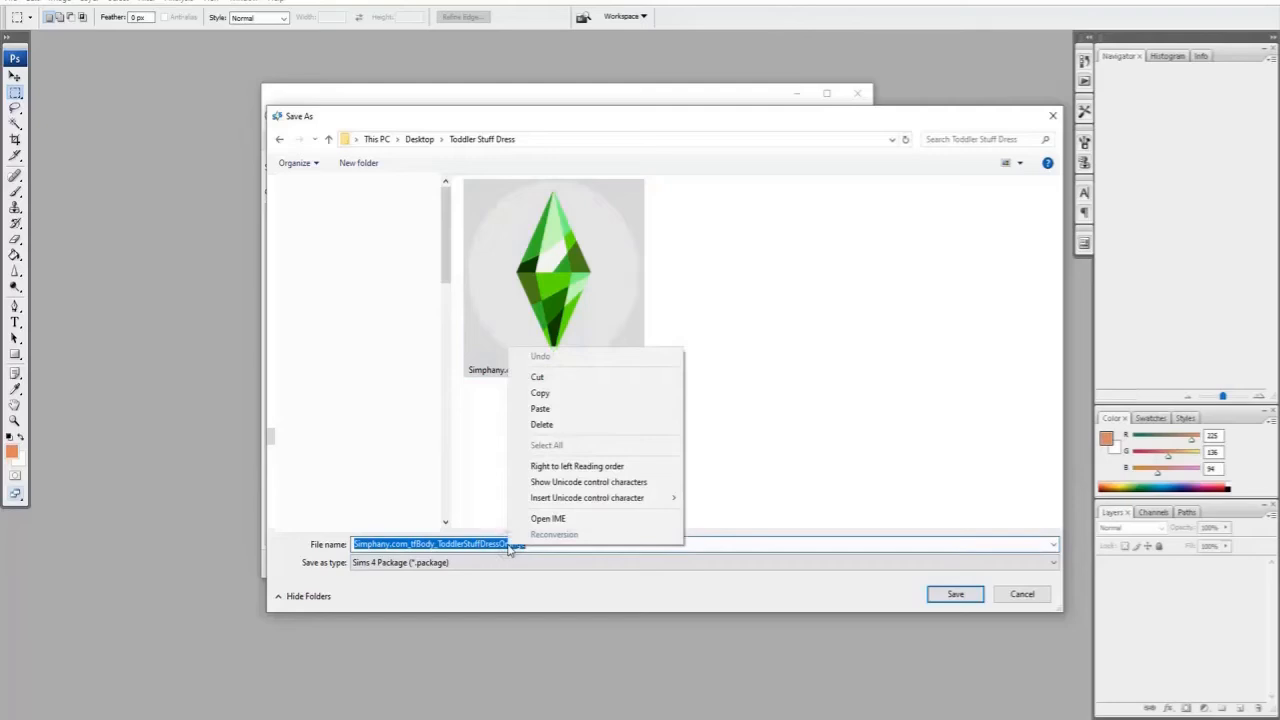
pyautogui.click(545, 395)
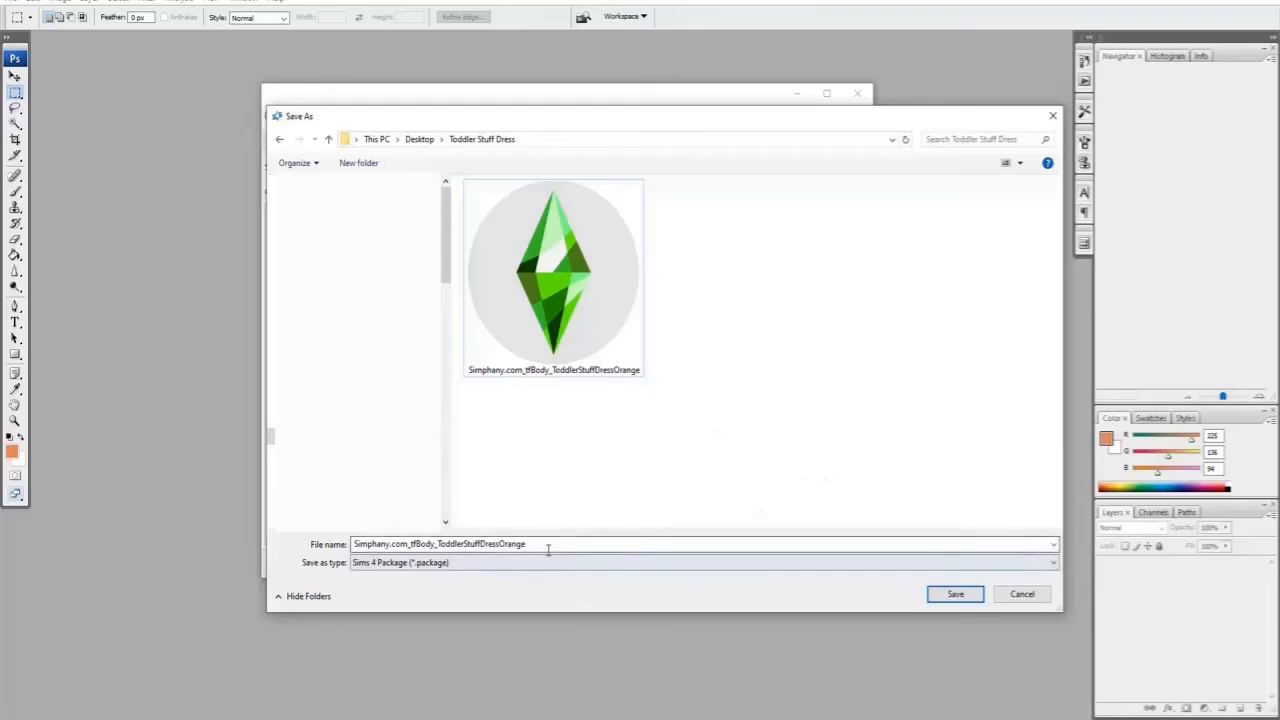
pyautogui.doubleClick(509, 545)
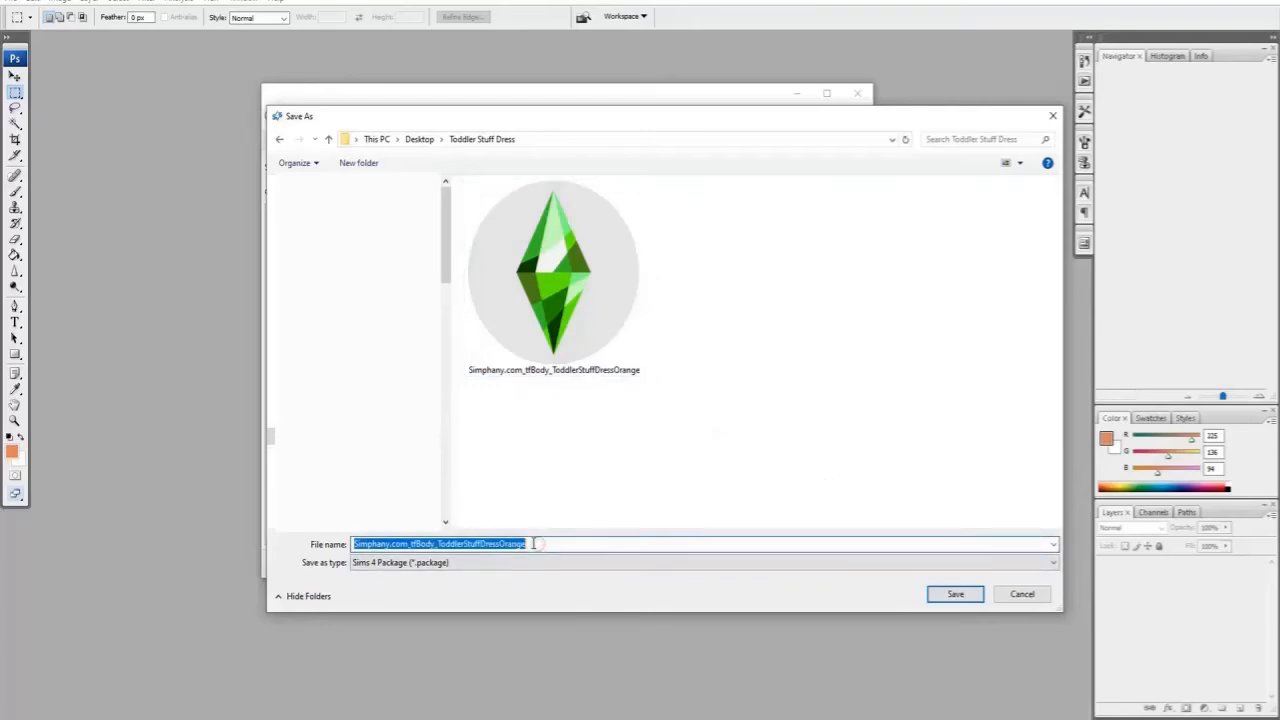
pyautogui.press('Return')
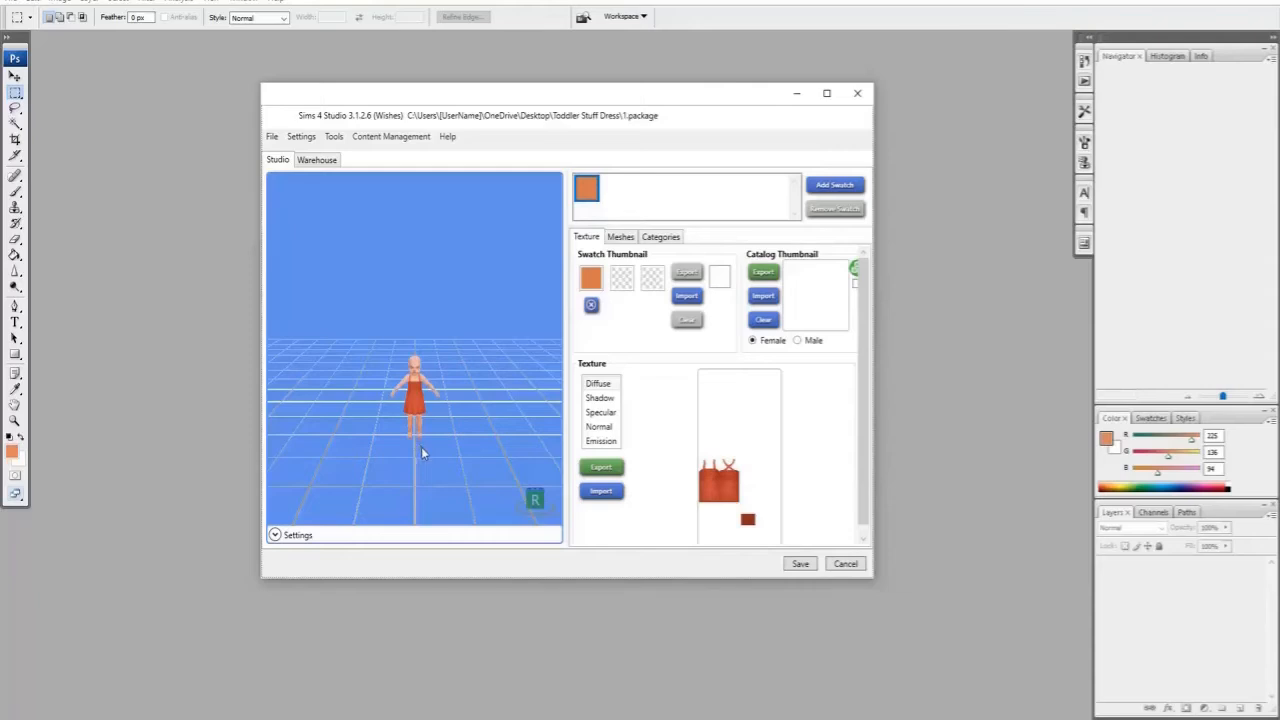
# Inspect the dress on the 3D toddler model from near and far.
pyautogui.scroll(5, 421, 446)
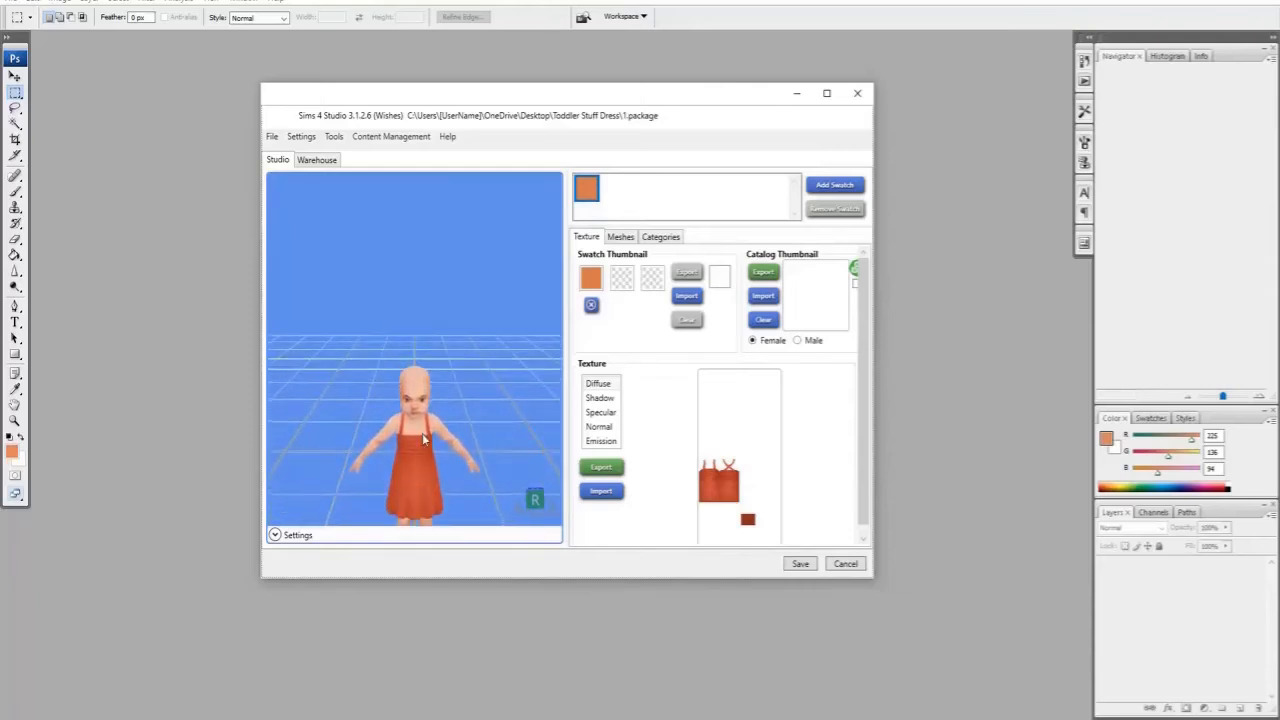
pyautogui.scroll(-3, 419, 423)
pyautogui.scroll(-2, 419, 423)
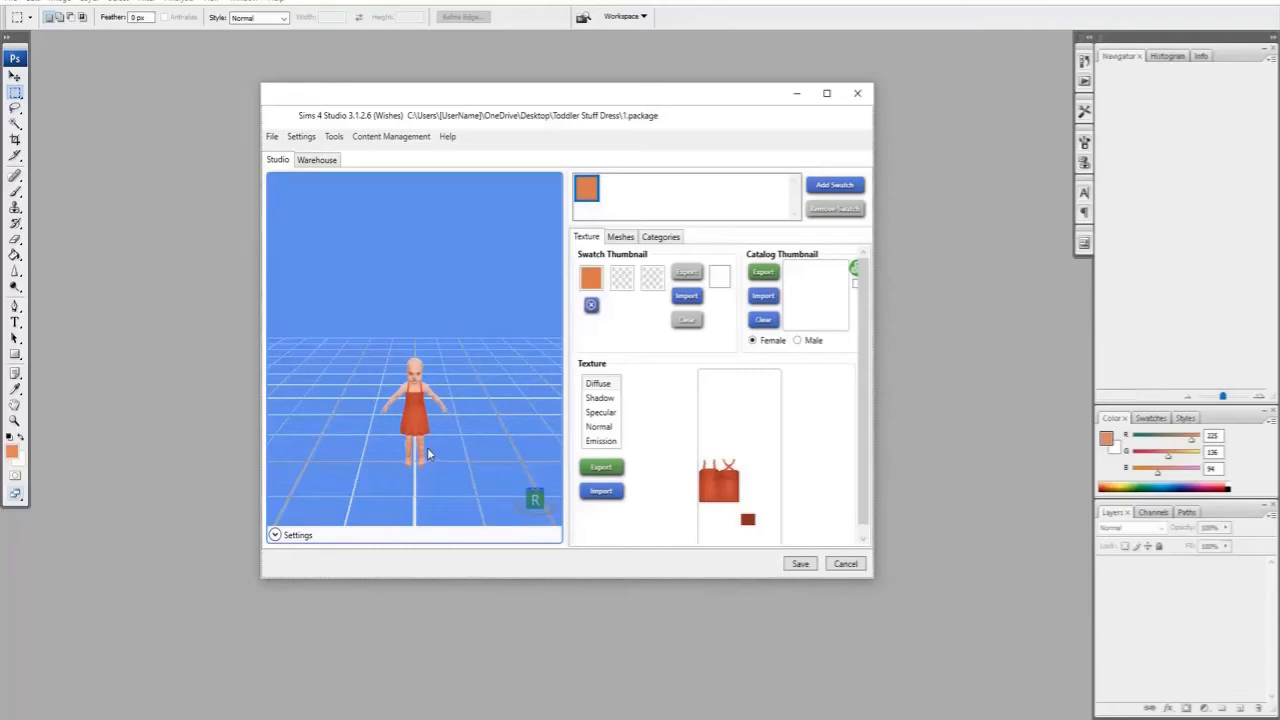
pyautogui.scroll(5, 428, 454)
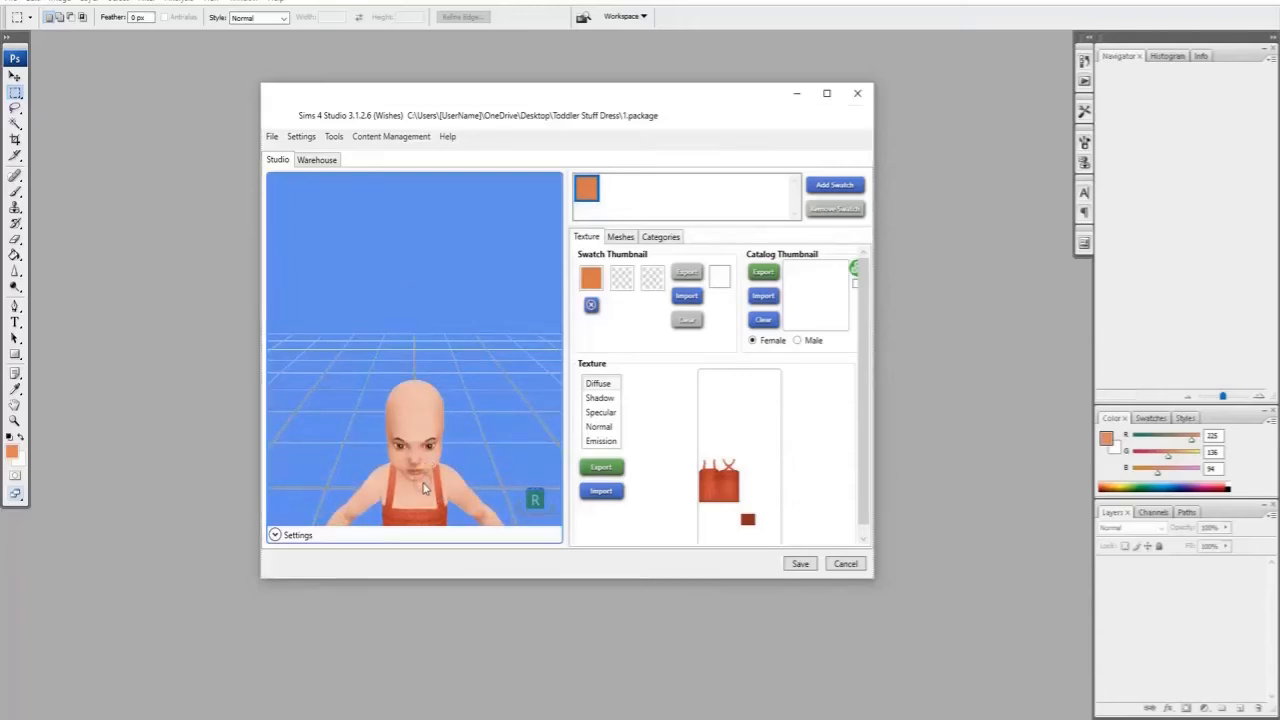
# Examine the front of the dress closely on the toddler model, from the straps down to the hem.
pyautogui.moveTo(423, 483); pyautogui.dragTo(424, 288, button='middle')
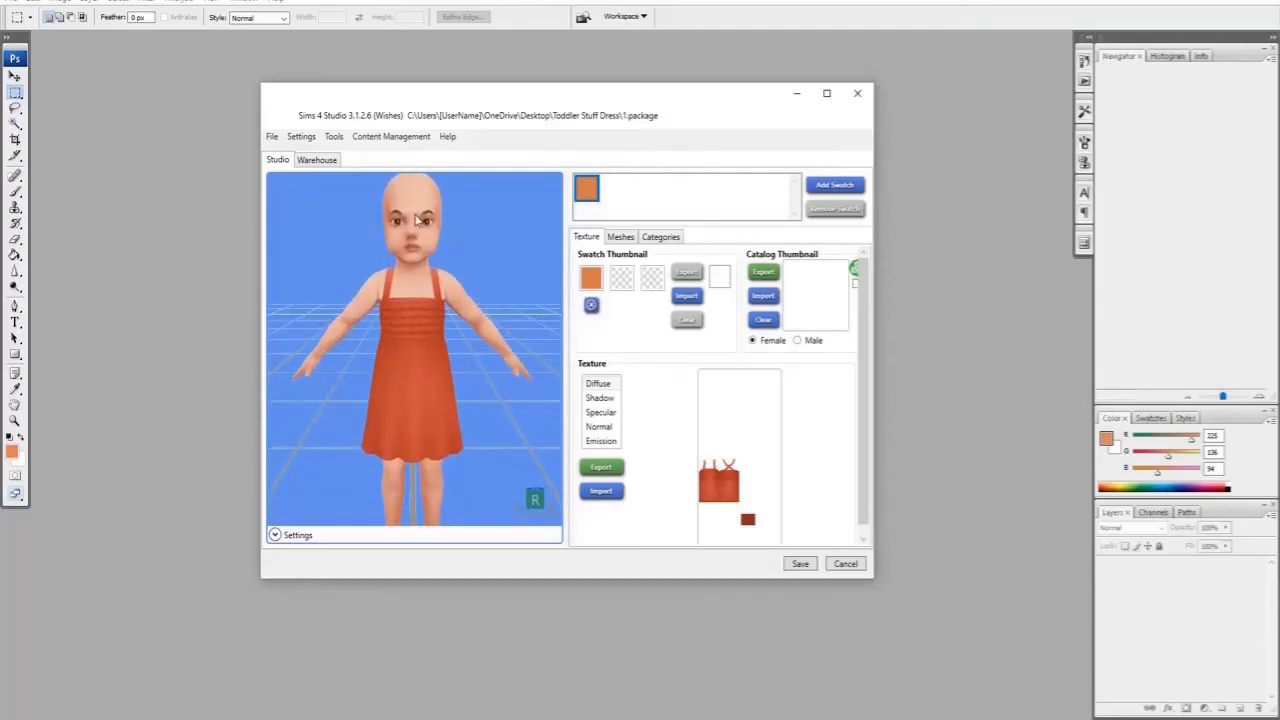
pyautogui.moveTo(418, 220)
pyautogui.mouseDown(button='middle')
pyautogui.moveTo(425, 272)
pyautogui.moveTo(422, 226)
pyautogui.mouseUp(button='middle')
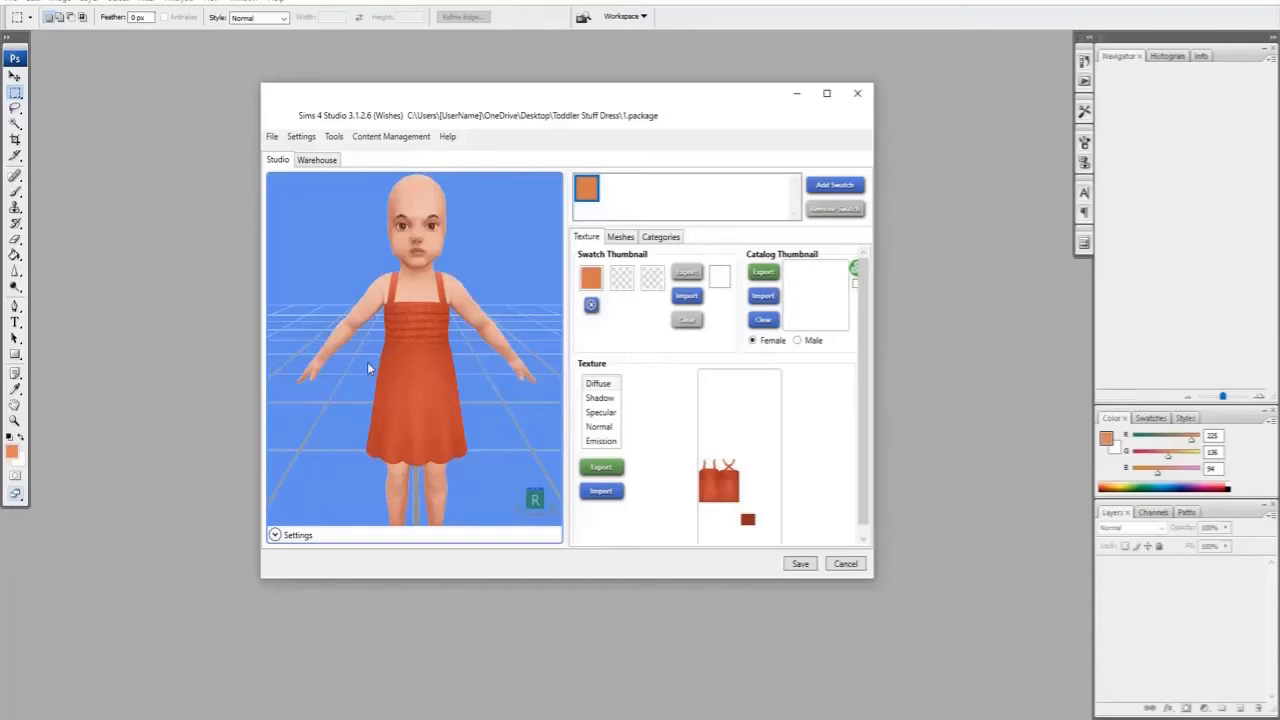
pyautogui.moveTo(367, 362); pyautogui.dragTo(382, 304, button='right')
pyautogui.moveTo(435, 398); pyautogui.dragTo(449, 357, button='middle')
pyautogui.moveTo(428, 292); pyautogui.dragTo(414, 279, button='right')
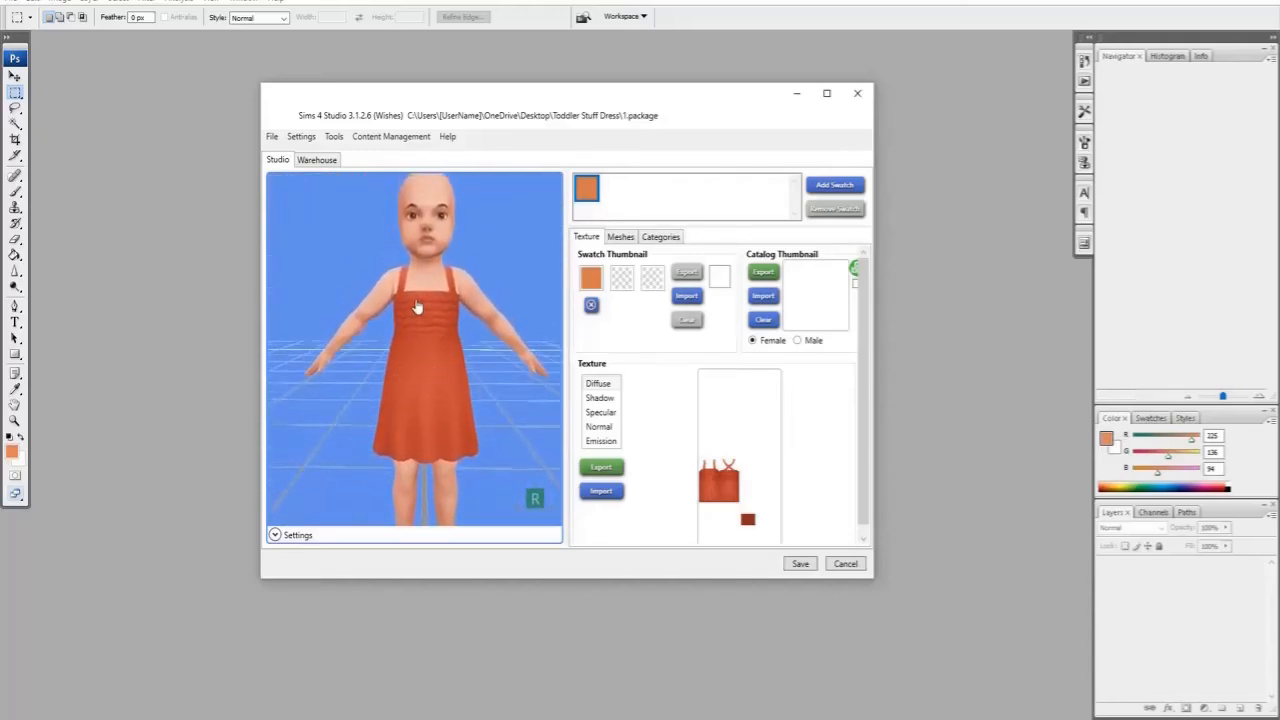
pyautogui.scroll(2, 450, 375)
pyautogui.scroll(1, 451, 380)
pyautogui.moveTo(451, 380); pyautogui.dragTo(451, 351, button='middle')
pyautogui.moveTo(451, 351); pyautogui.dragTo(474, 346, button='right')
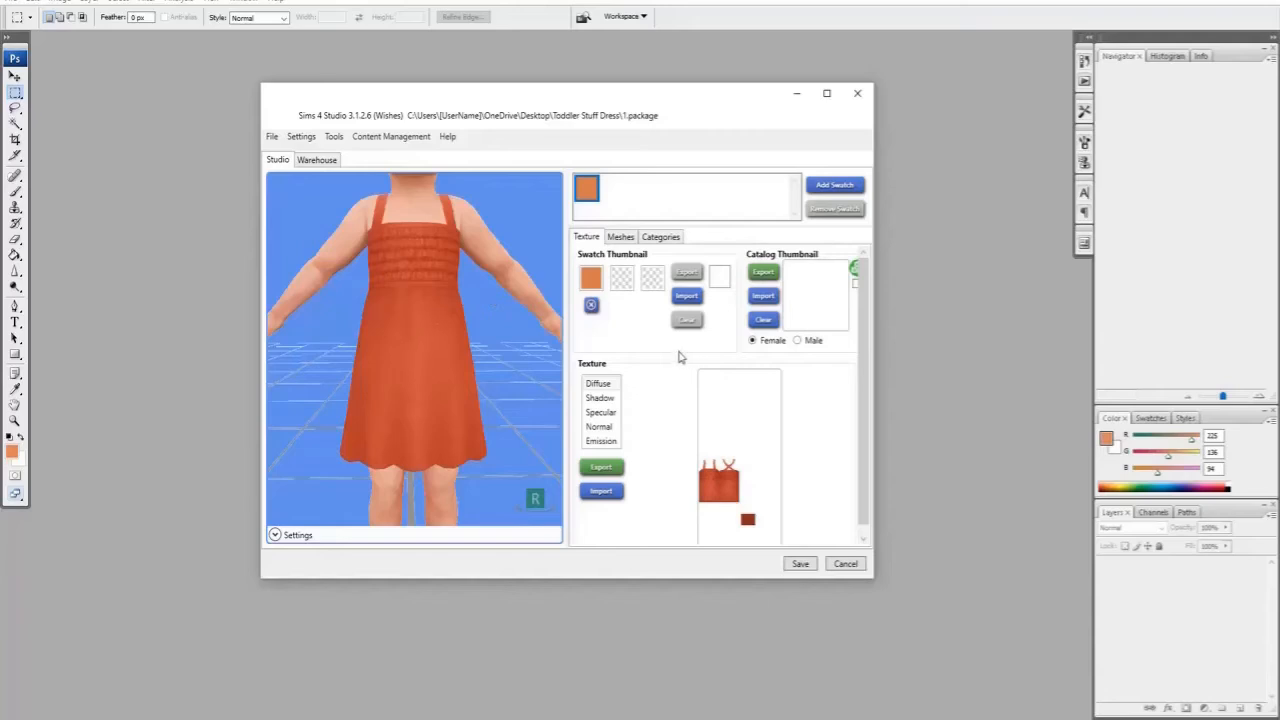
# Clear the first swatch thumbnail colour and replace it with the orange-red #D96449.
pyautogui.click(591, 307)
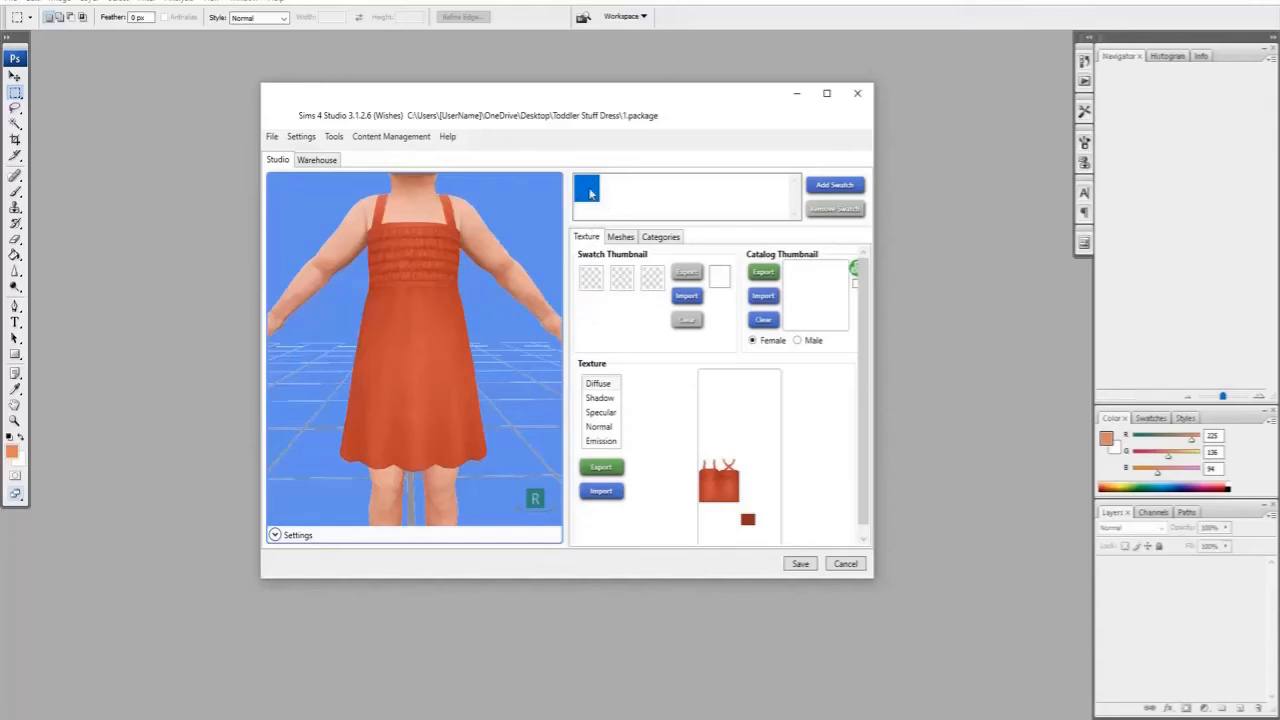
pyautogui.click(591, 283)
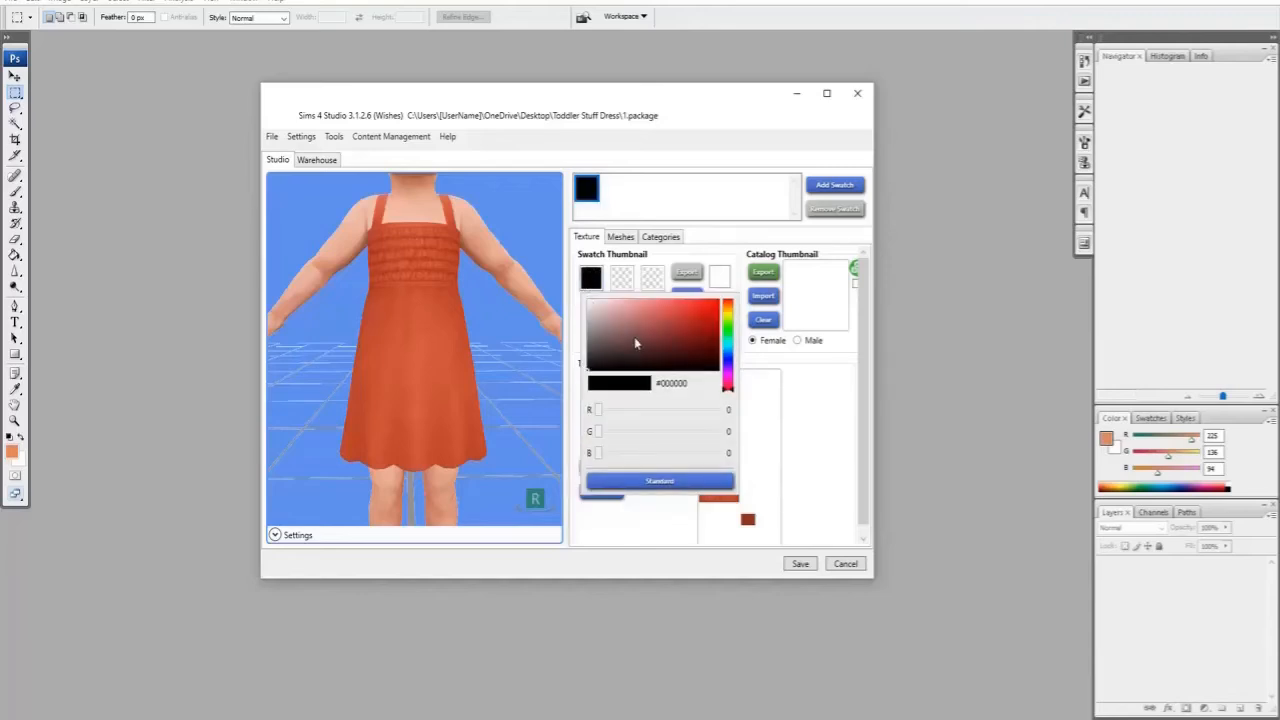
pyautogui.click(728, 304)
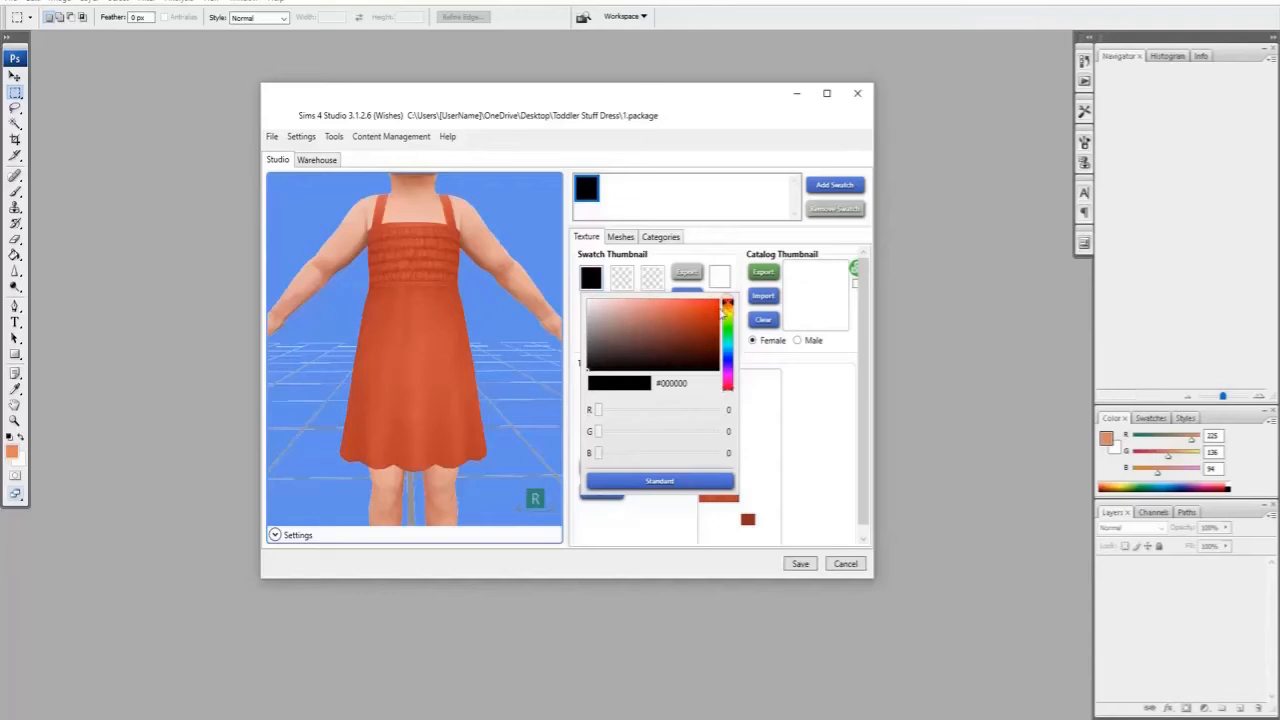
pyautogui.click(688, 318)
pyautogui.moveTo(688, 318); pyautogui.dragTo(676, 314)
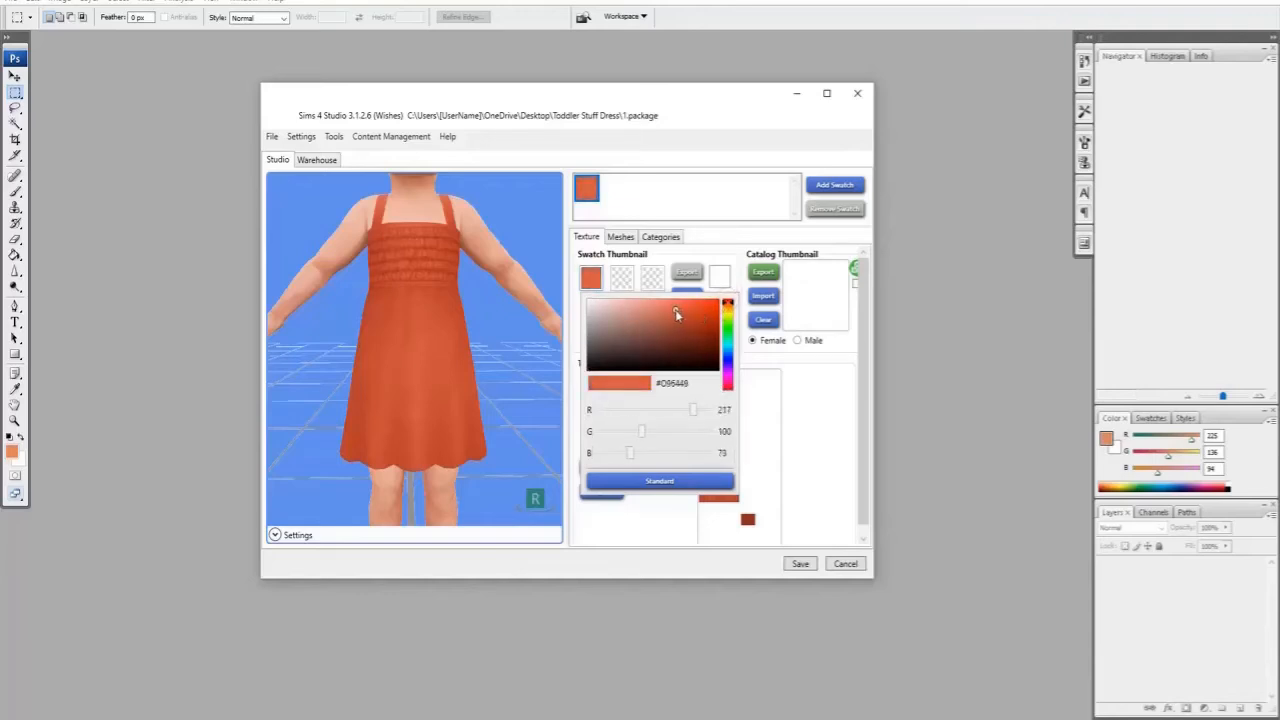
pyautogui.click(705, 254)
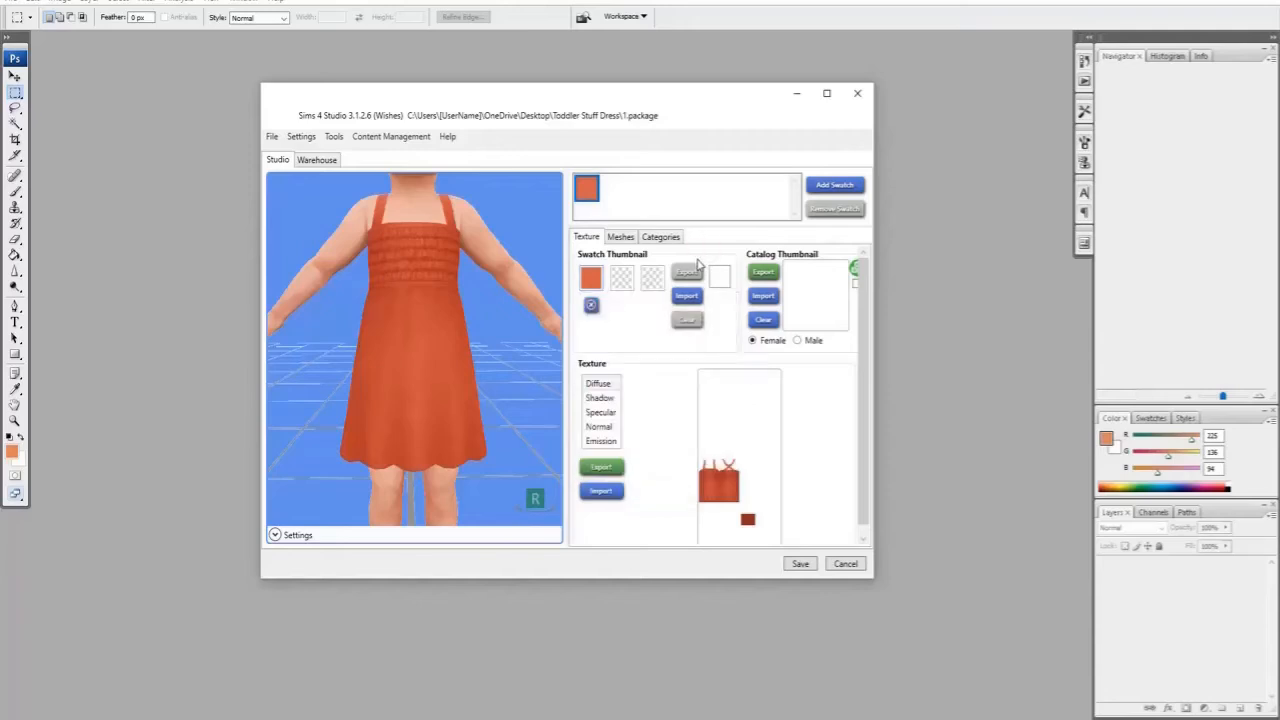
# Clear the first swatch thumbnail colour again and sample its replacement directly from the red dress on the model.
pyautogui.click(591, 304)
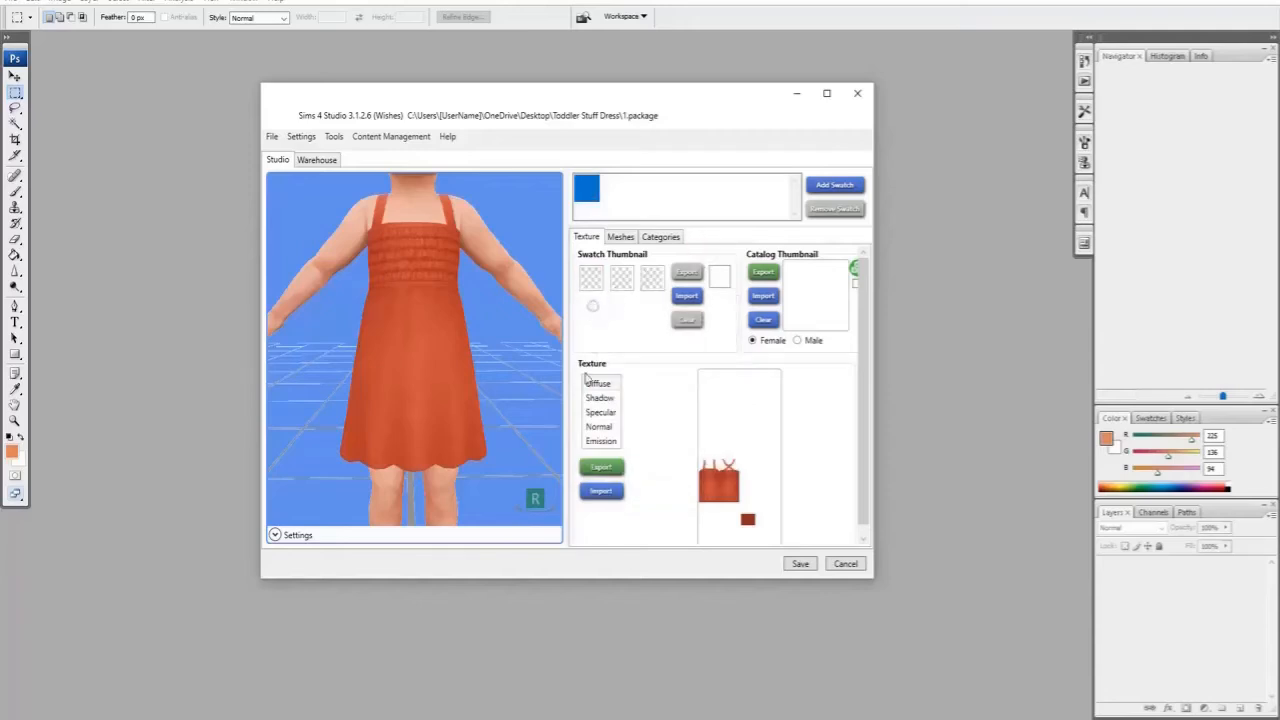
pyautogui.click(589, 280)
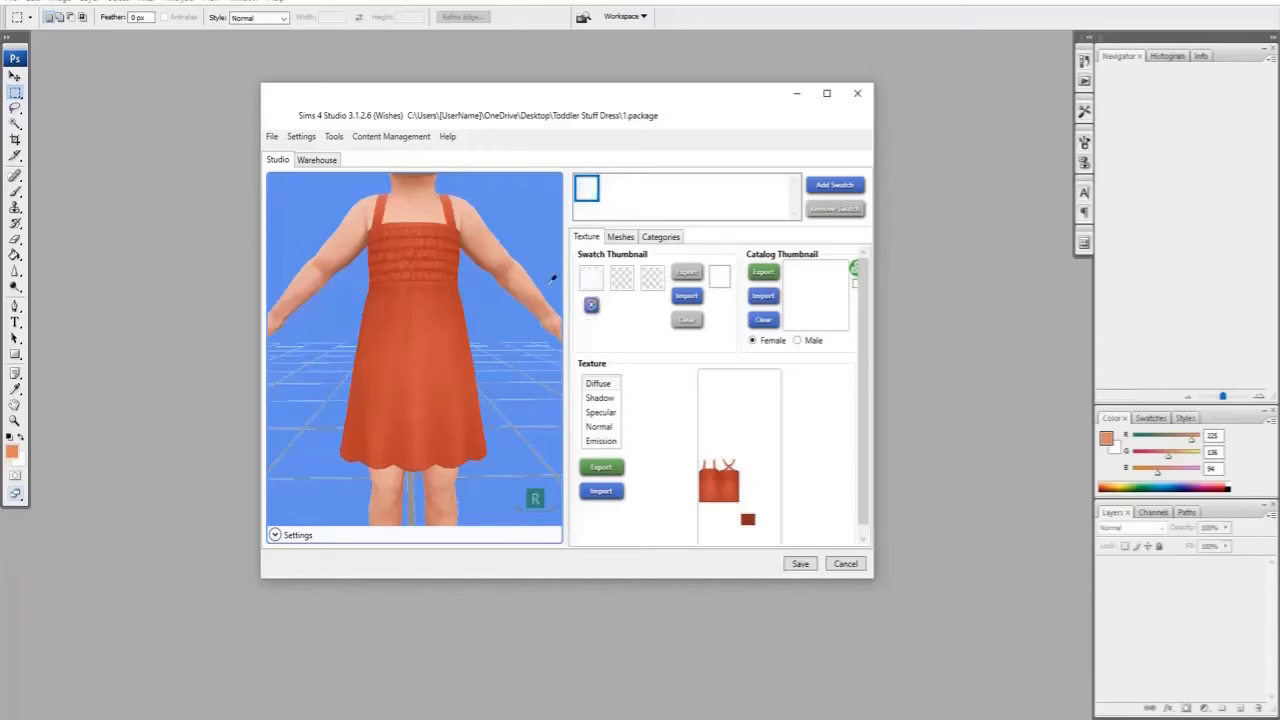
pyautogui.click(489, 197)
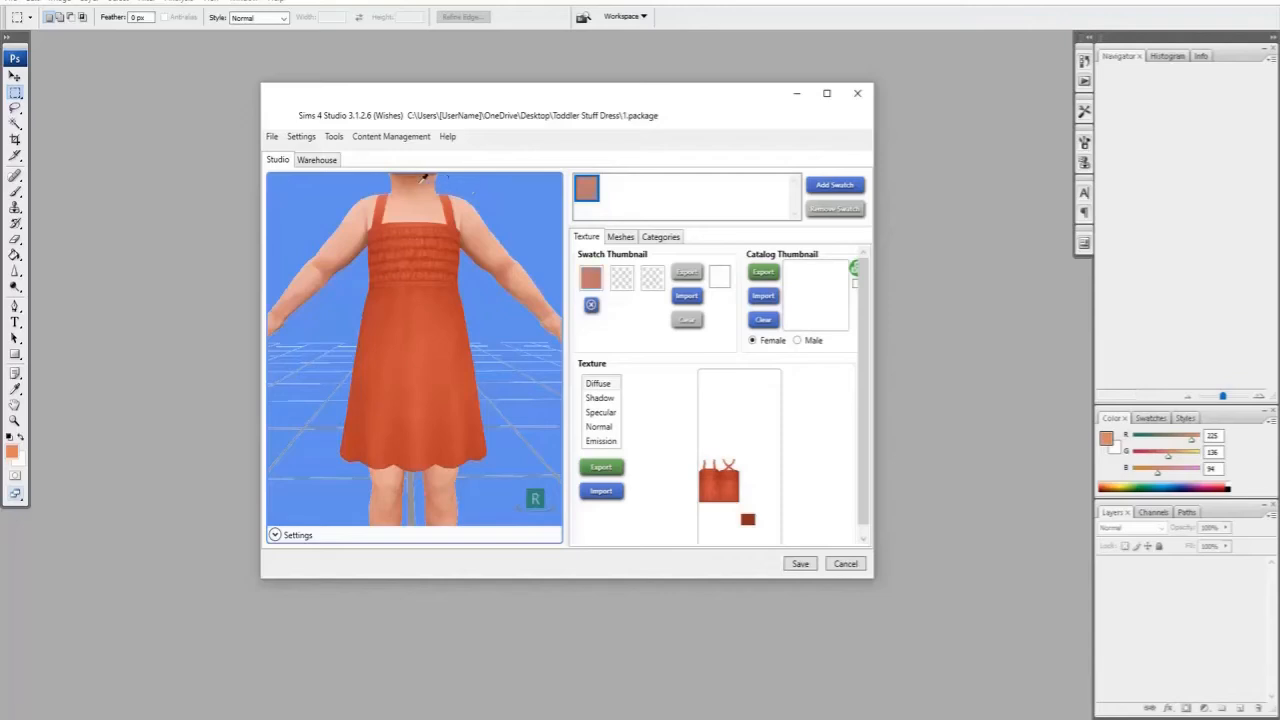
pyautogui.moveTo(420, 183); pyautogui.dragTo(414, 306)
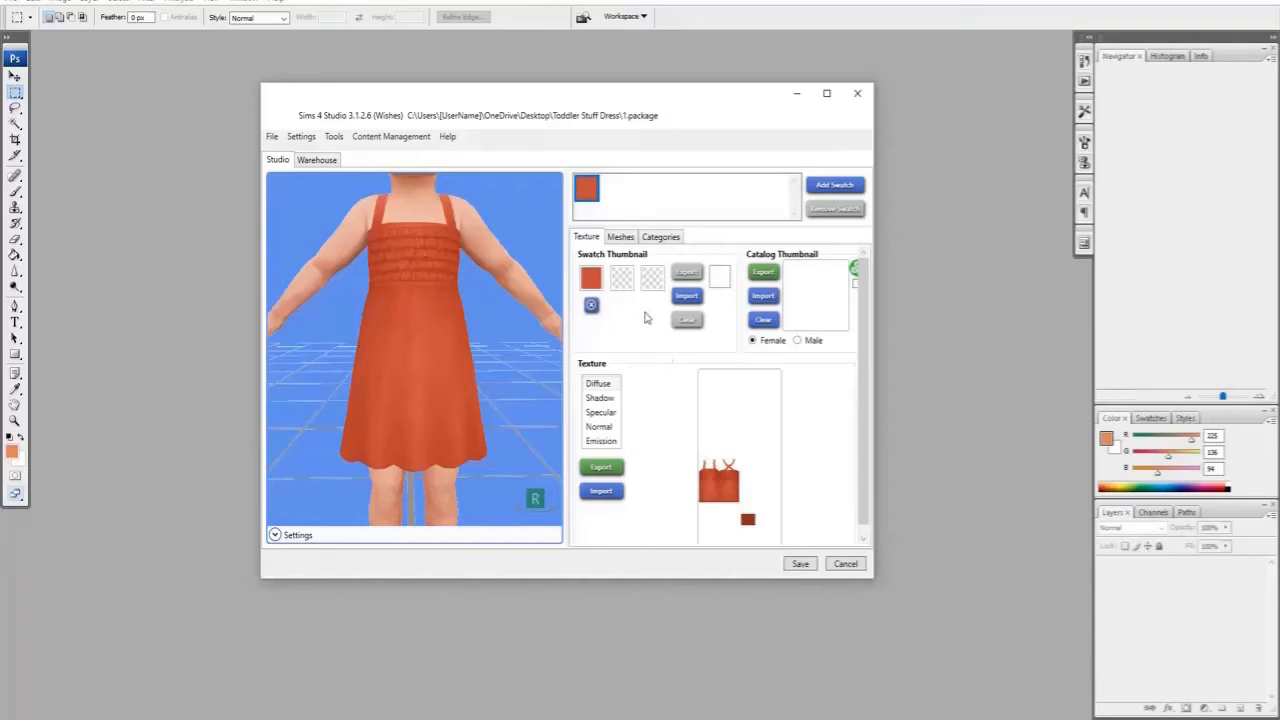
# Try a darker red sampled from the dress and black as second and third swatch colours, and clear both.
pyautogui.click(622, 279)
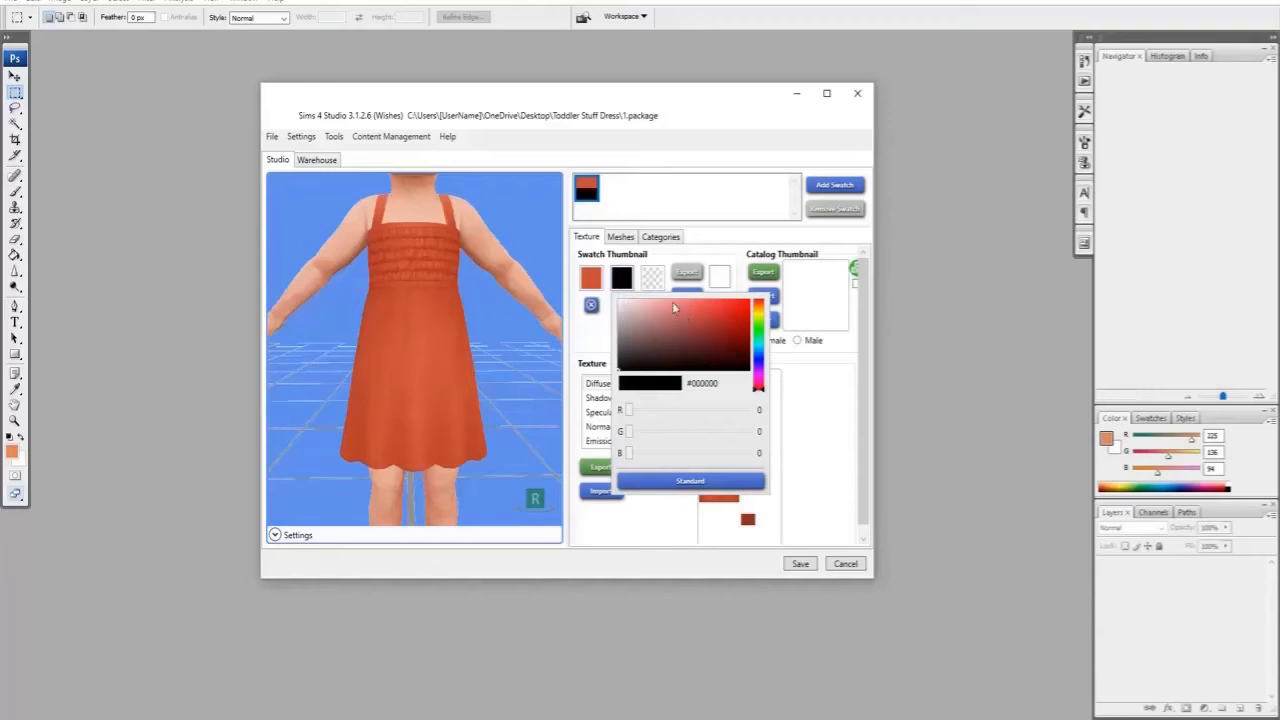
pyautogui.moveTo(620, 279); pyautogui.dragTo(441, 269)
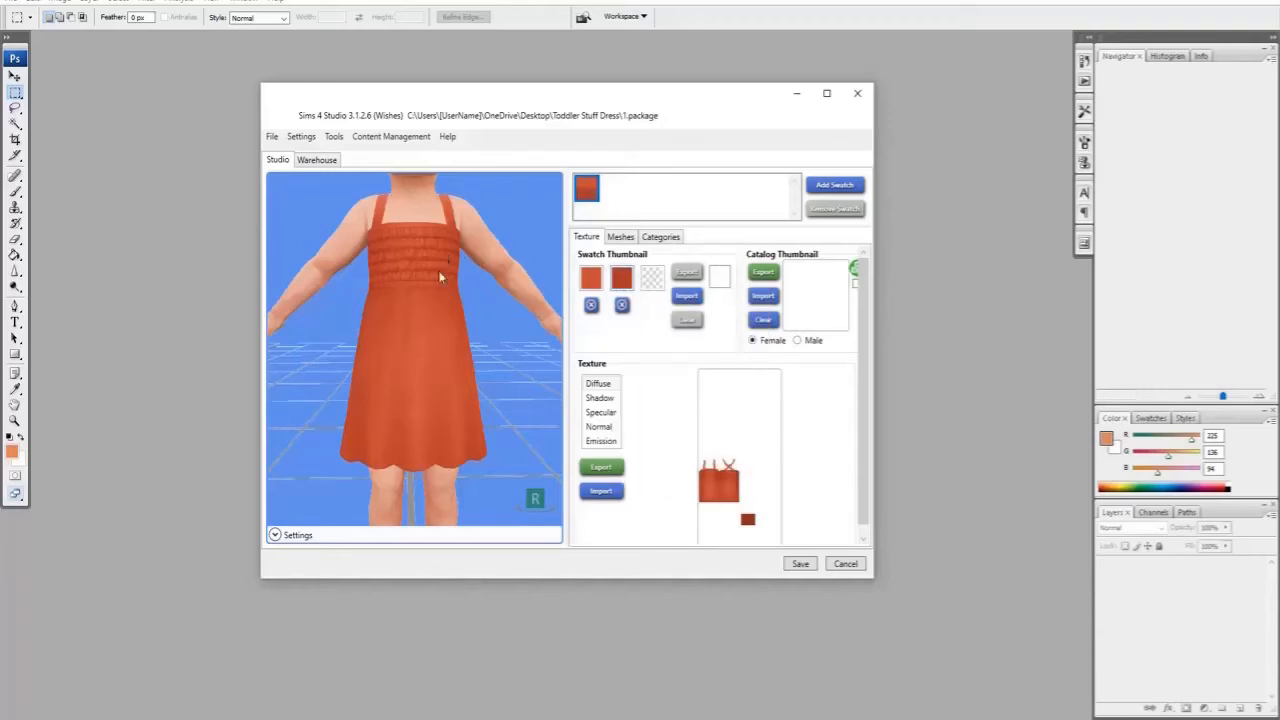
pyautogui.click(653, 280)
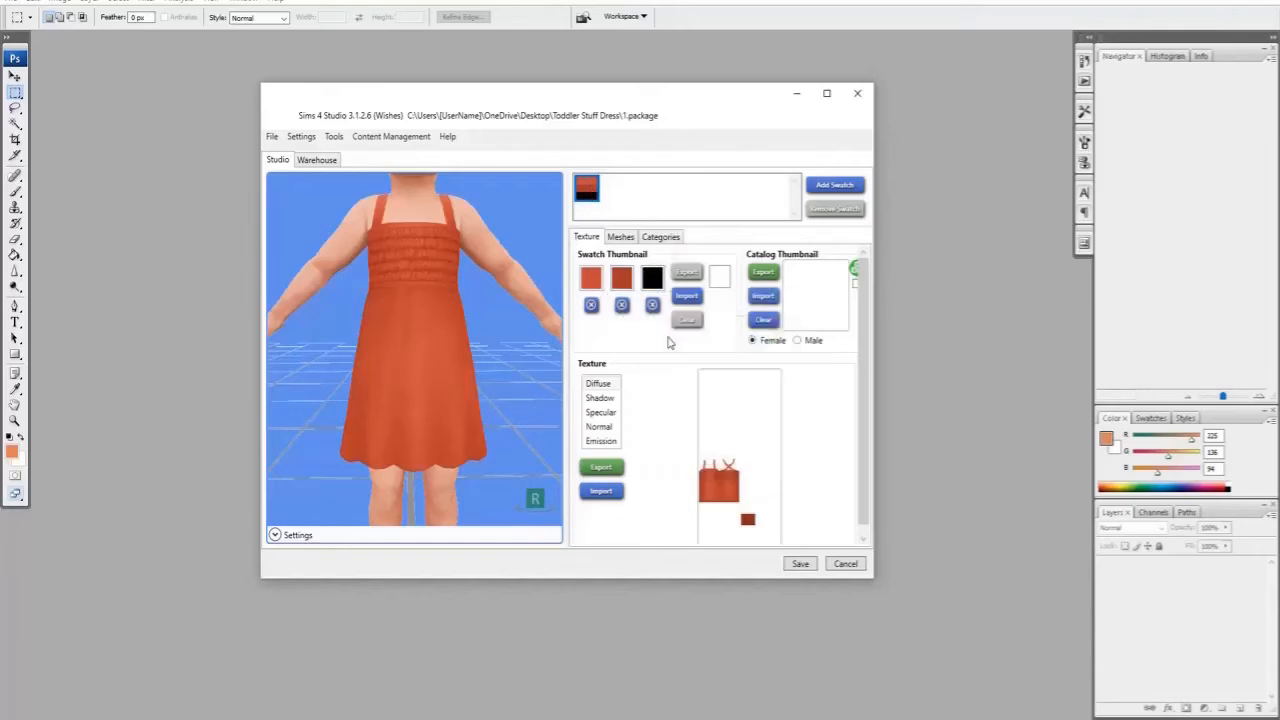
pyautogui.click(651, 307)
pyautogui.click(621, 306)
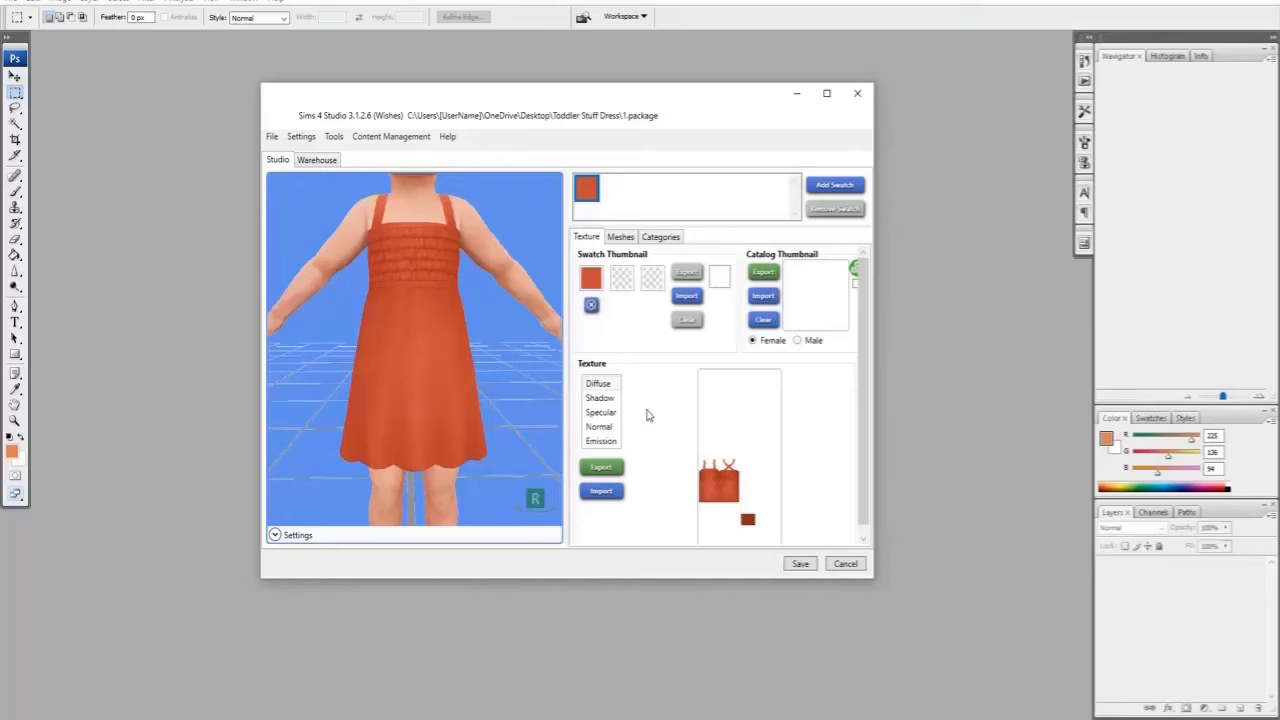
# Check the dress's Emission texture, and make its Normal and Specular textures blank.
pyautogui.click(603, 441)
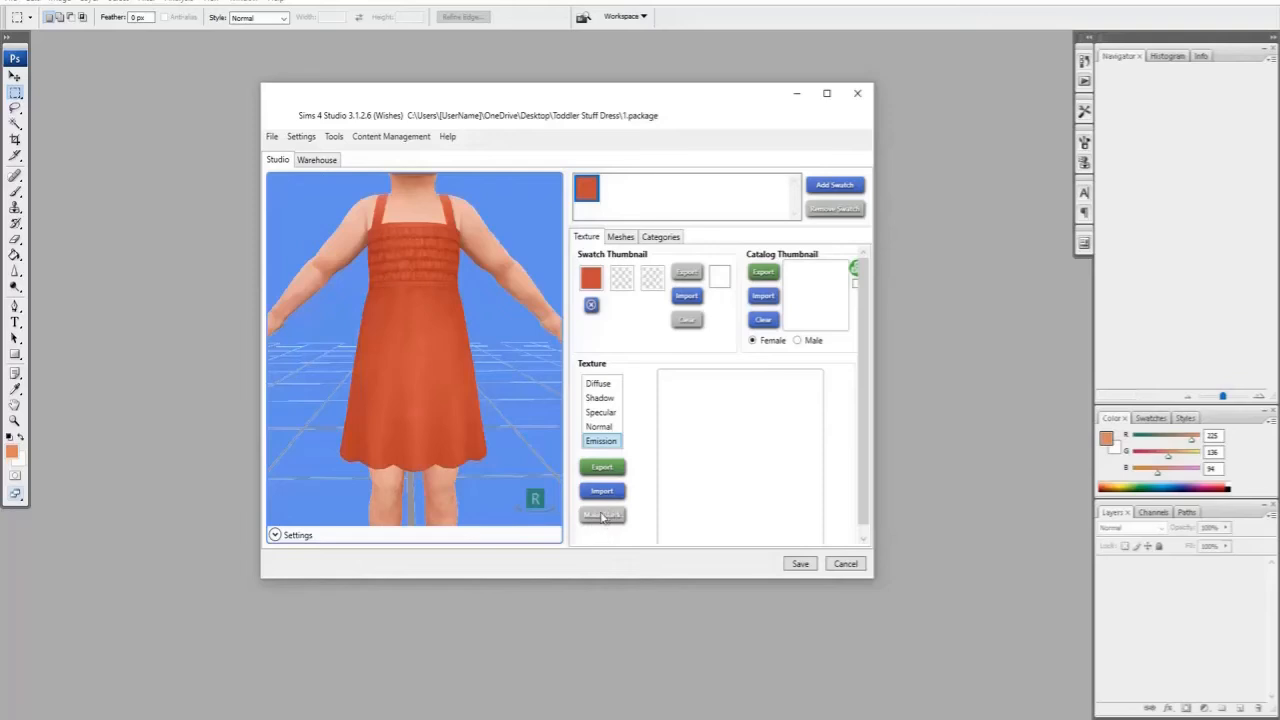
pyautogui.click(606, 427)
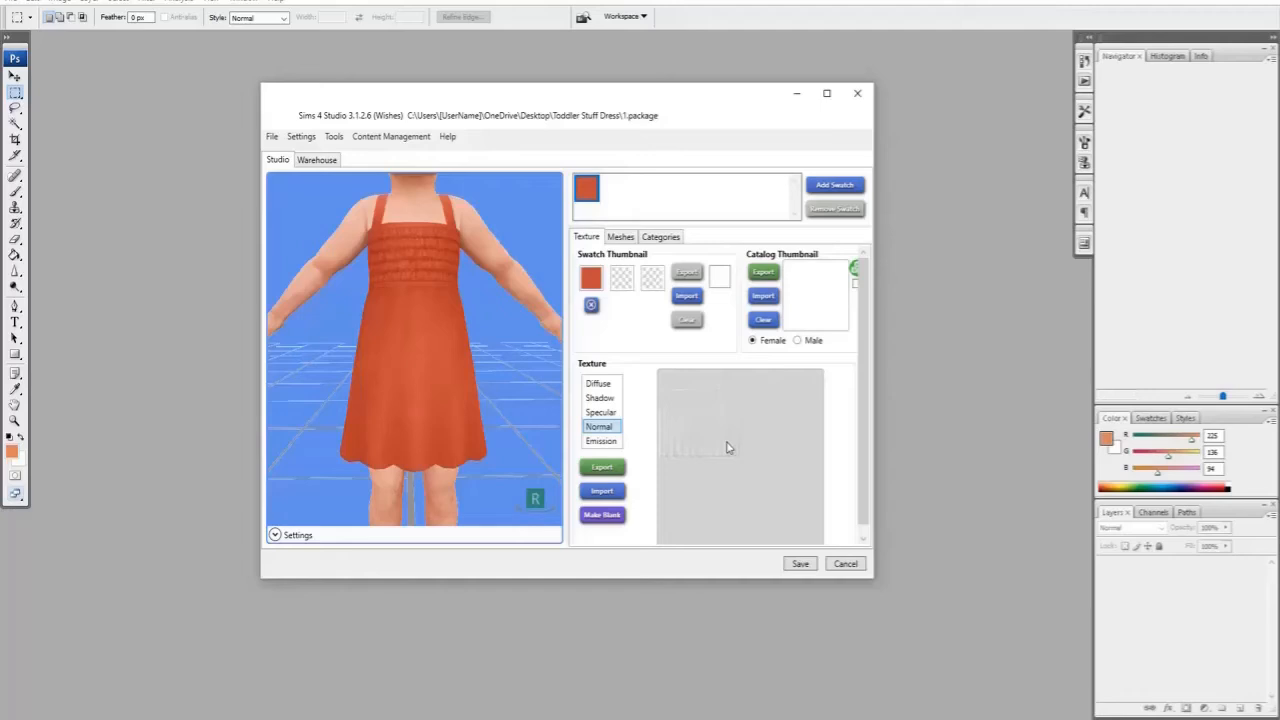
pyautogui.click(605, 516)
pyautogui.click(608, 426)
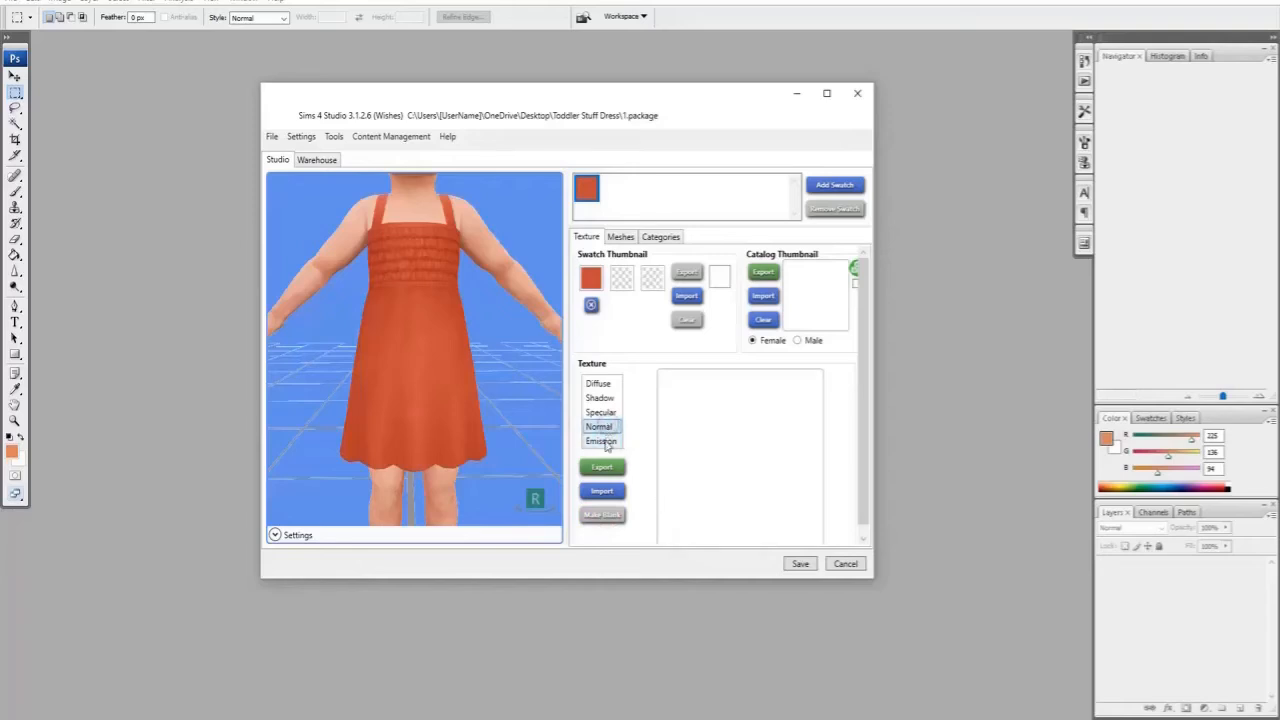
pyautogui.click(604, 412)
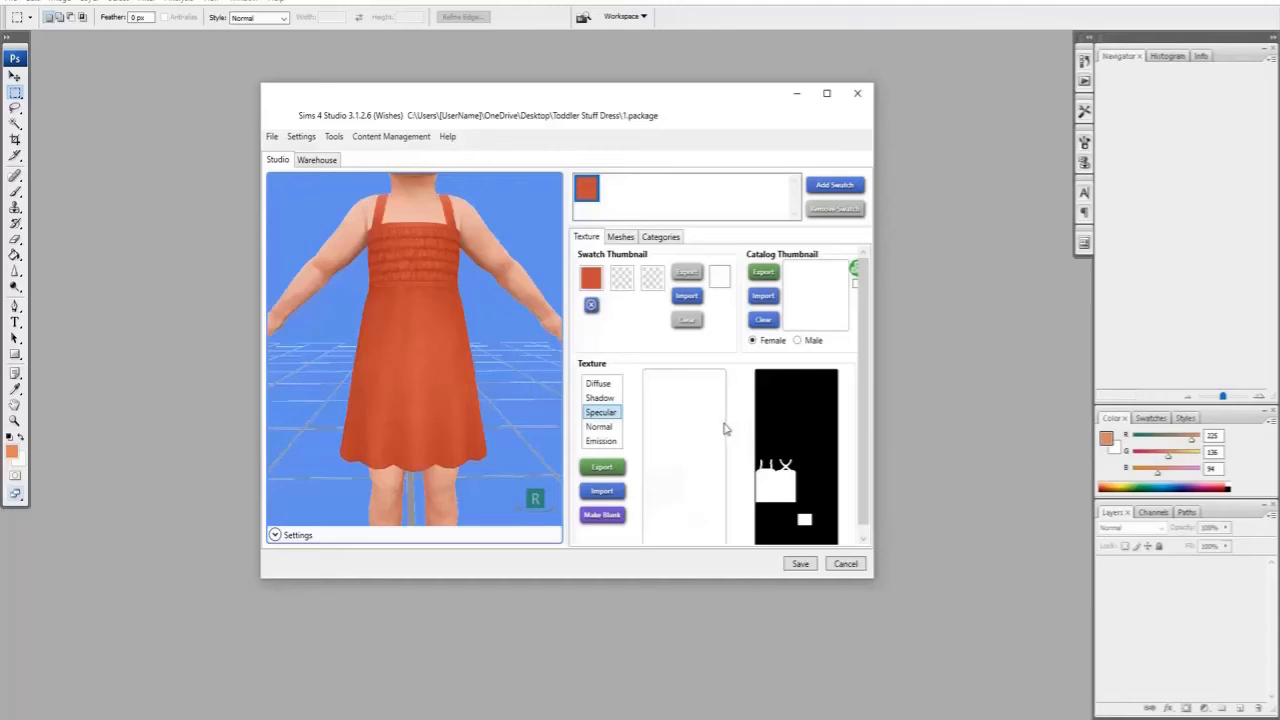
pyautogui.click(601, 516)
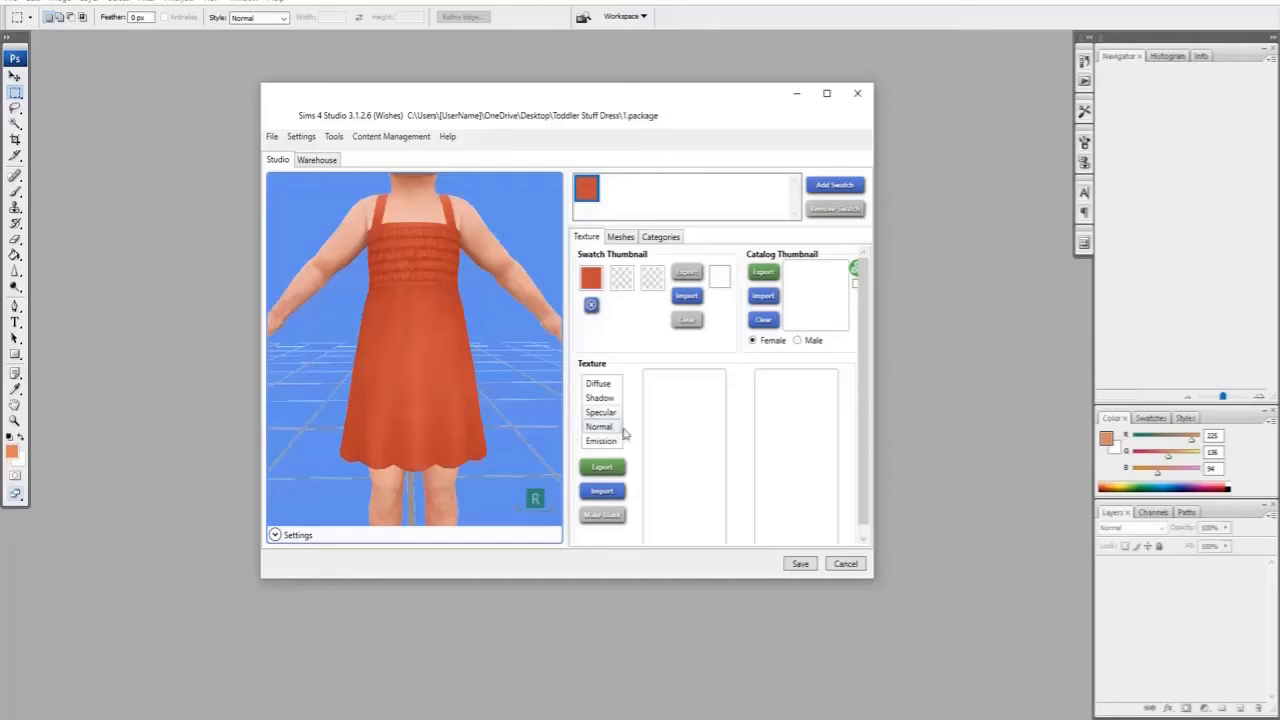
# Examine the Shadow texture and compare it with the straps and hem on the model's back and front.
pyautogui.click(599, 398)
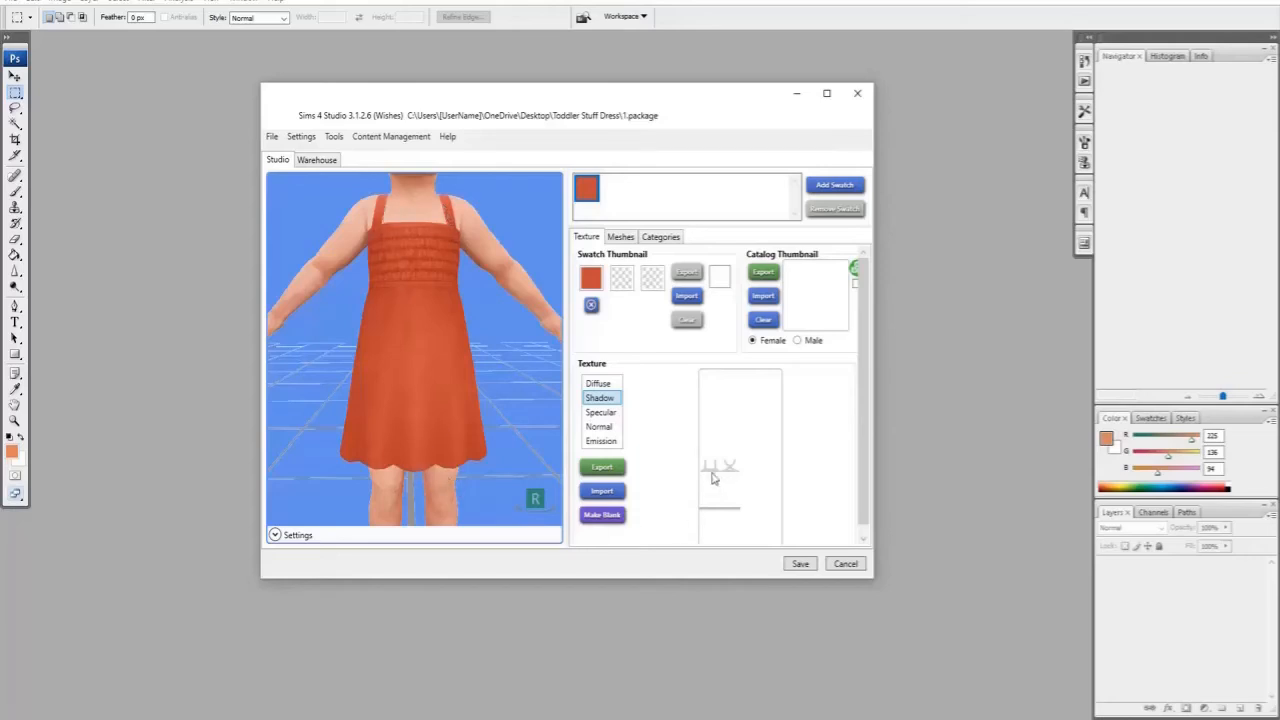
pyautogui.moveTo(314, 354); pyautogui.dragTo(697, 325, button='right')
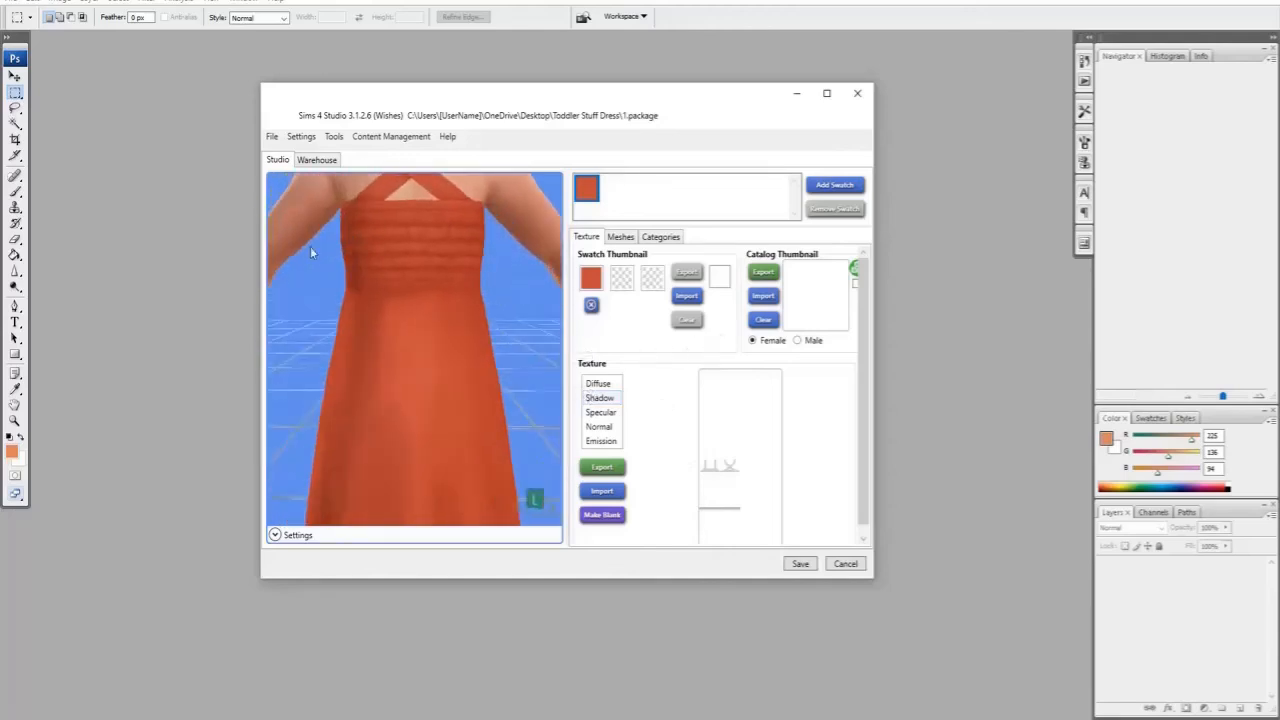
pyautogui.scroll(-3, 385, 251)
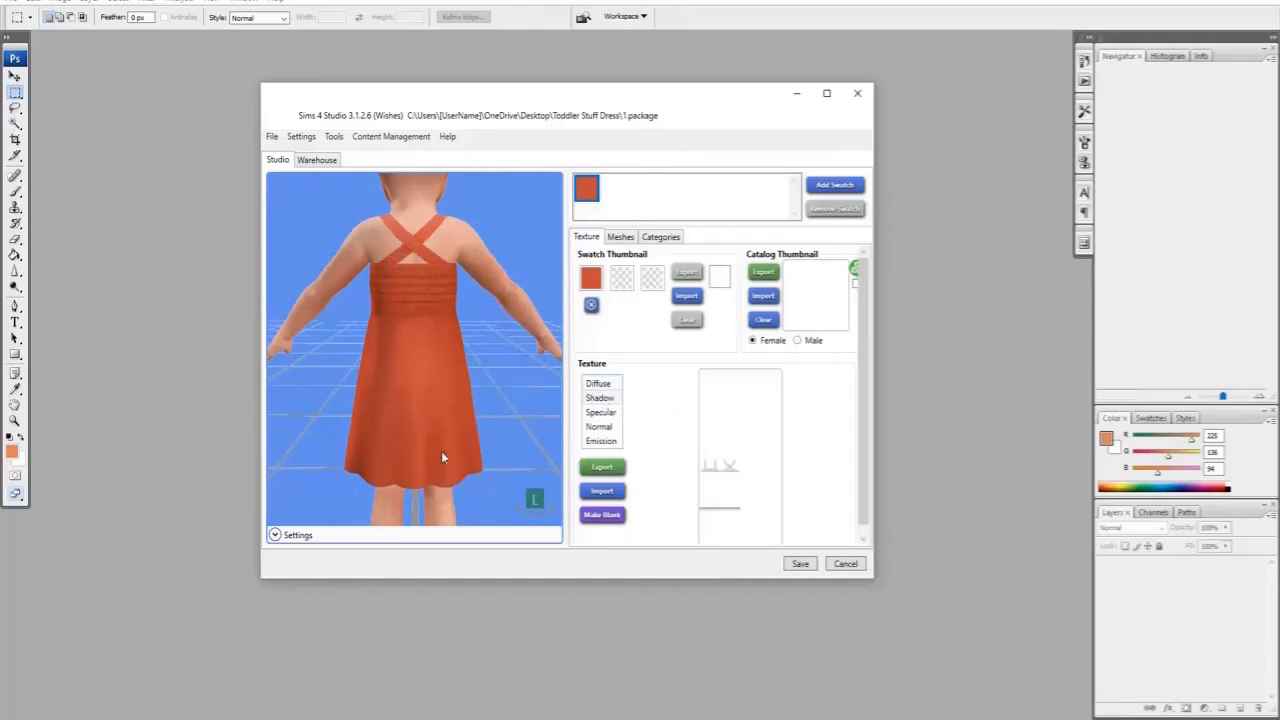
pyautogui.moveTo(383, 444); pyautogui.dragTo(370, 318)
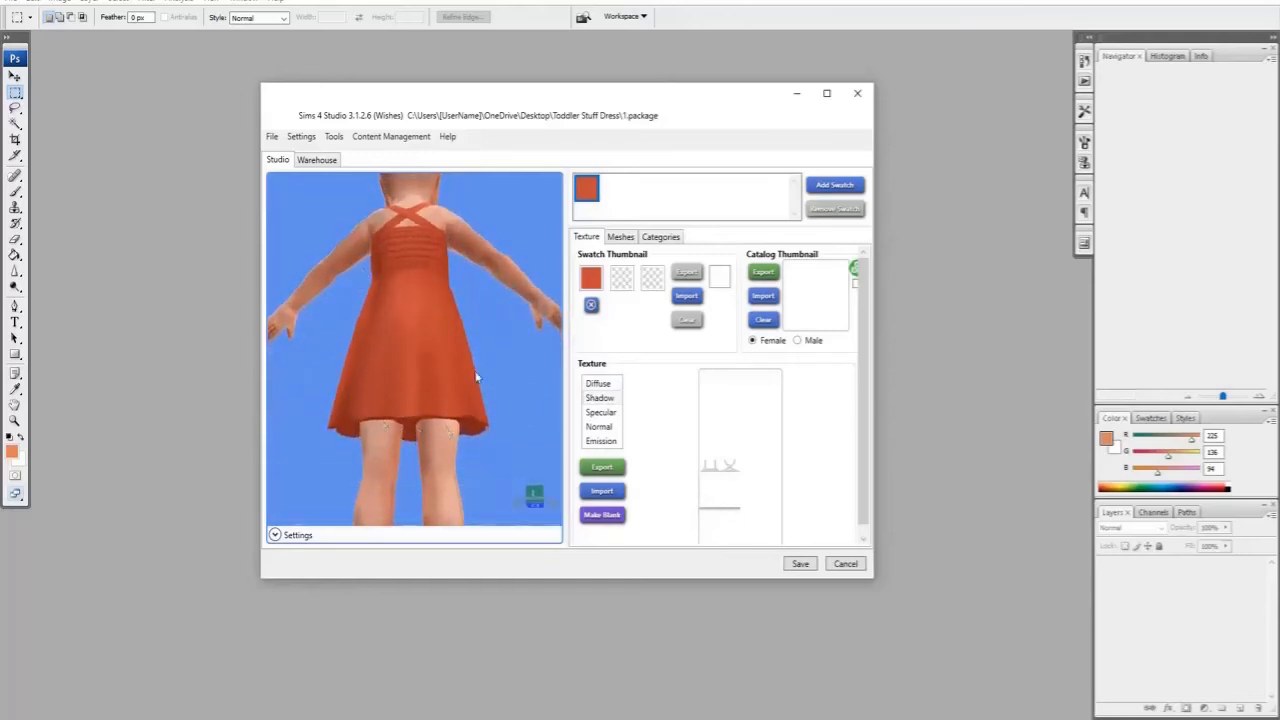
pyautogui.moveTo(440, 380); pyautogui.dragTo(476, 367)
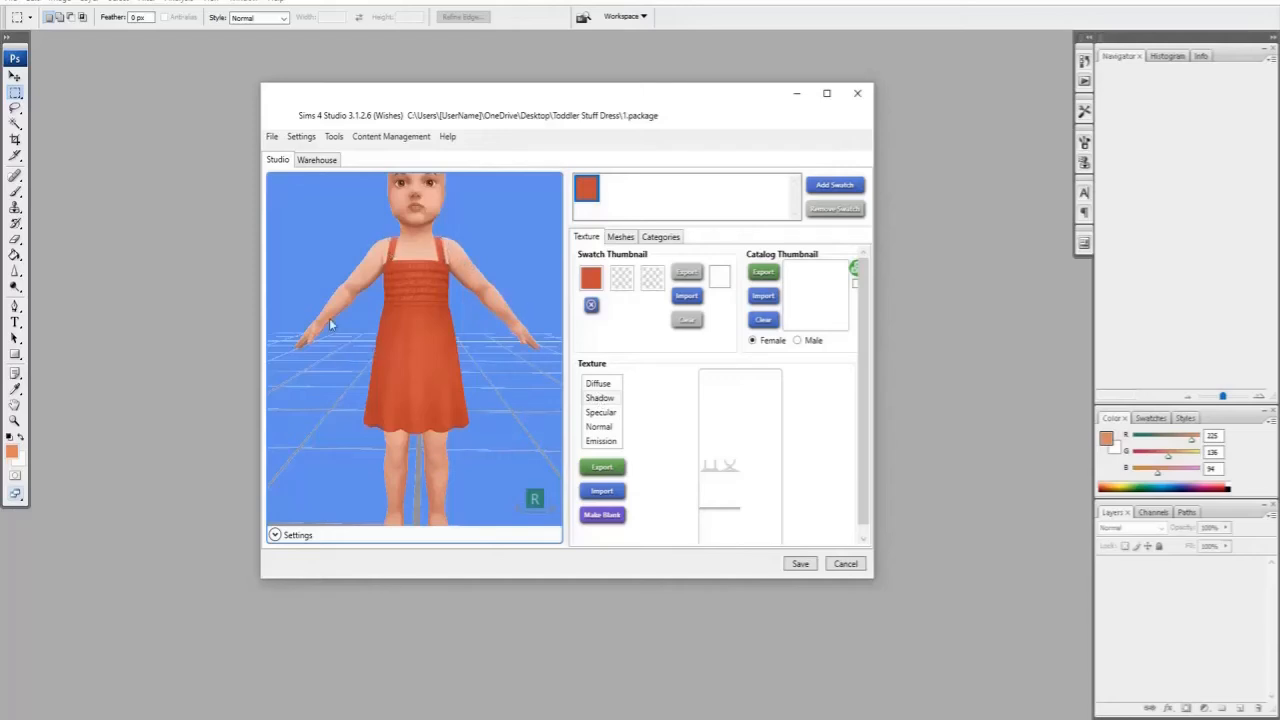
pyautogui.moveTo(324, 344); pyautogui.dragTo(616, 339)
pyautogui.moveTo(408, 343); pyautogui.dragTo(409, 346)
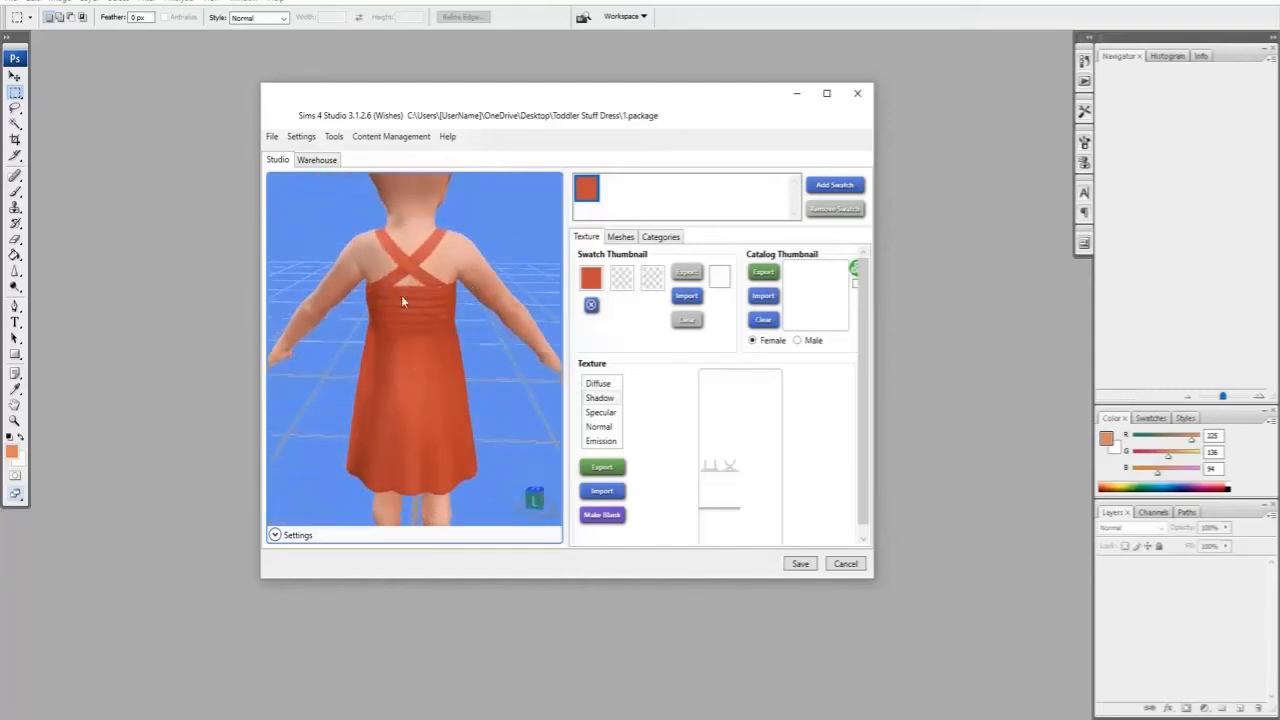
pyautogui.moveTo(392, 300); pyautogui.dragTo(376, 278)
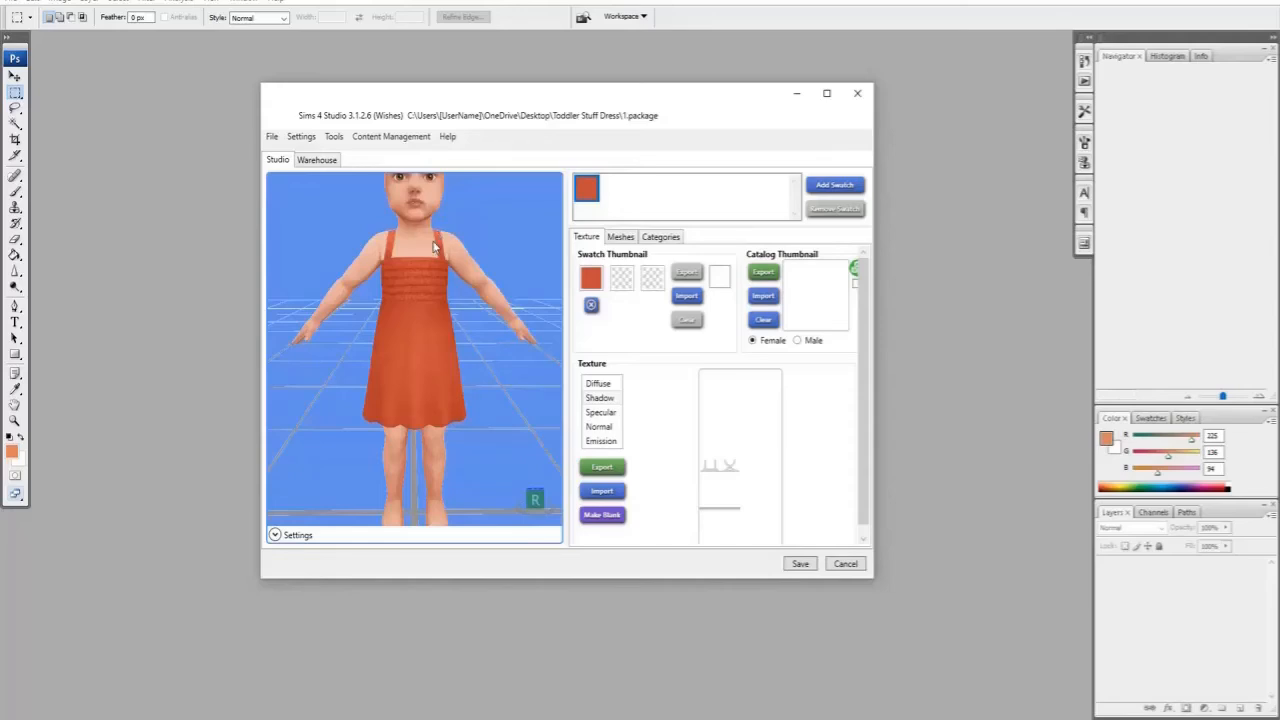
# Import the DDS image Simphany.com_tfBody_ToddlerStuffDressOrange as the dress's Diffuse texture.
pyautogui.click(597, 384)
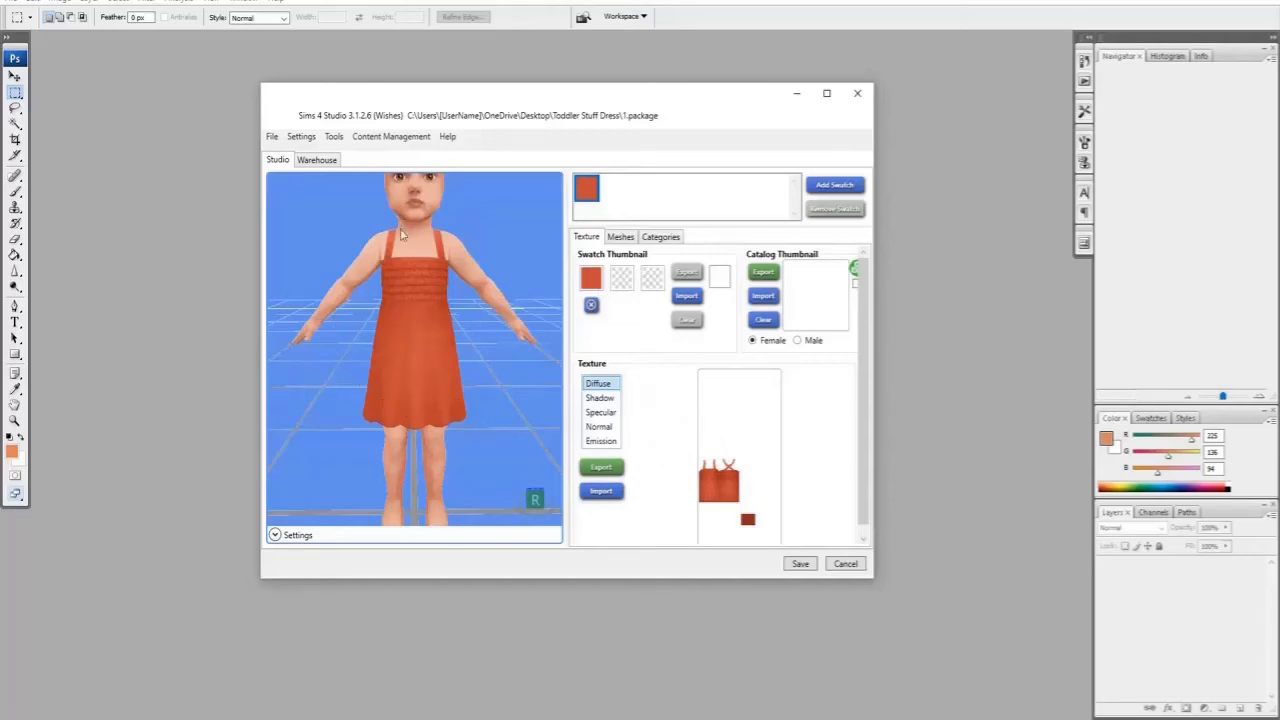
pyautogui.click(602, 492)
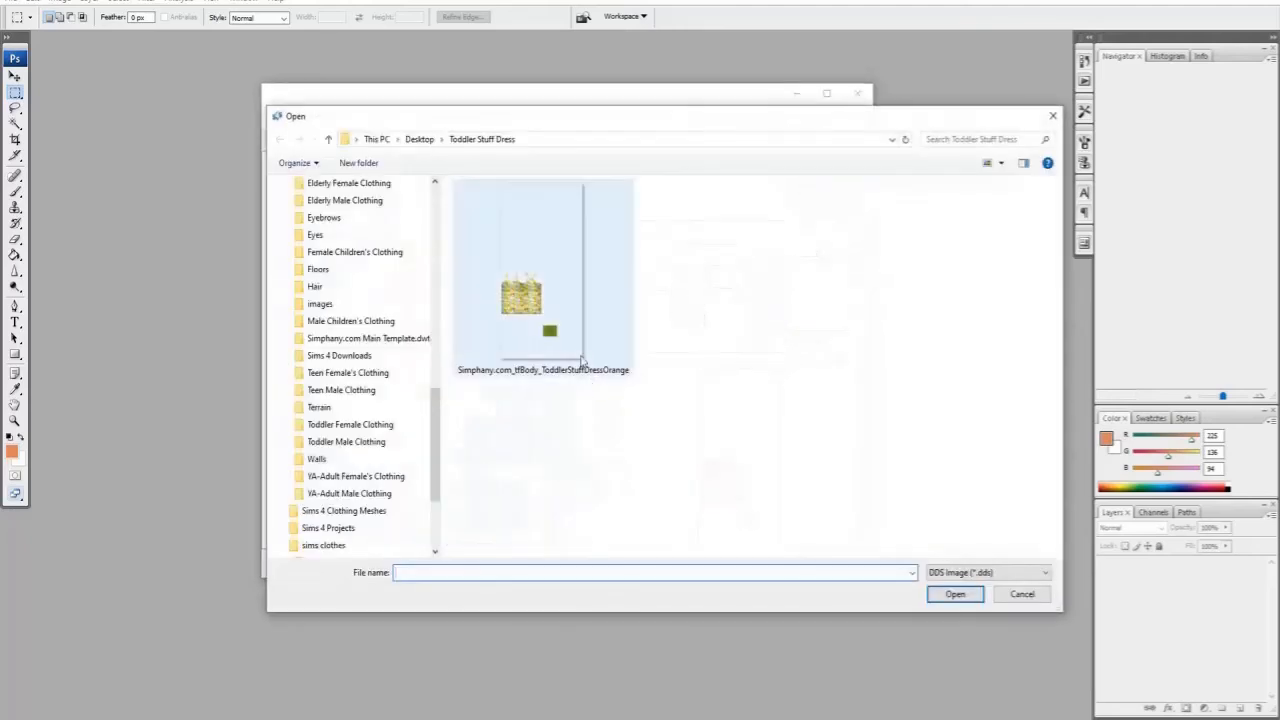
pyautogui.click(521, 289)
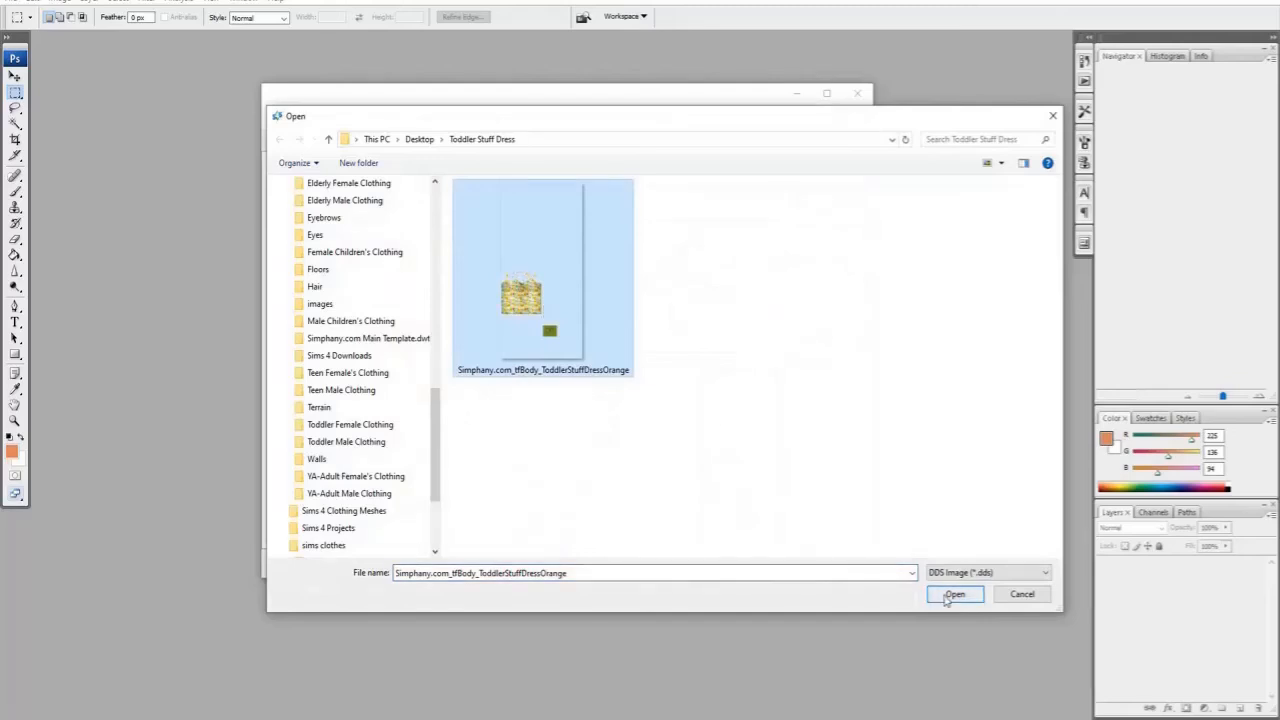
pyautogui.click(950, 594)
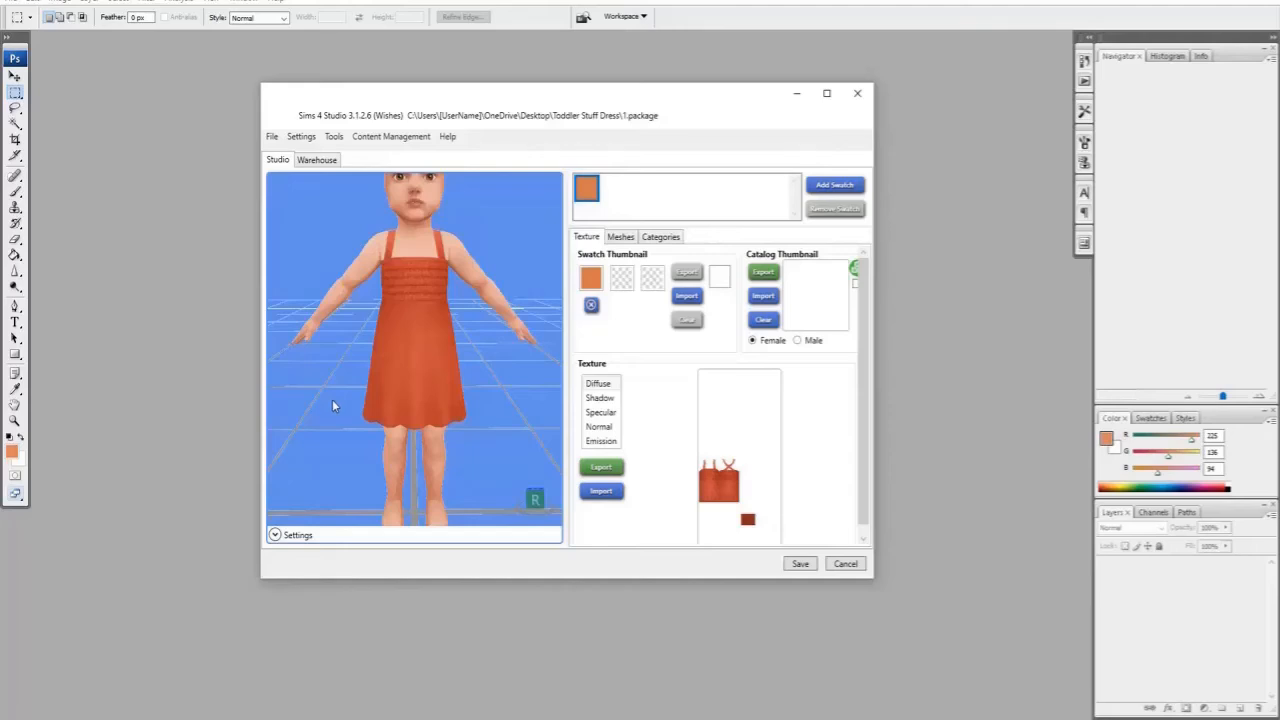
# Review the dress's mesh details and its category settings.
pyautogui.click(619, 238)
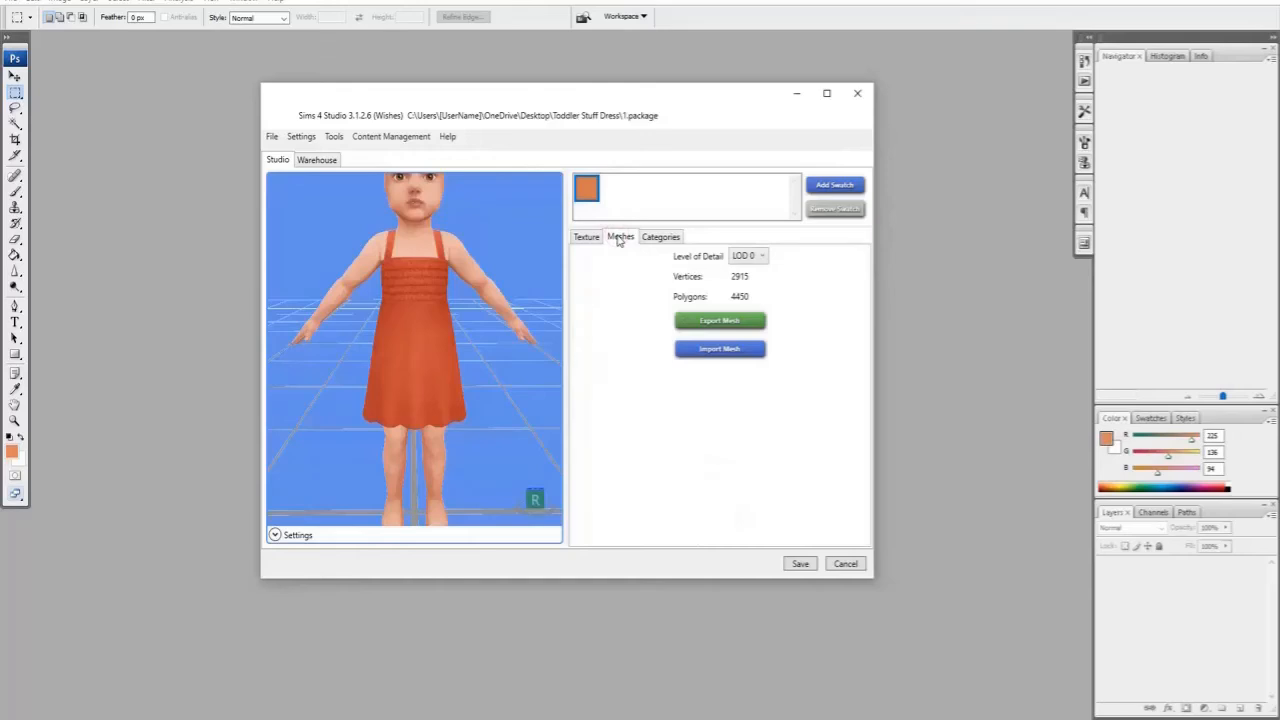
pyautogui.click(658, 240)
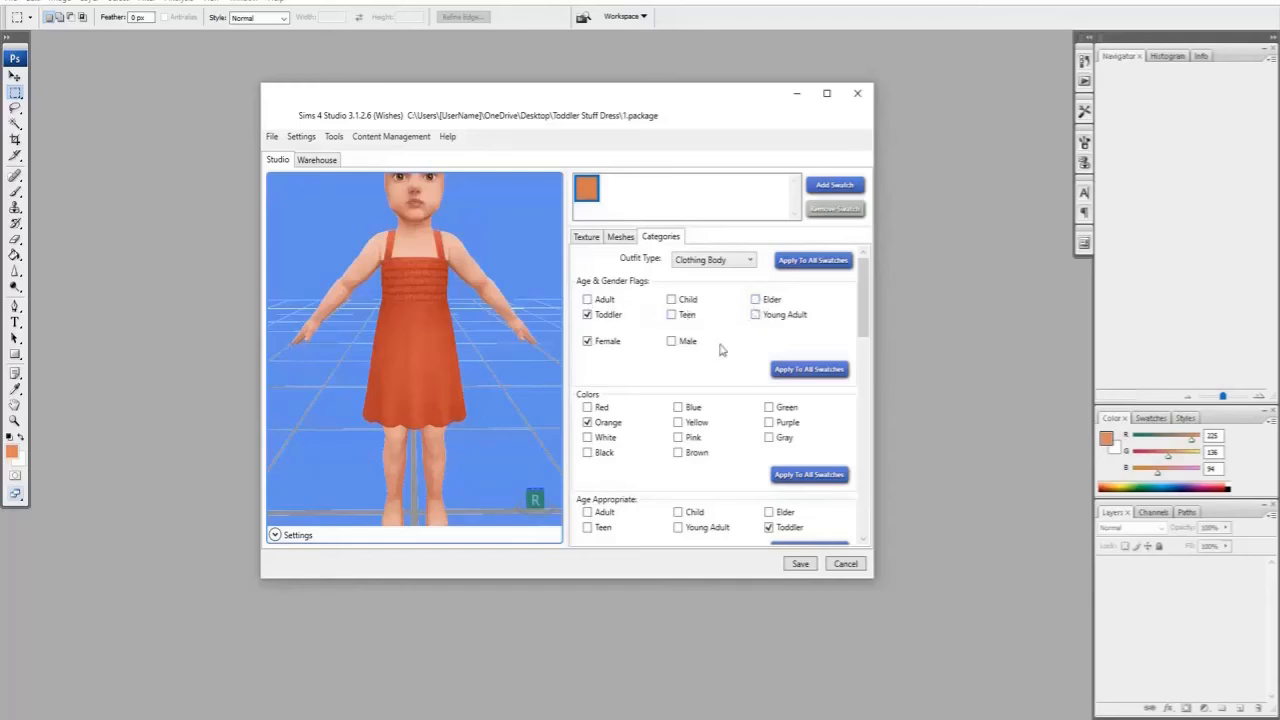
# Add Red and Brown to the dress's color tags alongside Orange.
pyautogui.scroll(-1, 711, 352)
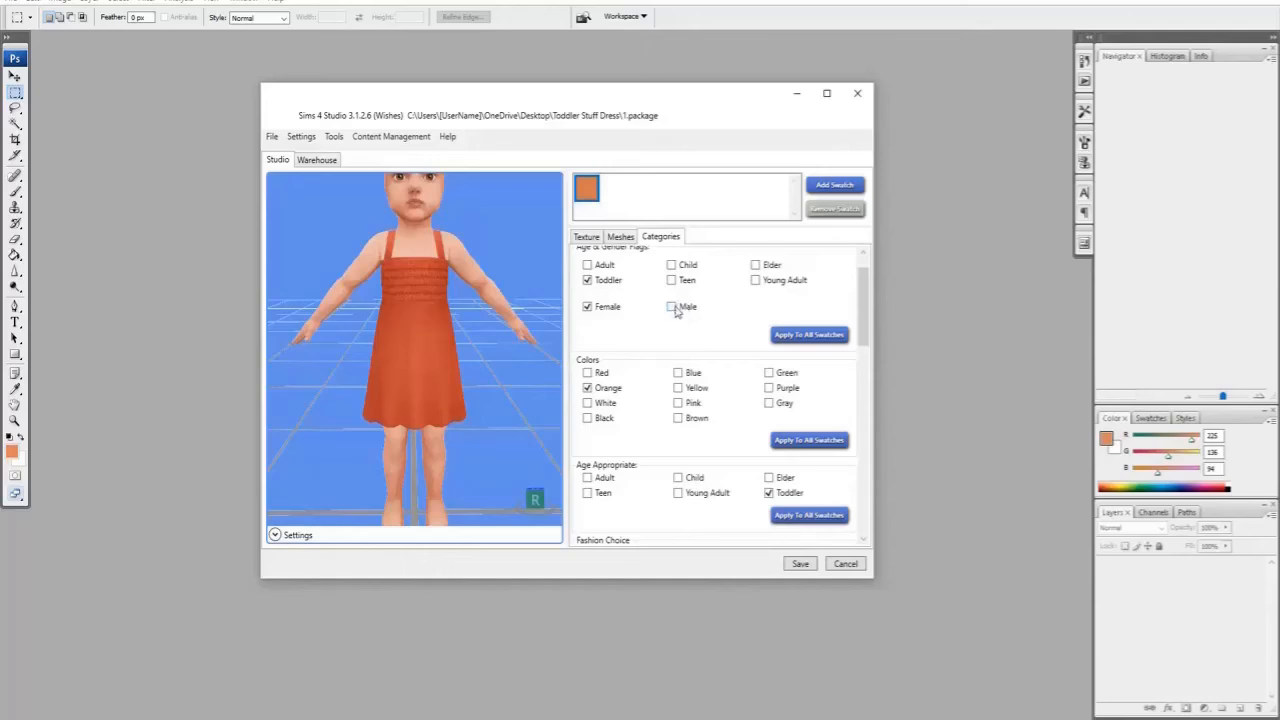
pyautogui.scroll(-1, 650, 322)
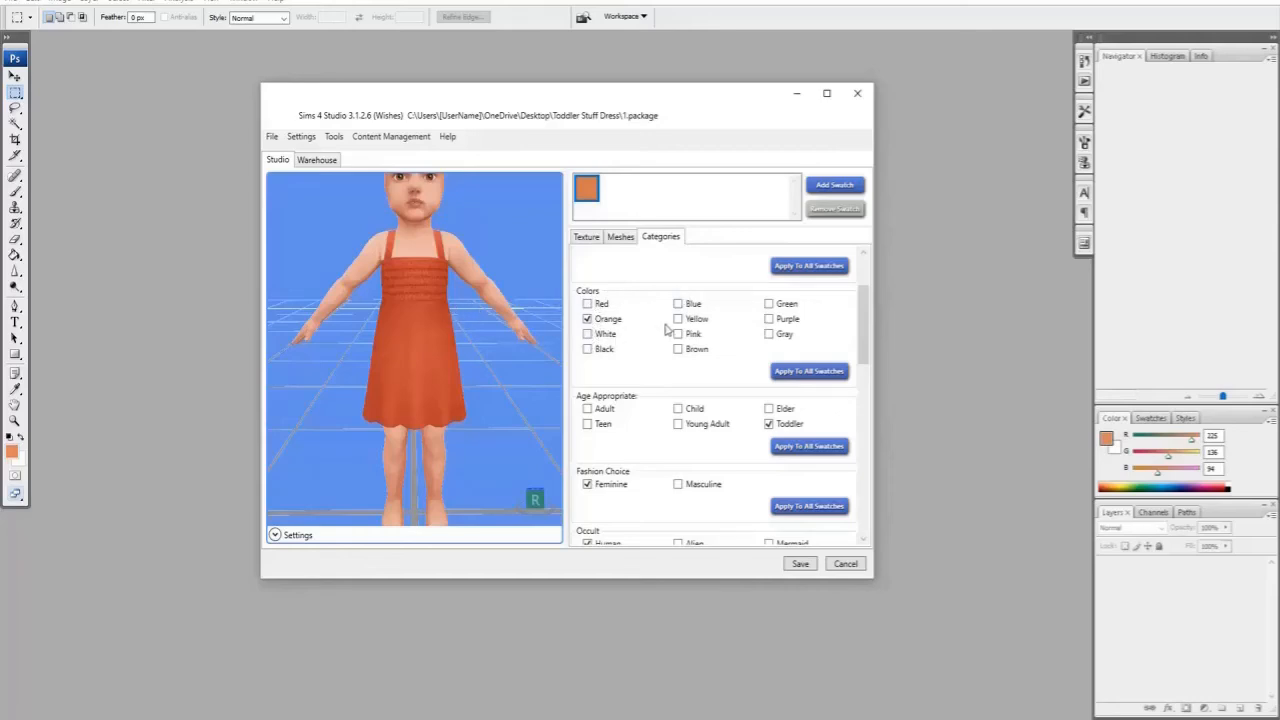
pyautogui.click(588, 304)
pyautogui.click(679, 349)
pyautogui.click(587, 318)
pyautogui.click(679, 349)
pyautogui.scroll(-2, 700, 345)
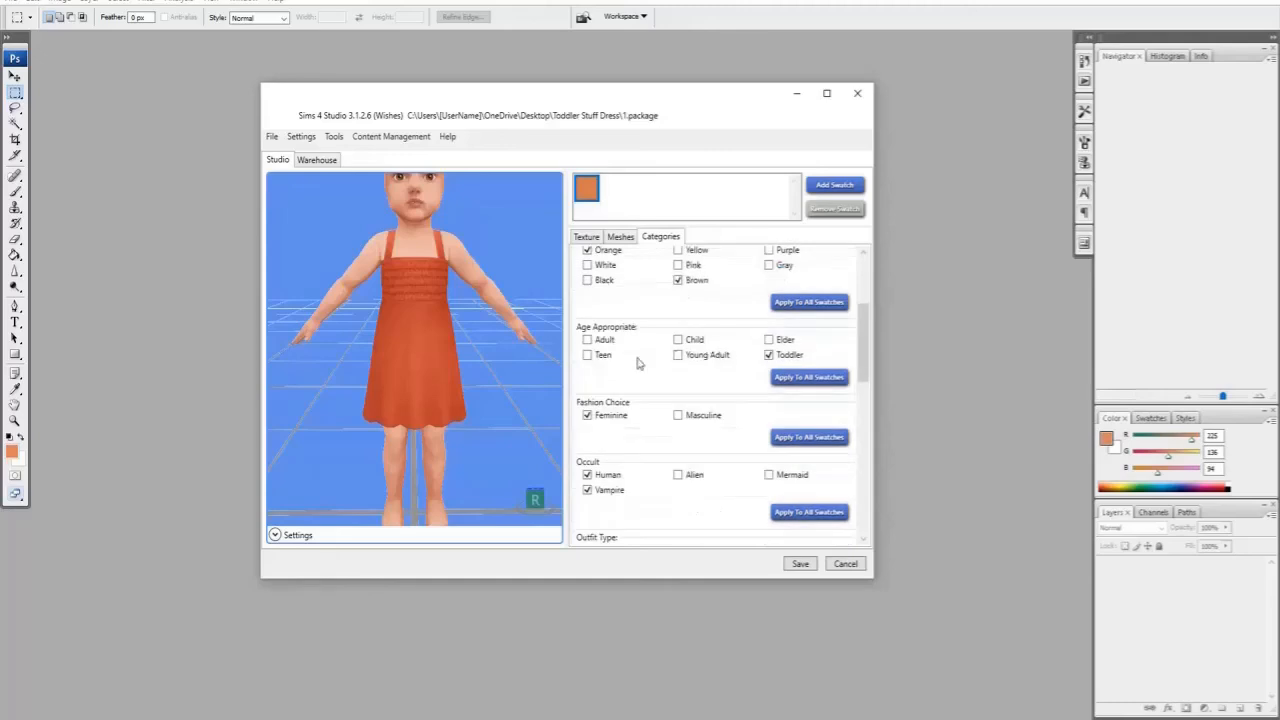
pyautogui.scroll(1, 700, 308)
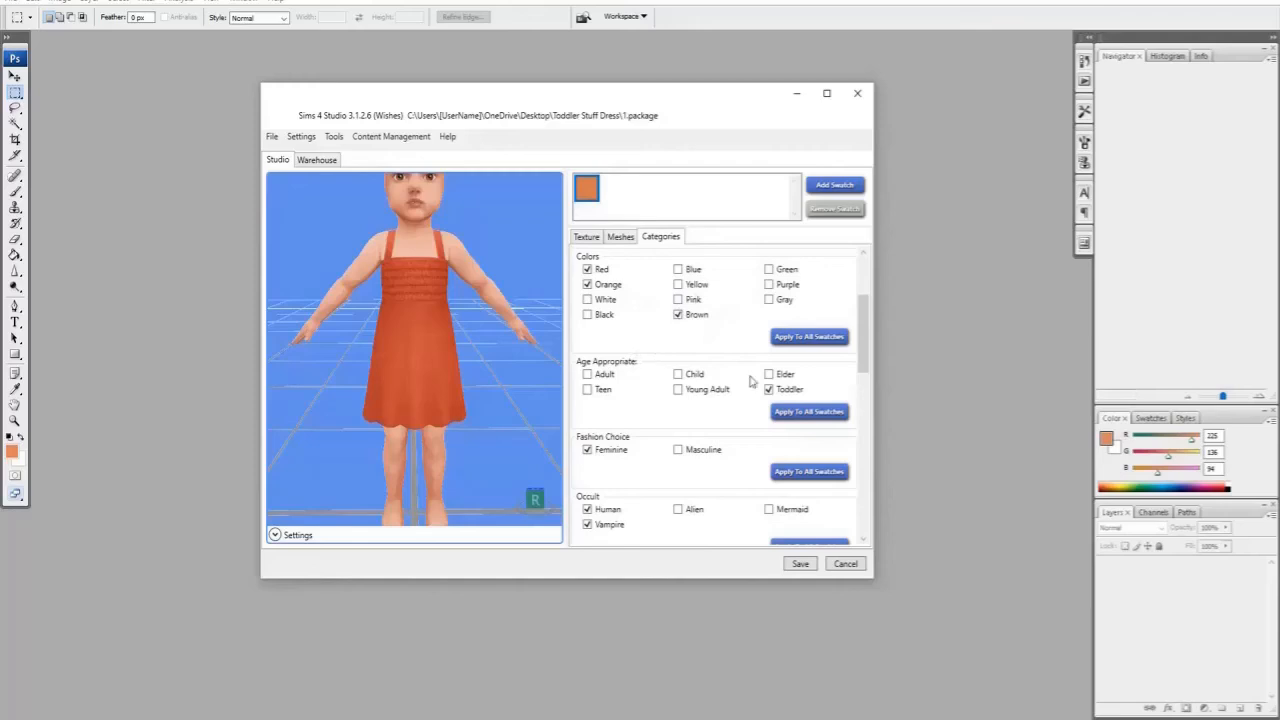
# Remove the Party and Formal outfit types from the dress's categories.
pyautogui.scroll(-2, 690, 370)
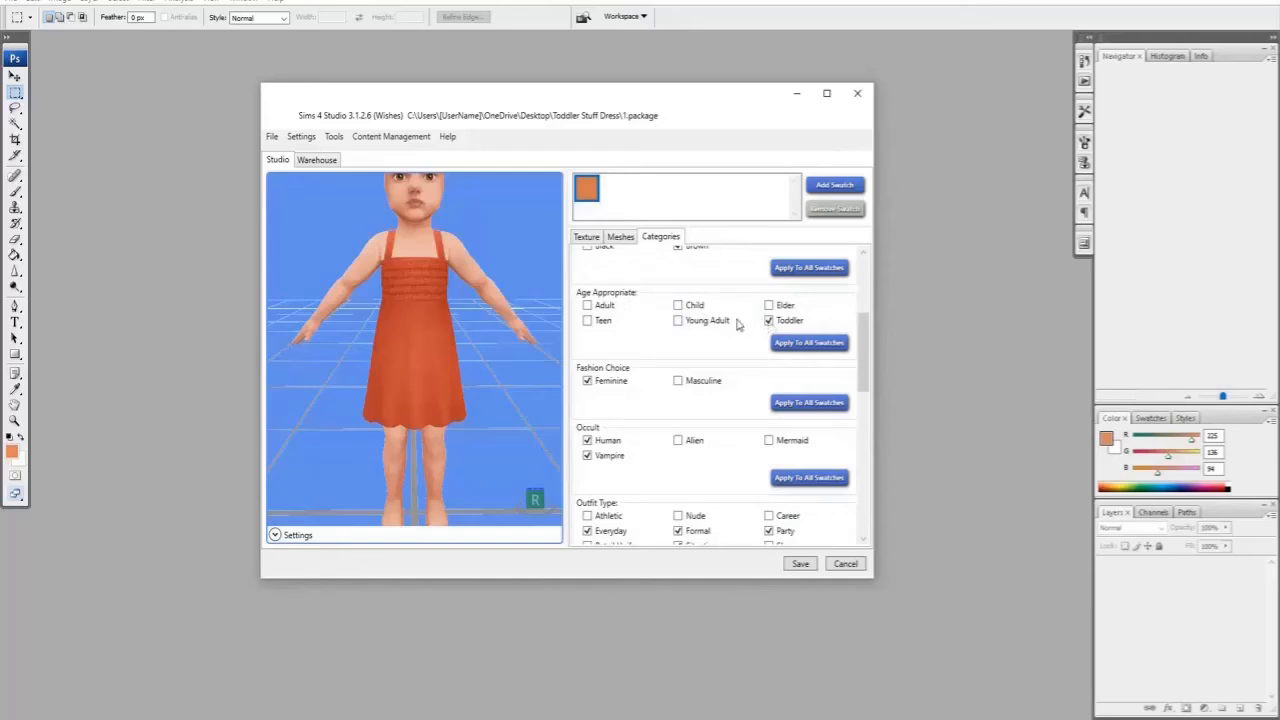
pyautogui.scroll(-1, 738, 323)
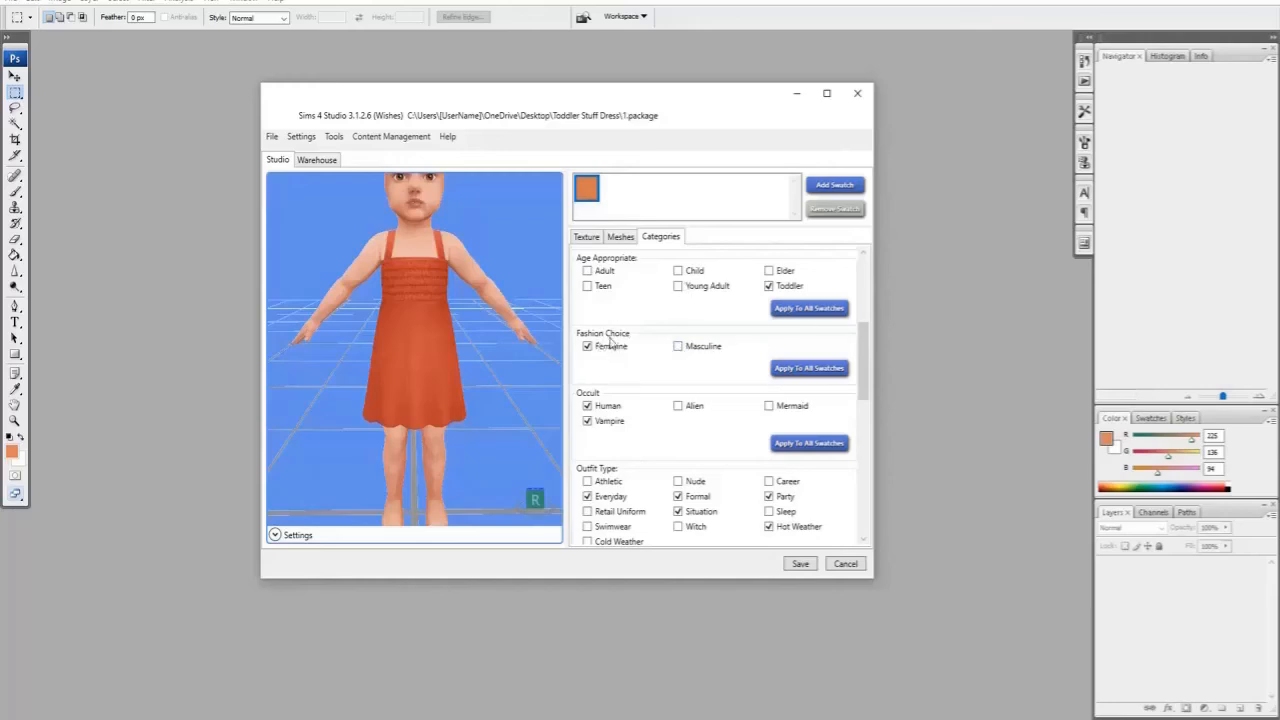
pyautogui.scroll(-2, 613, 340)
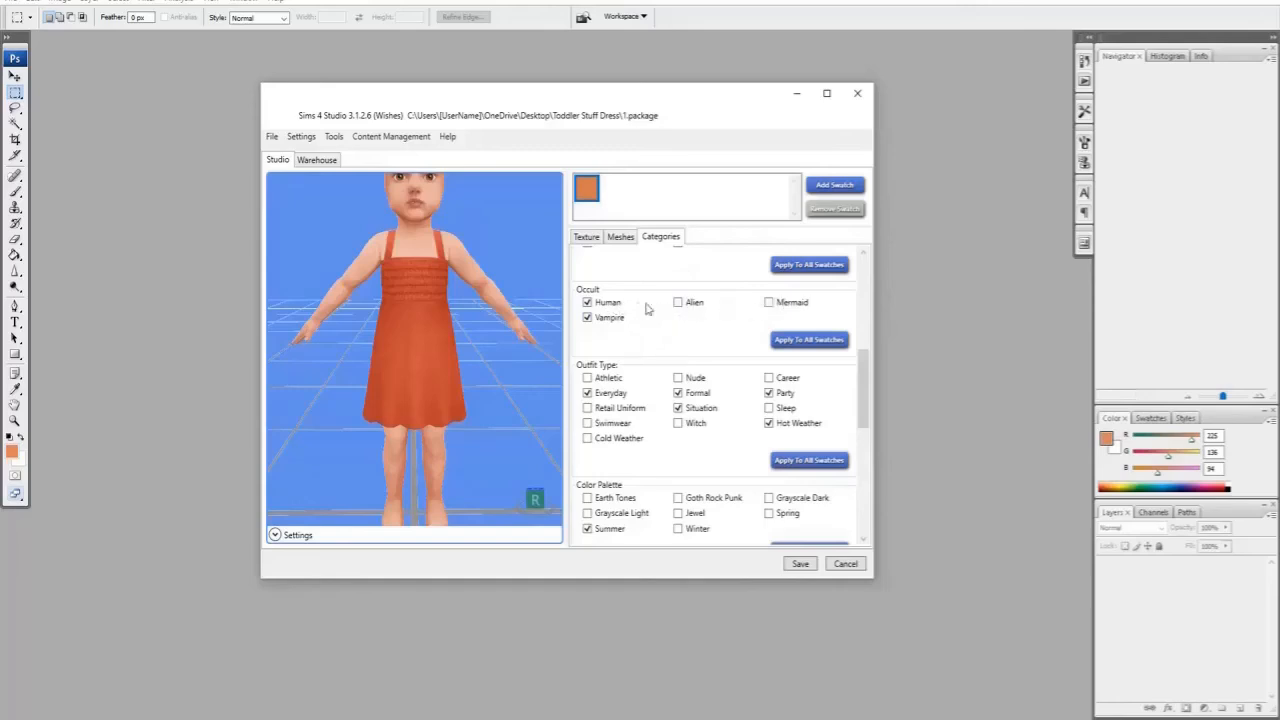
pyautogui.scroll(-2, 620, 360)
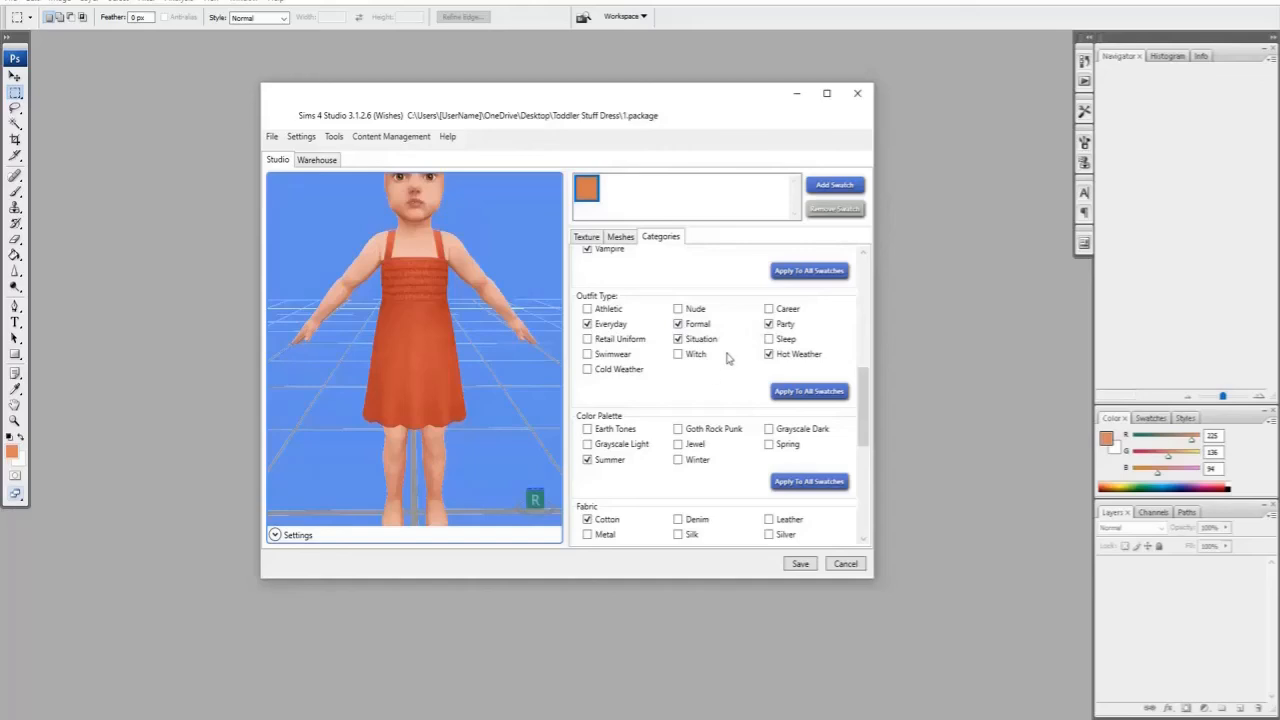
pyautogui.click(768, 324)
pyautogui.click(678, 324)
# Add Spring and Earth Tones to the dress's color palette and tag its fabric as Synthetic.
pyautogui.scroll(-3, 768, 357)
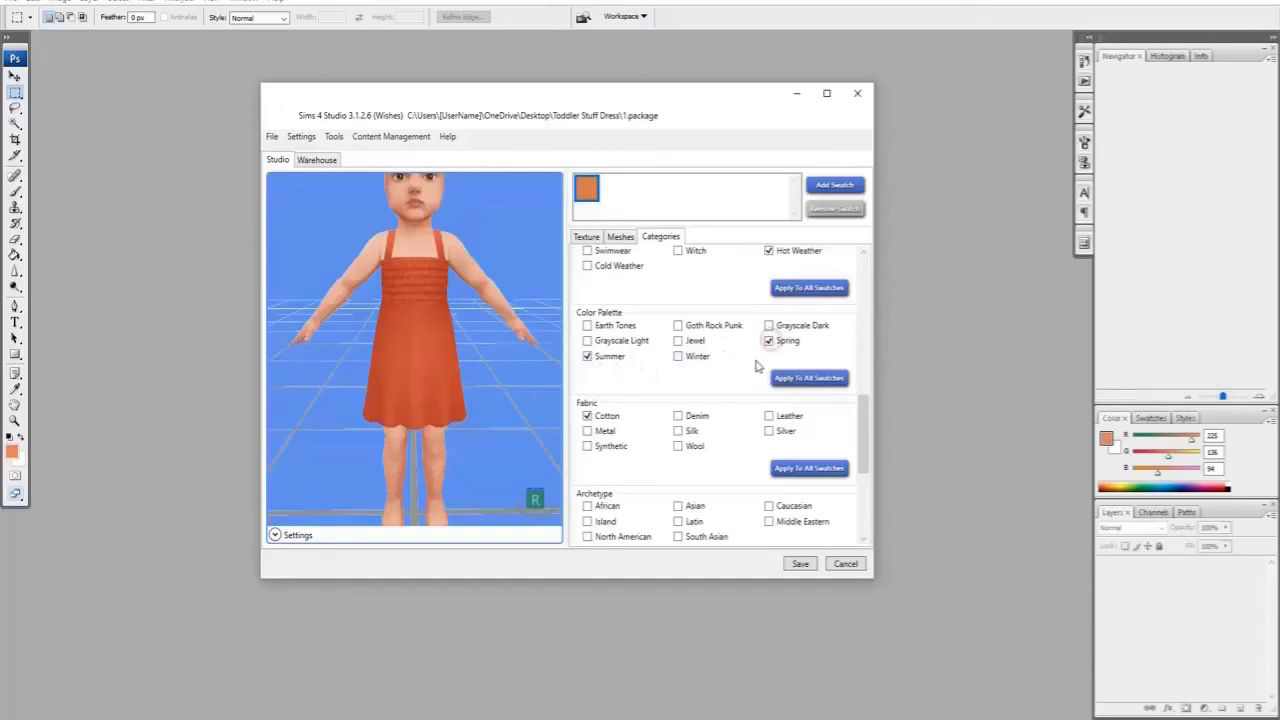
pyautogui.click(587, 325)
pyautogui.scroll(-2, 658, 394)
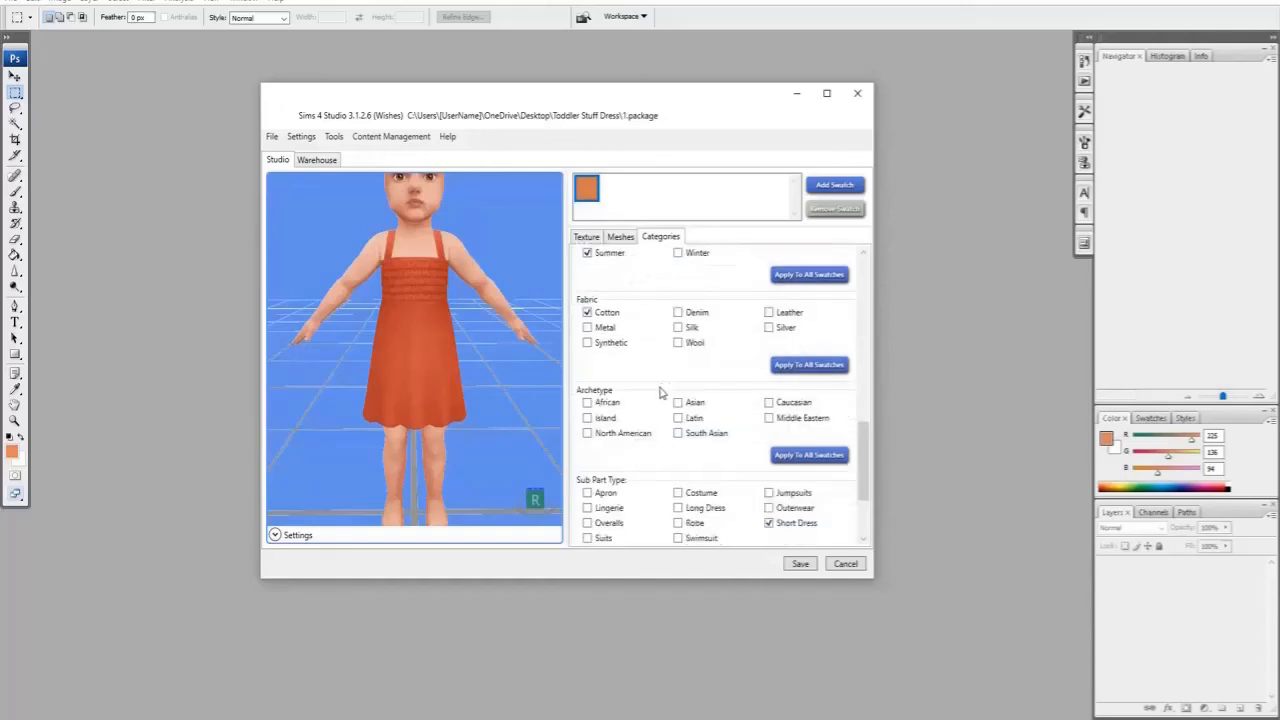
pyautogui.click(588, 343)
pyautogui.scroll(-2, 630, 330)
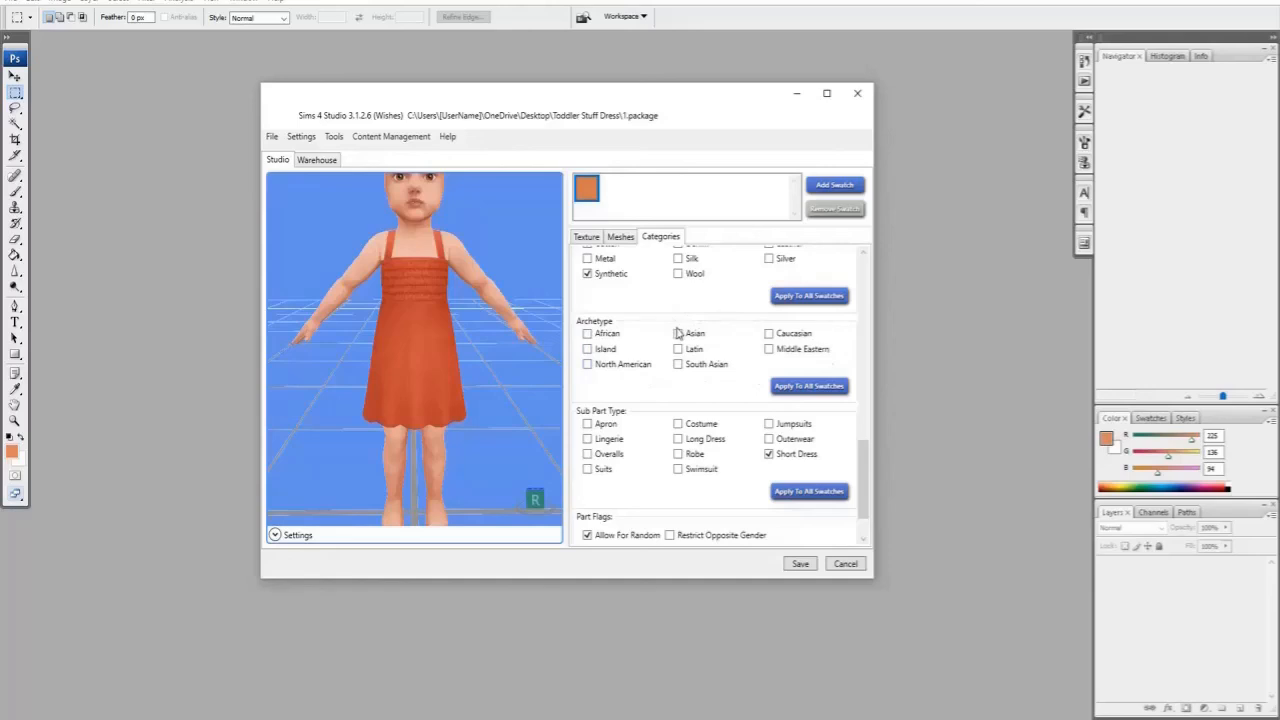
pyautogui.scroll(-2, 677, 333)
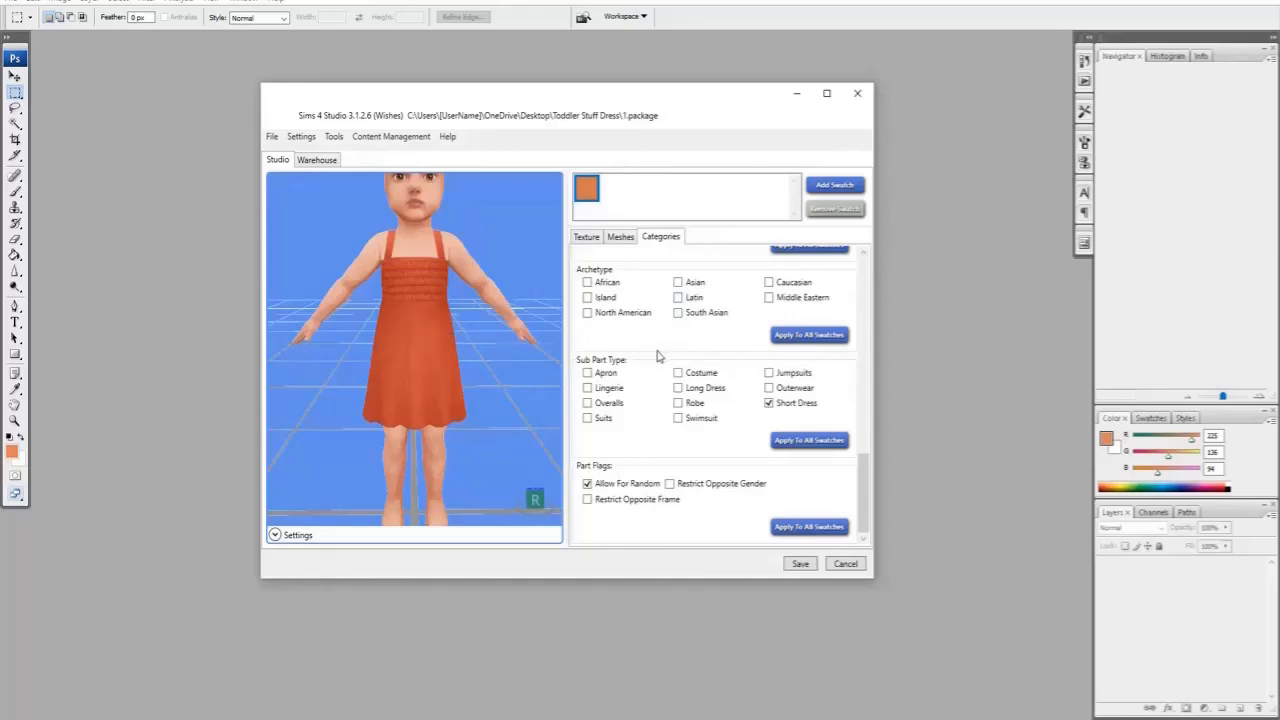
# Return to the dress's texture settings and select the Diffuse texture.
pyautogui.click(587, 238)
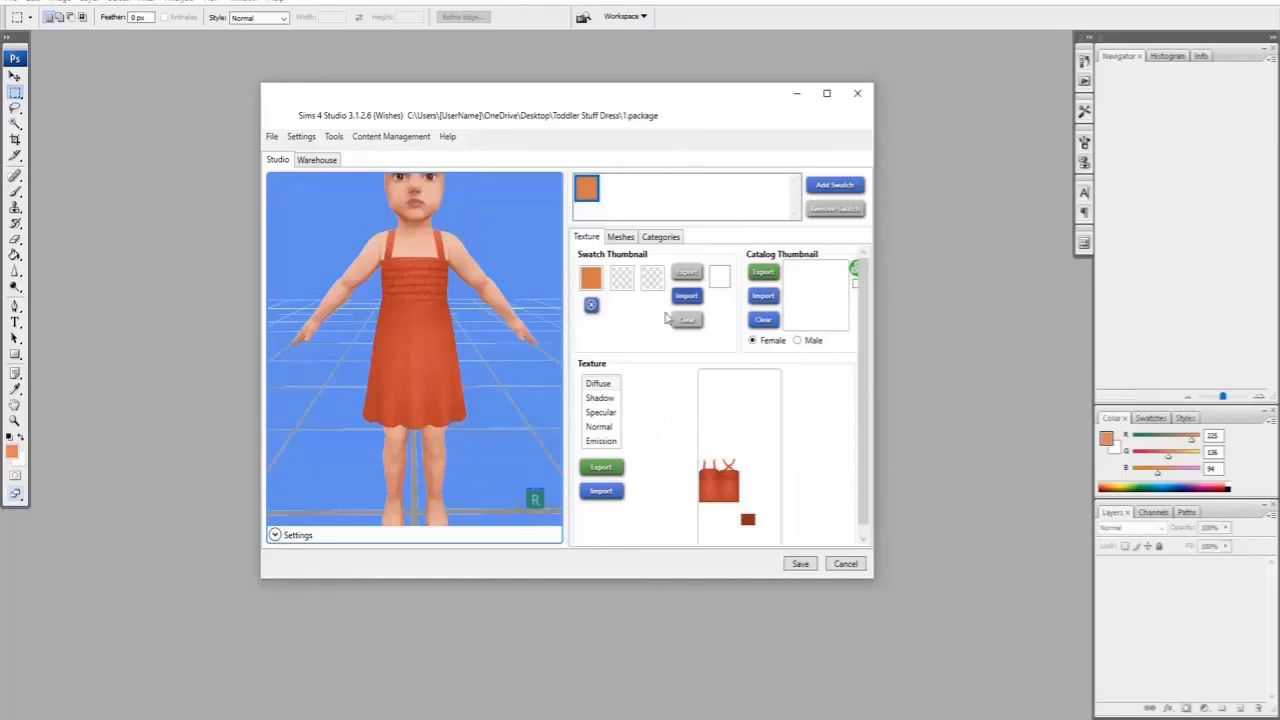
pyautogui.click(599, 384)
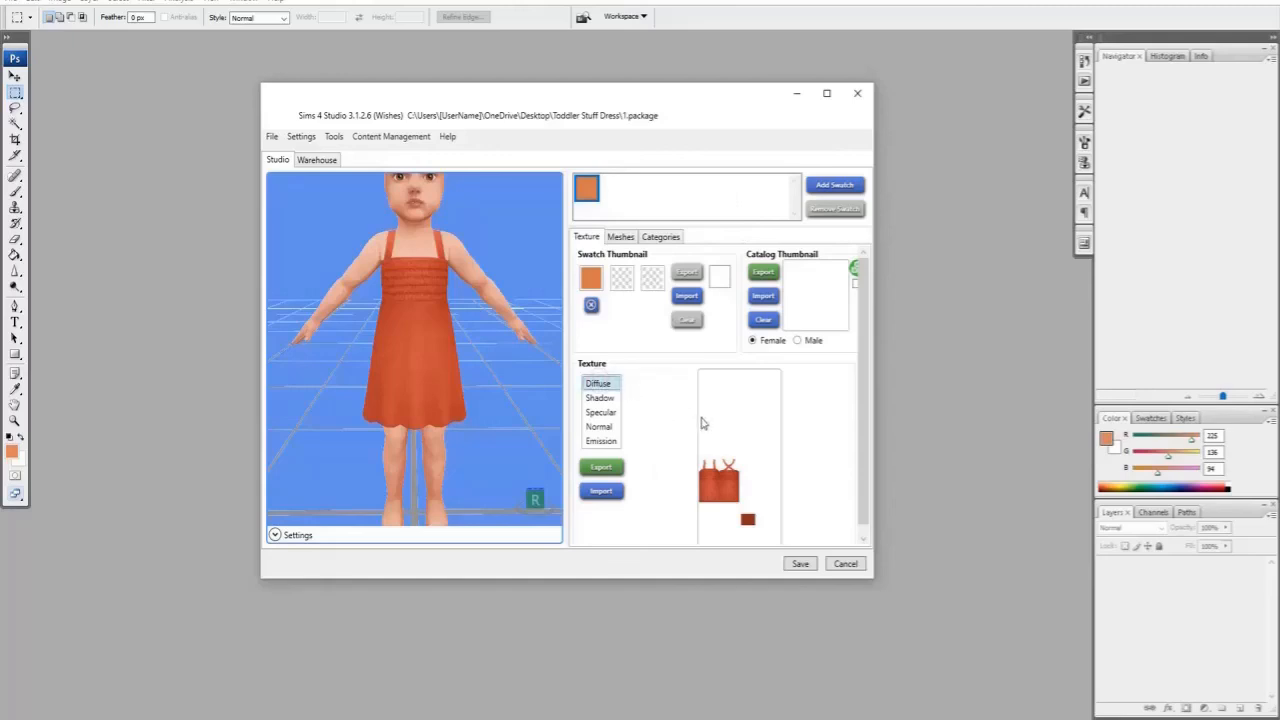
pyautogui.click(603, 467)
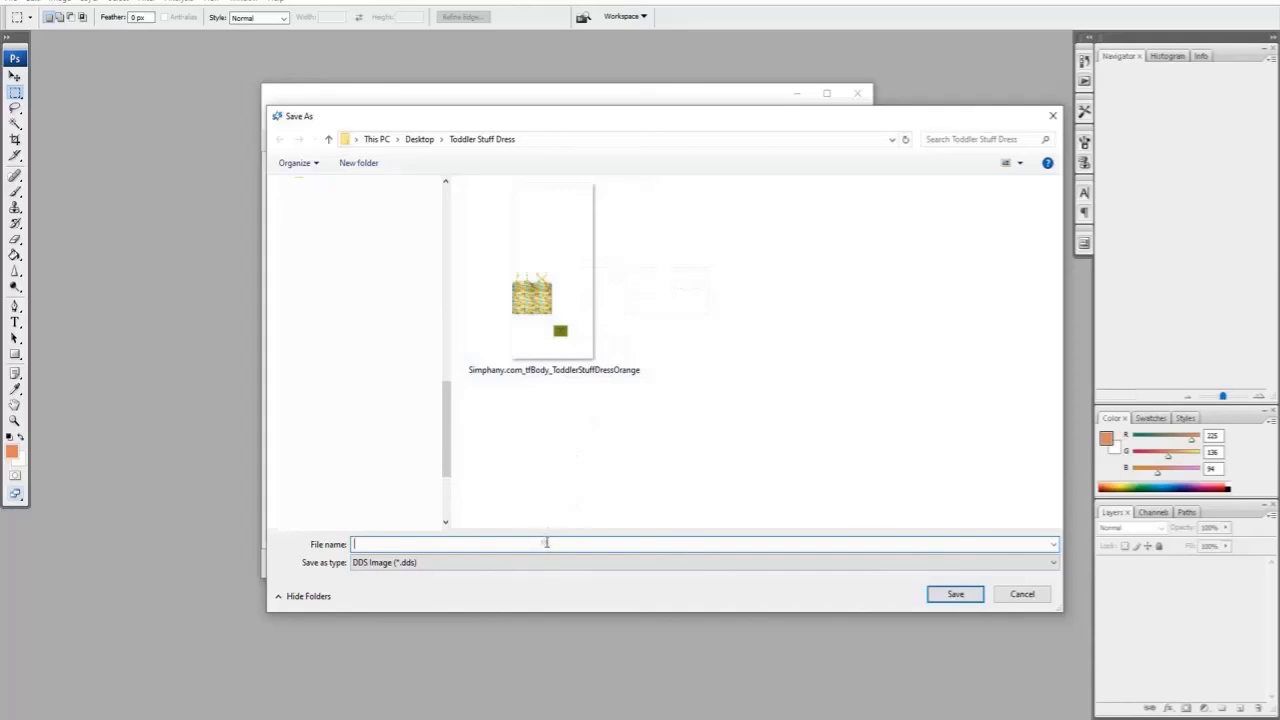
pyautogui.click(575, 374)
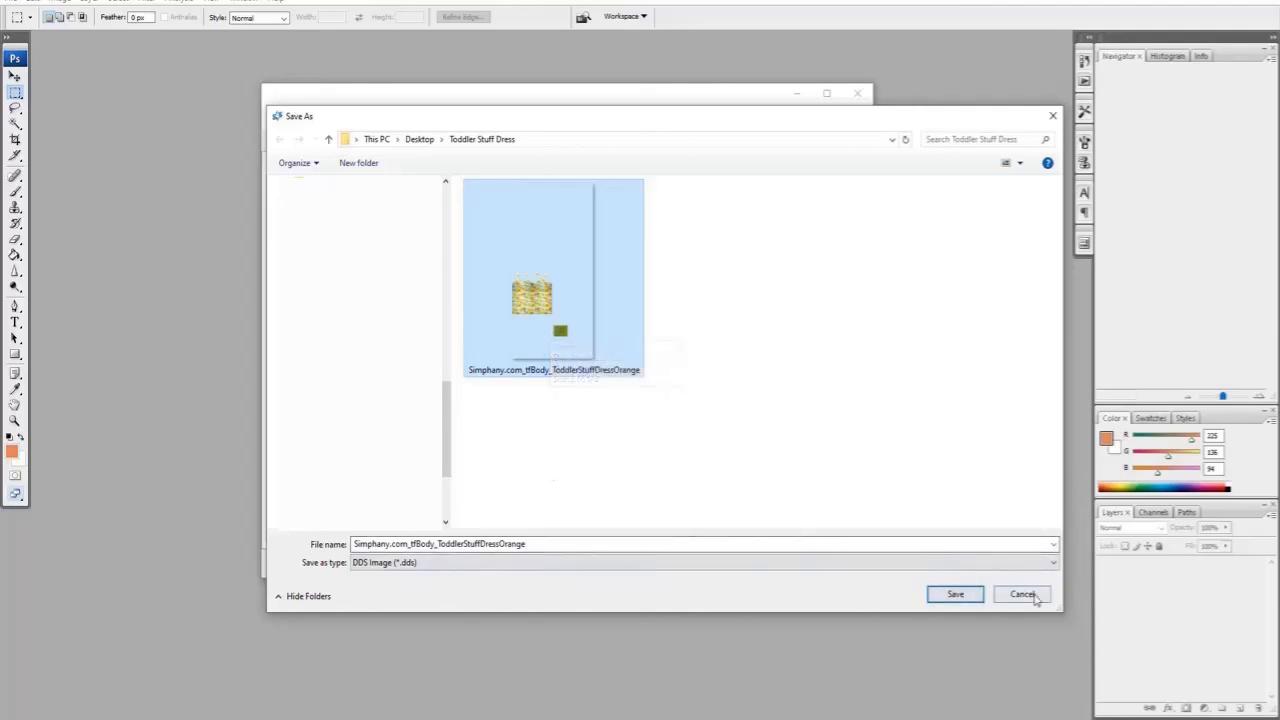
pyautogui.click(1026, 594)
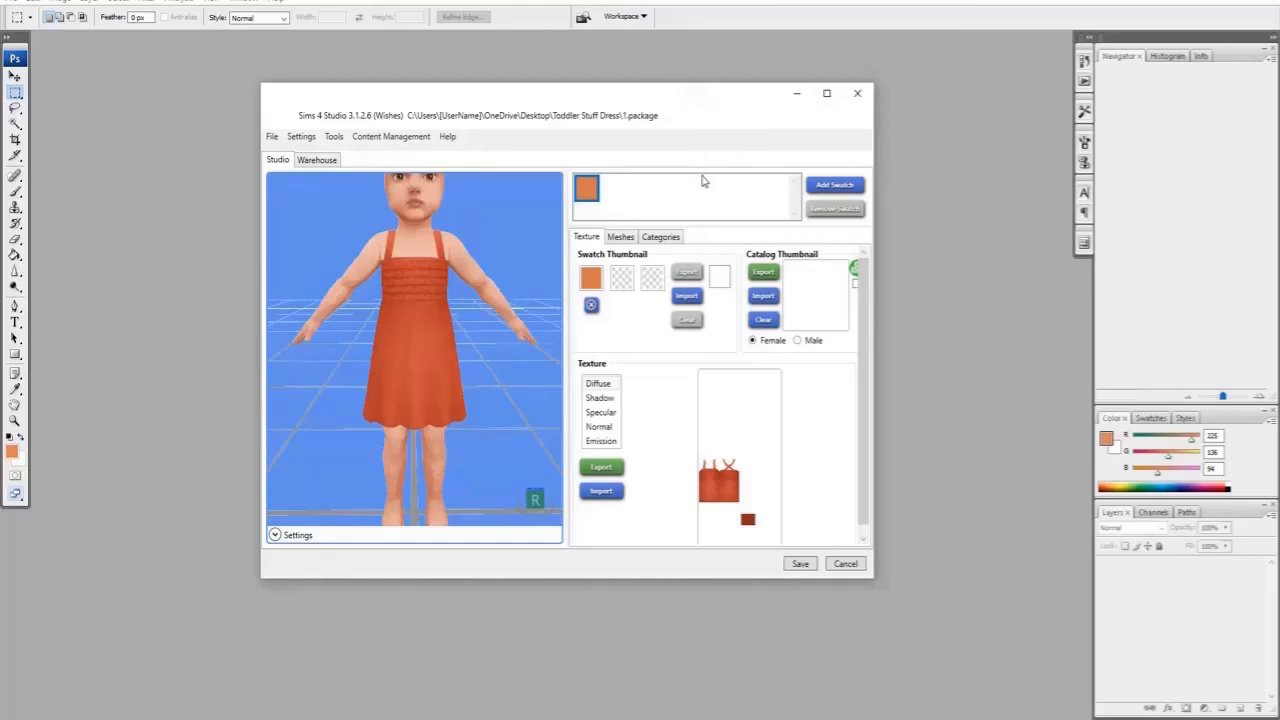
# Export the Diffuse texture as a DDS image named 1 in the Toddler Stuff Dress folder, and switch to Photoshop.
pyautogui.click(608, 468)
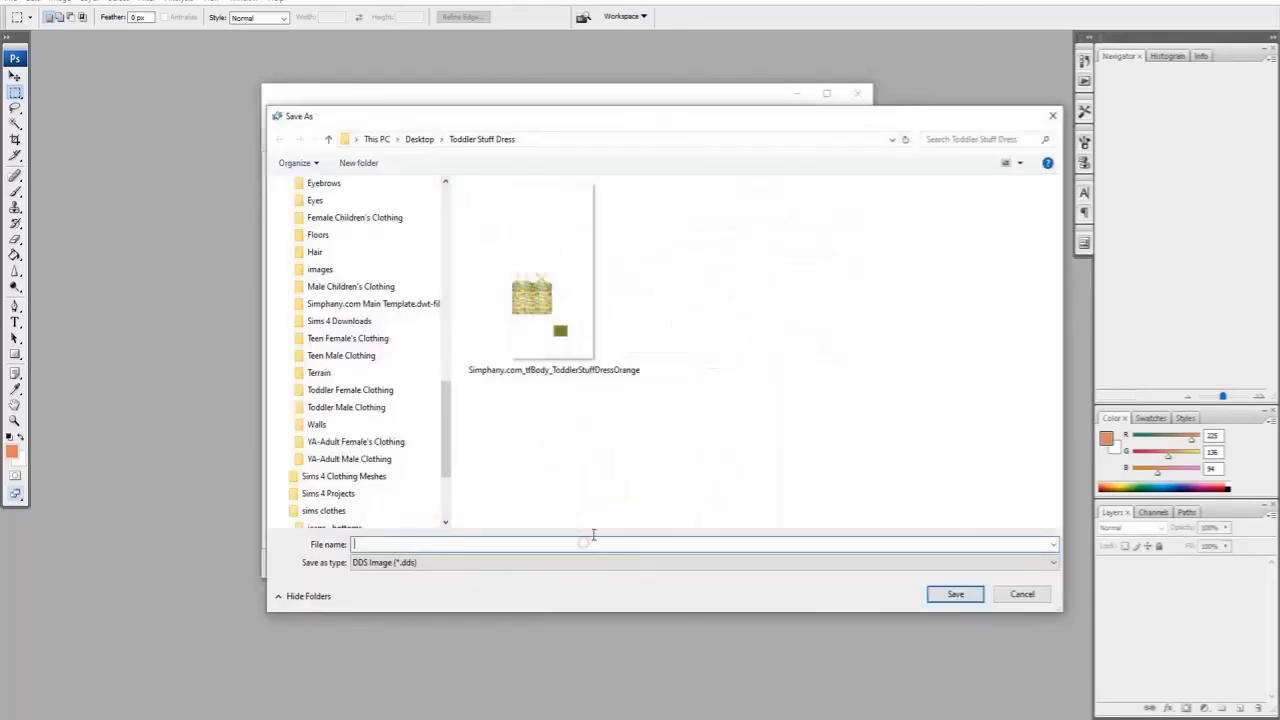
pyautogui.write('1')
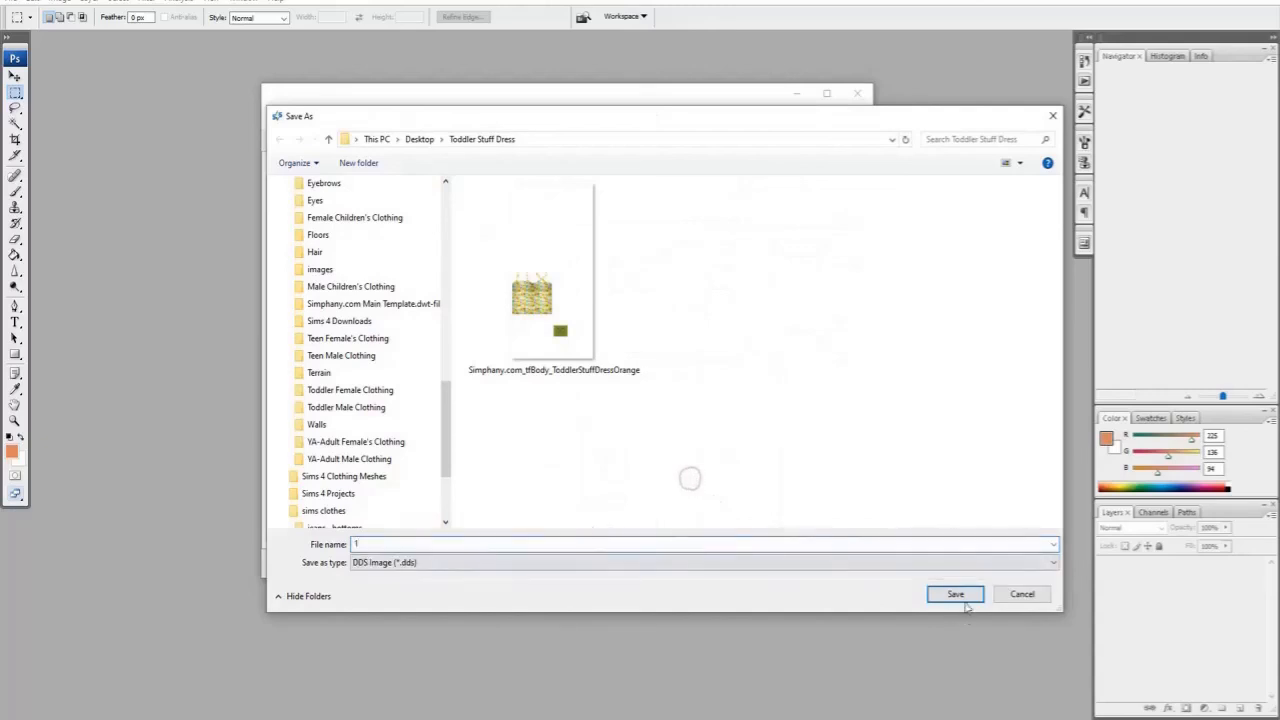
pyautogui.click(962, 595)
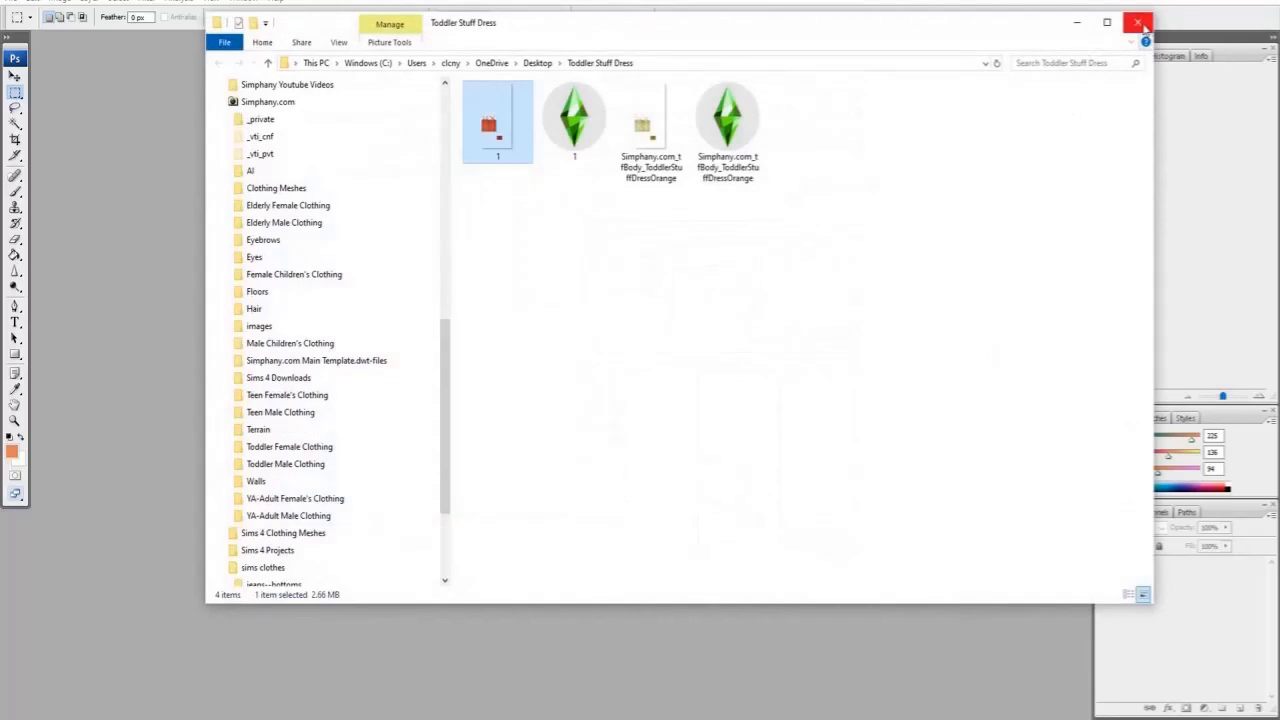
pyautogui.click(1141, 24)
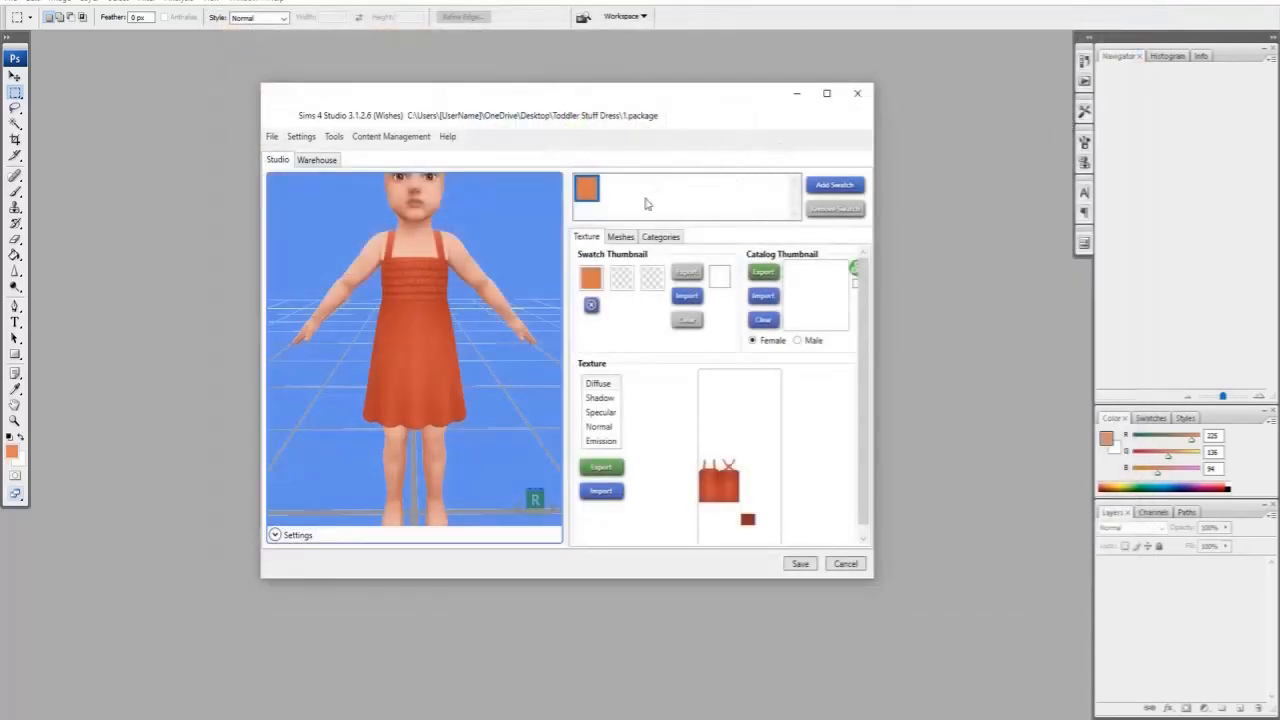
pyautogui.click(385, 3)
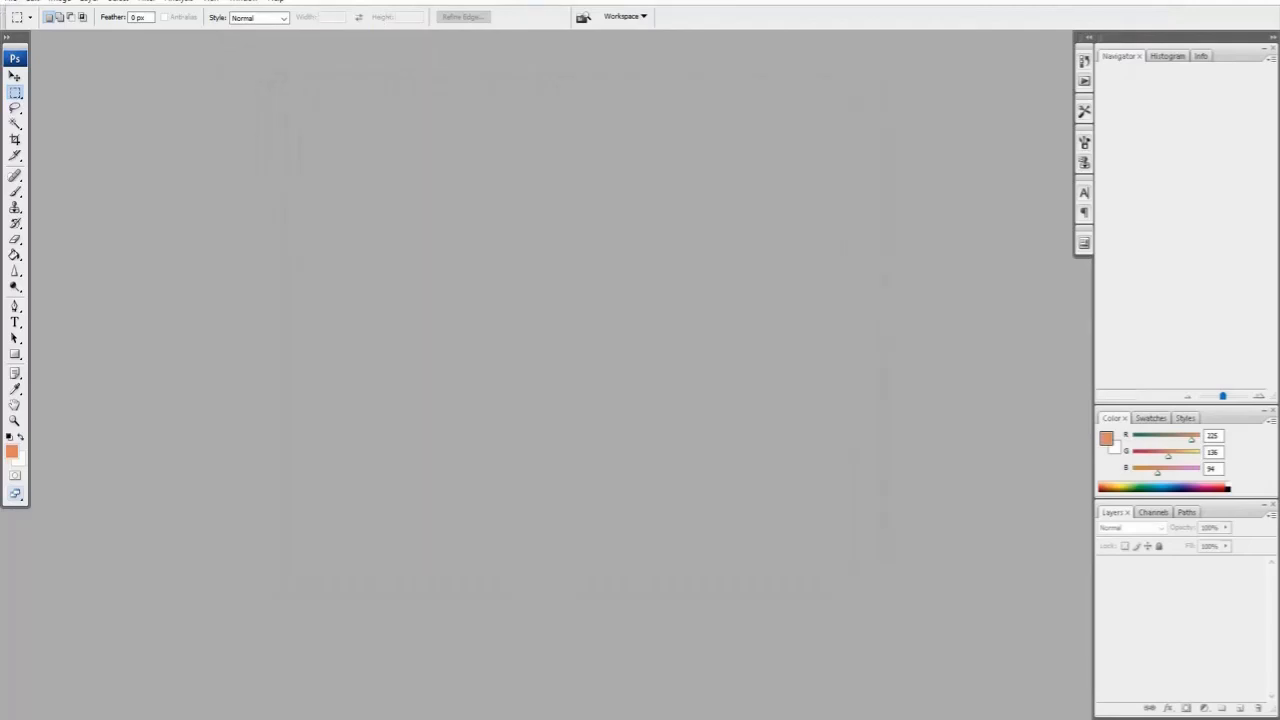
# Try to open the package file 1 from the Toddler Stuff Dress folder.
pyautogui.hotkey('ctrl', 'o')
pyautogui.doubleClick(405, 421)
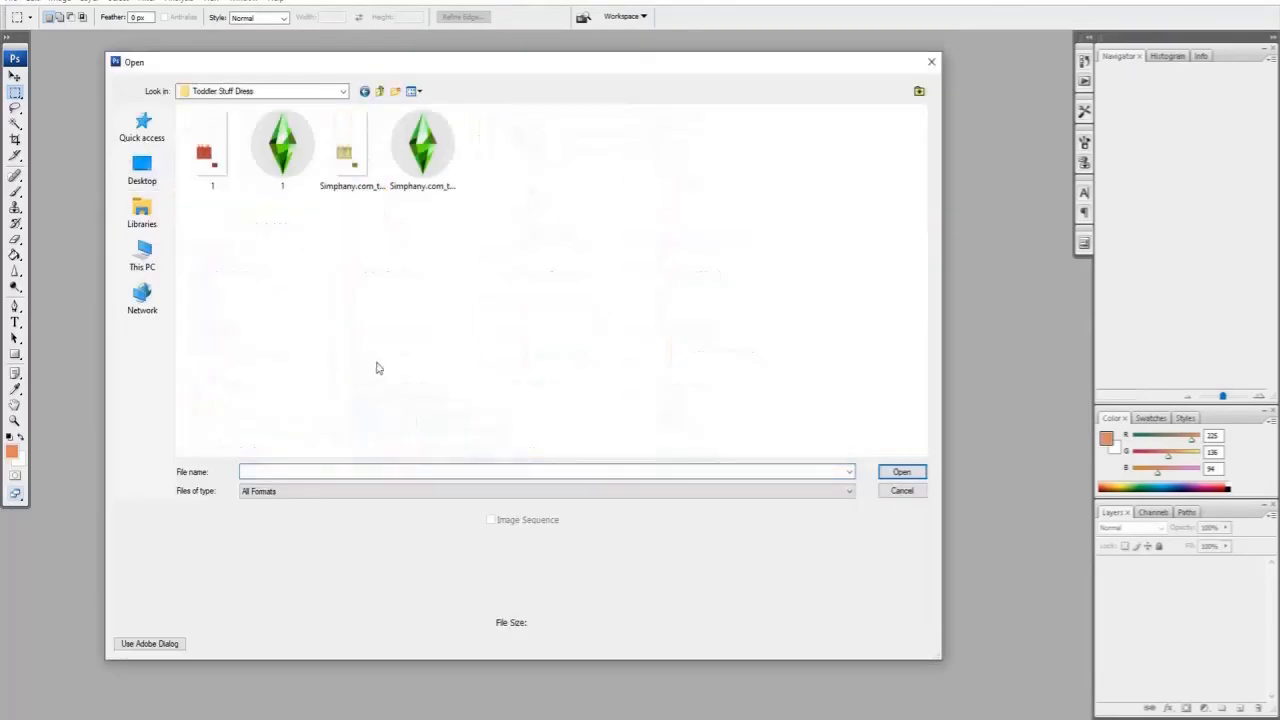
pyautogui.click(204, 147)
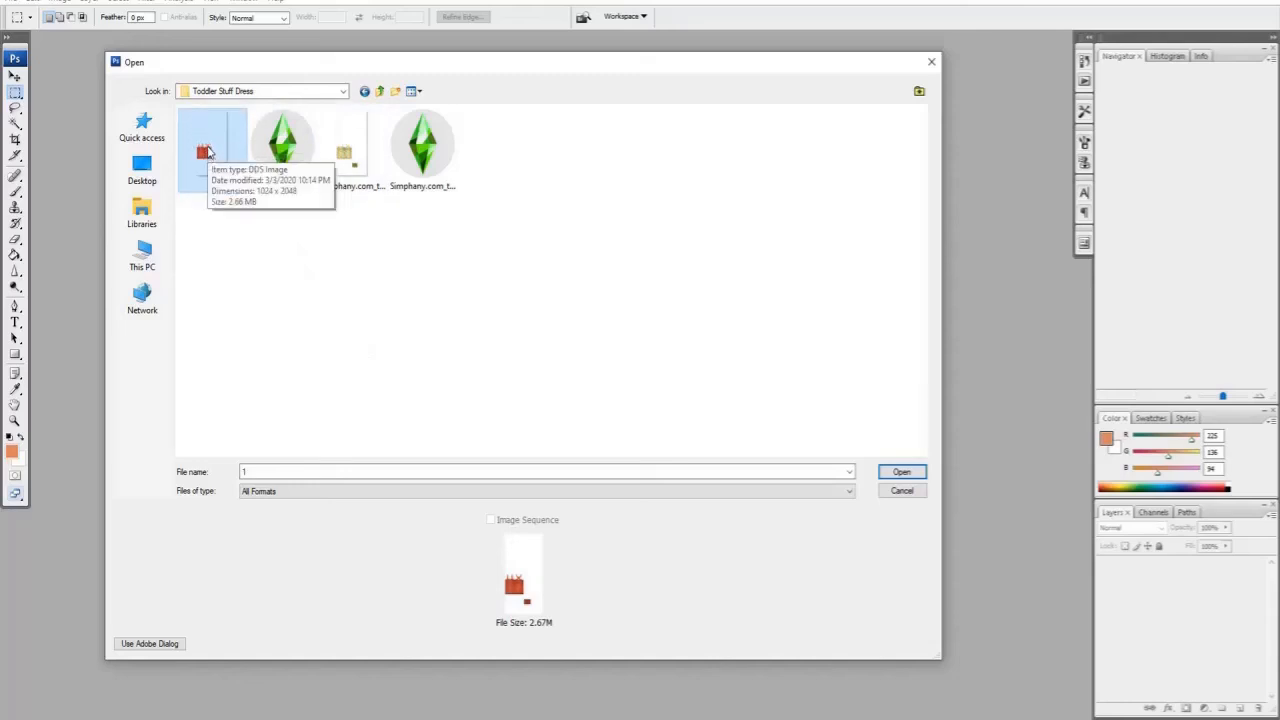
pyautogui.click(286, 145)
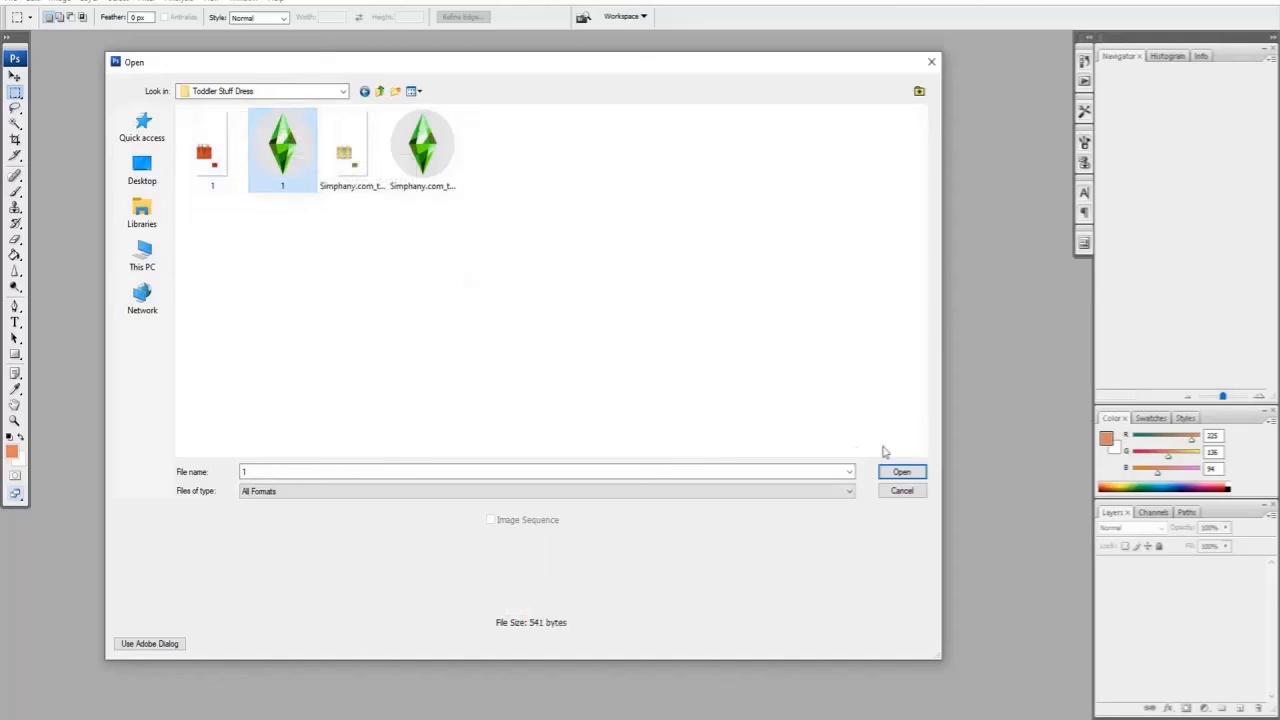
pyautogui.click(900, 472)
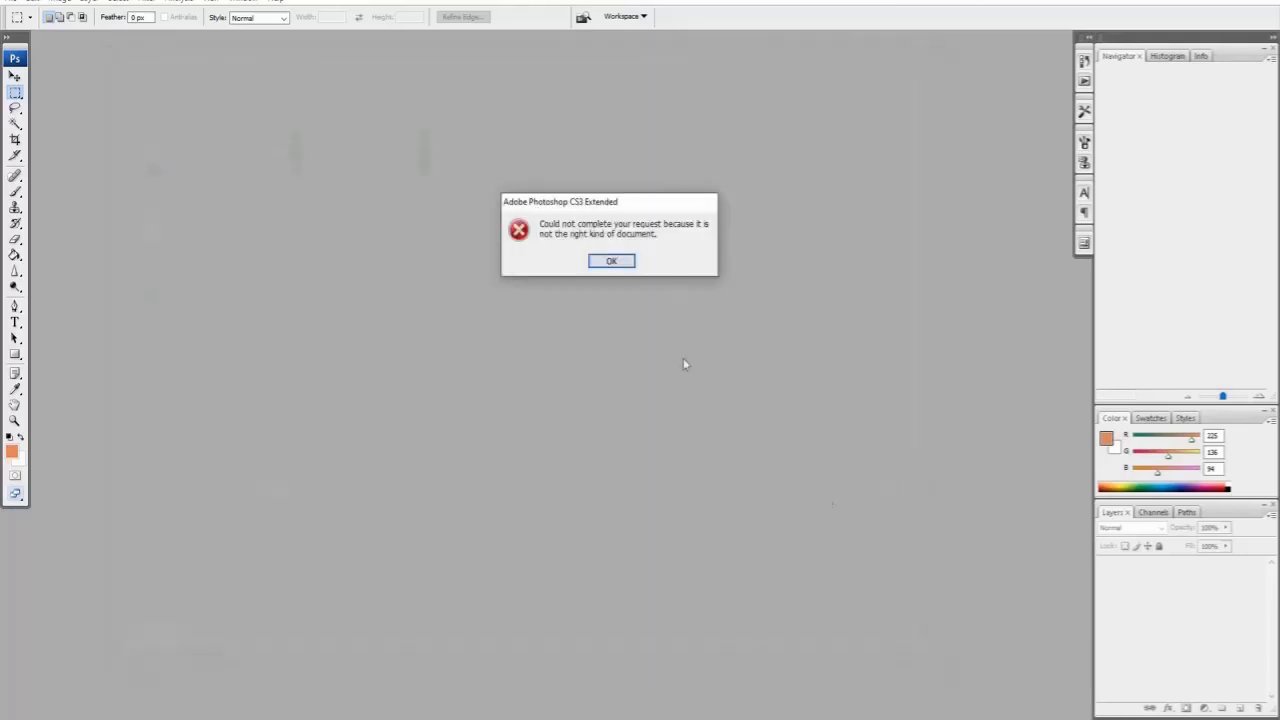
pyautogui.click(616, 262)
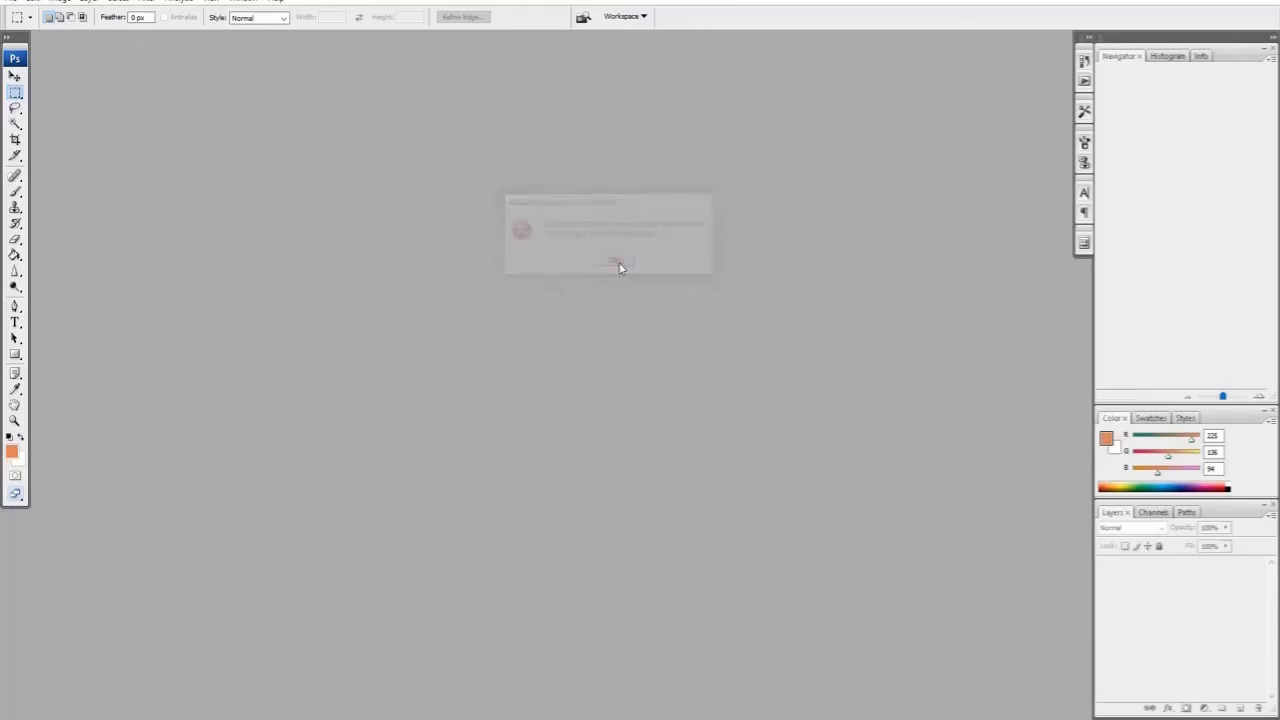
# Open the exported DDS image 1 from the Toddler Stuff Dress folder, and switch back to Sims 4 Studio.
pyautogui.click(12, 3)
pyautogui.click(25, 27)
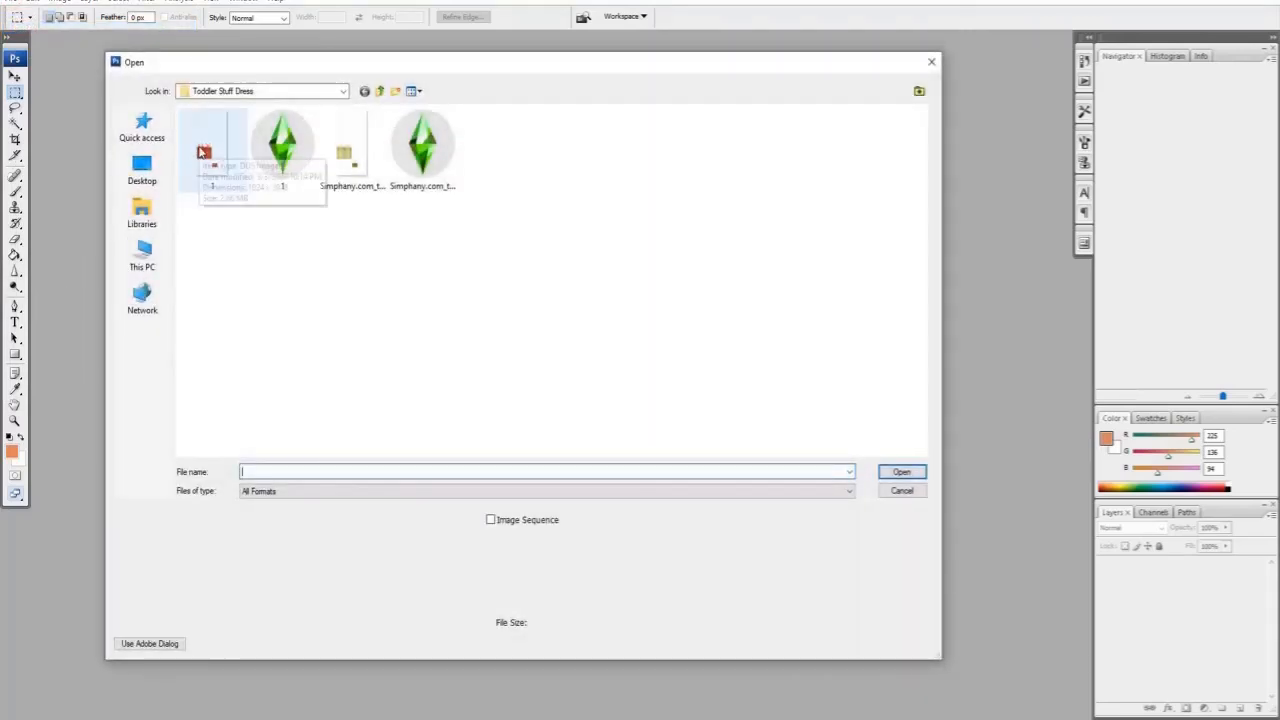
pyautogui.click(203, 152)
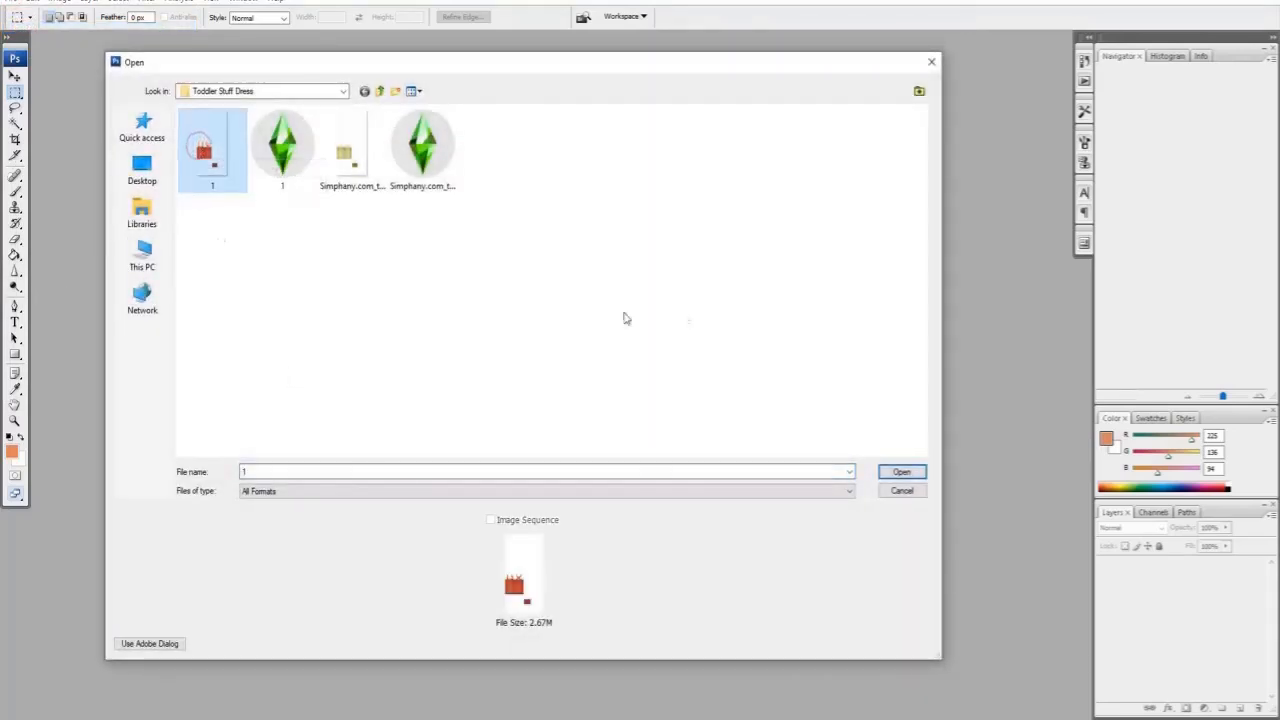
pyautogui.click(900, 470)
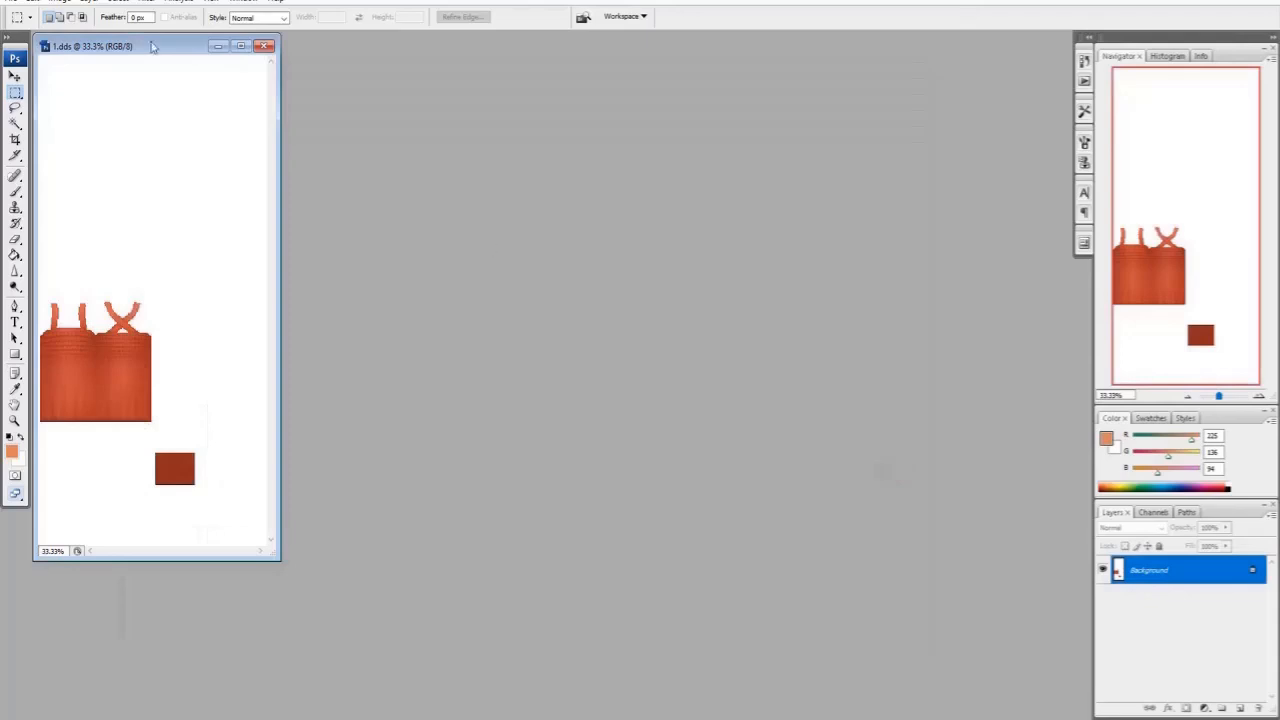
pyautogui.moveTo(162, 46); pyautogui.dragTo(432, 65)
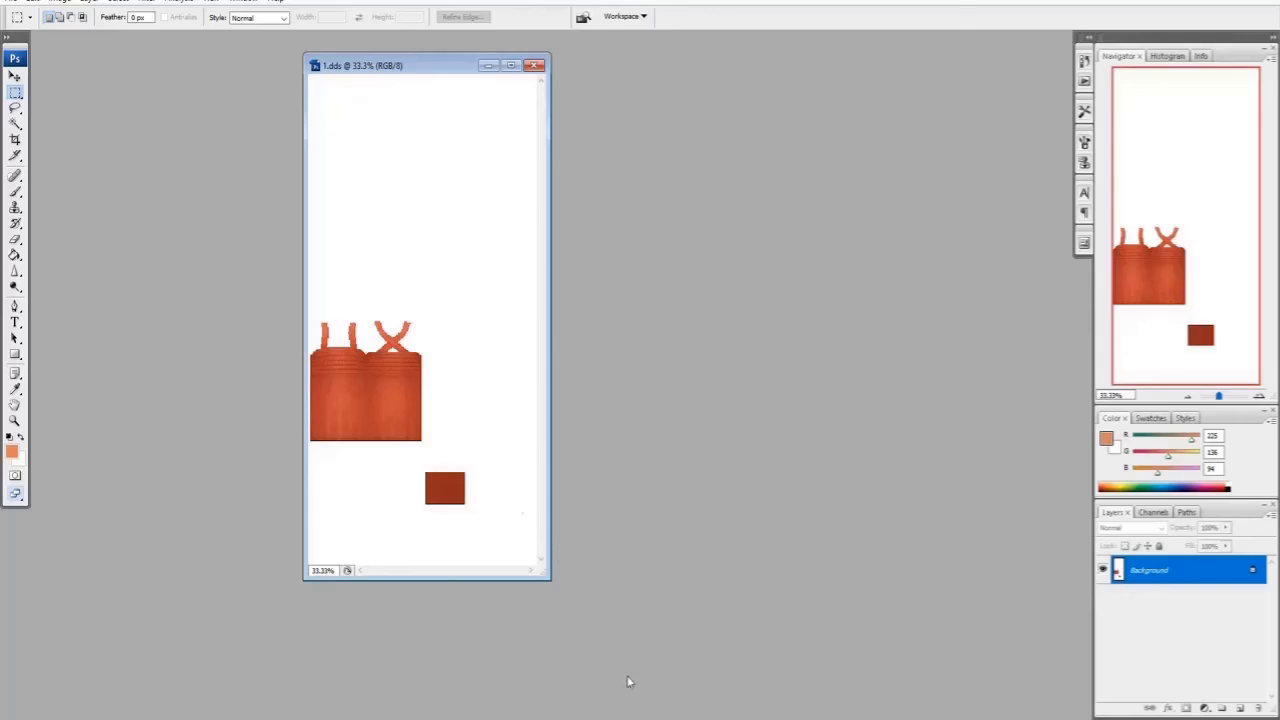
pyautogui.click(652, 719)
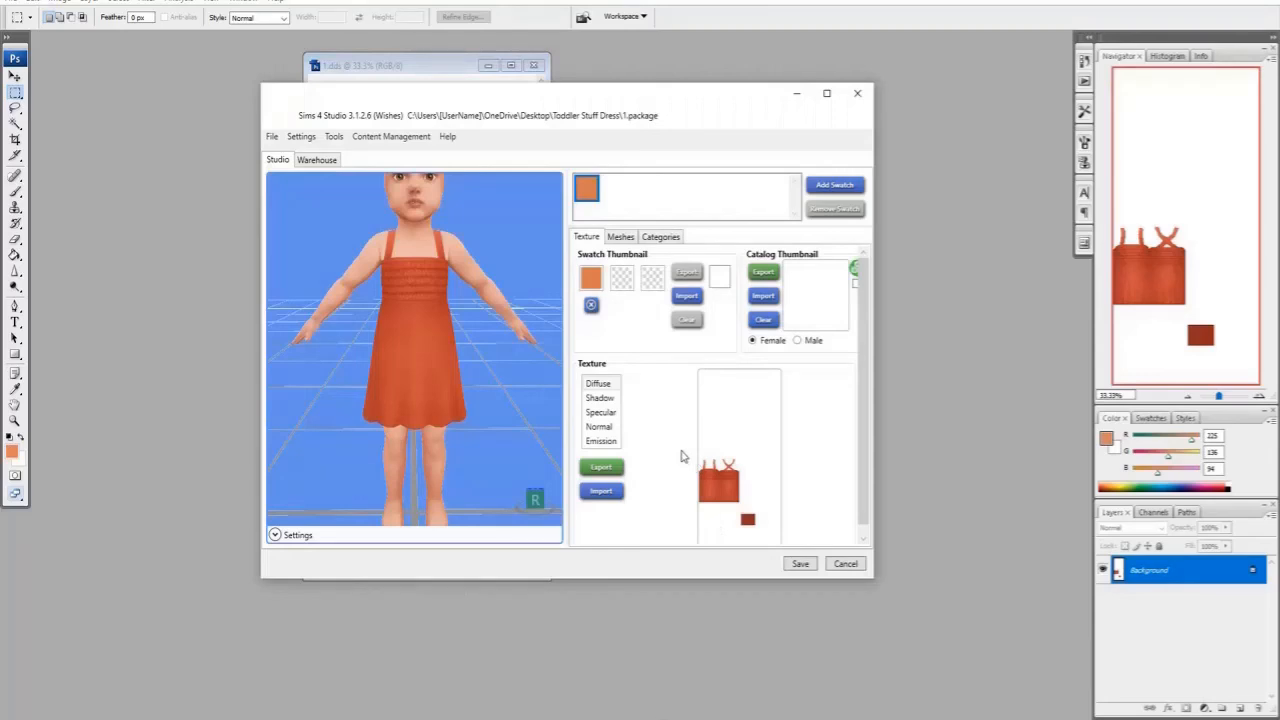